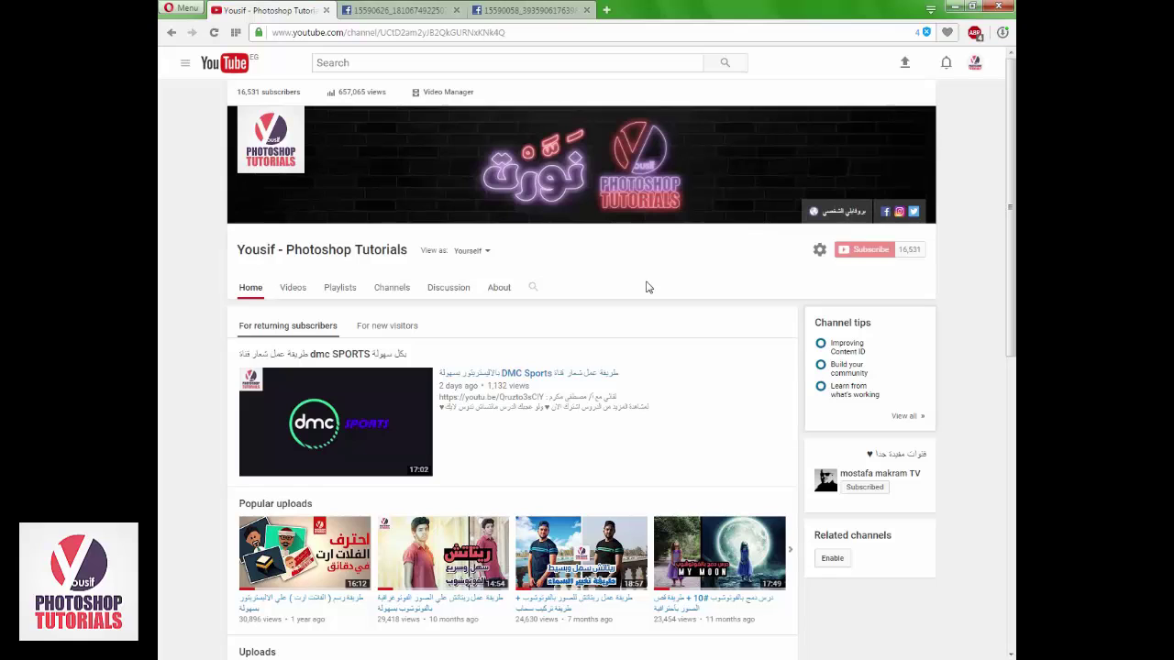
- Switch to Photoshop and compare the edited photo with the original by hiding and showing Layer 5
click(429, 659)
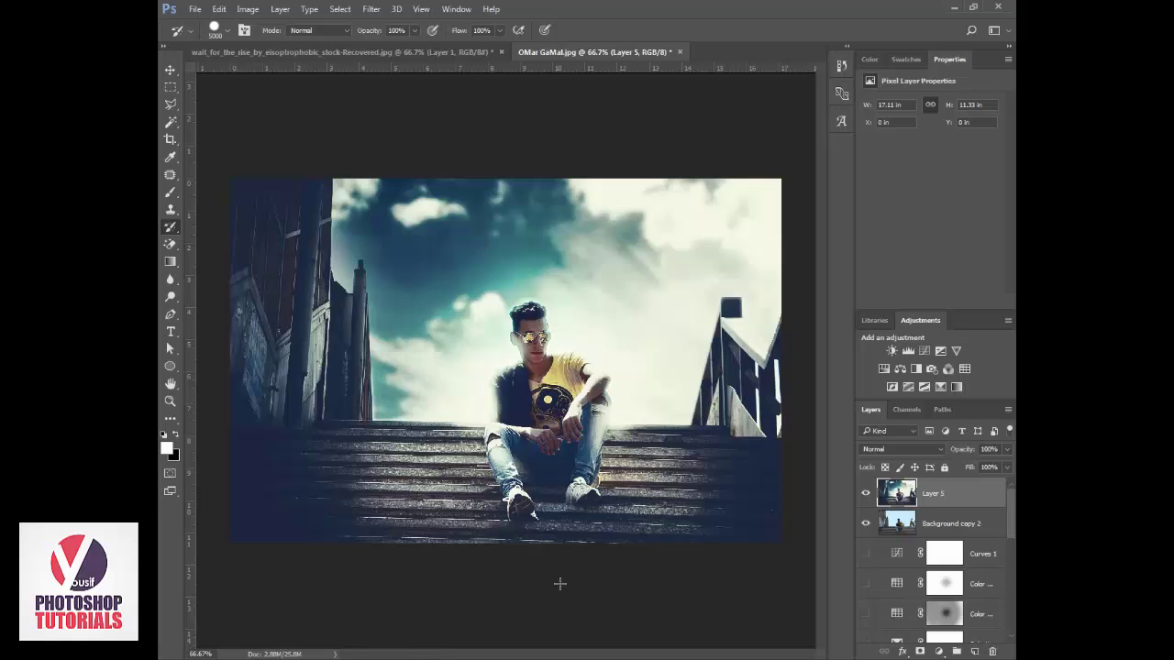
click(866, 494)
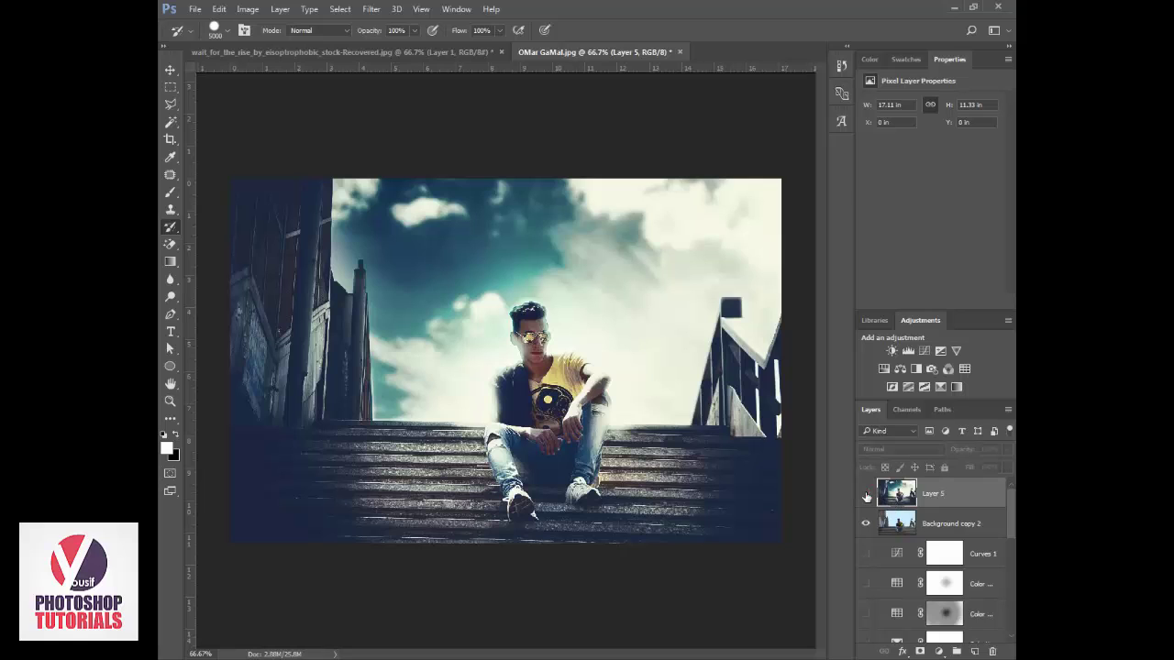
click(865, 493)
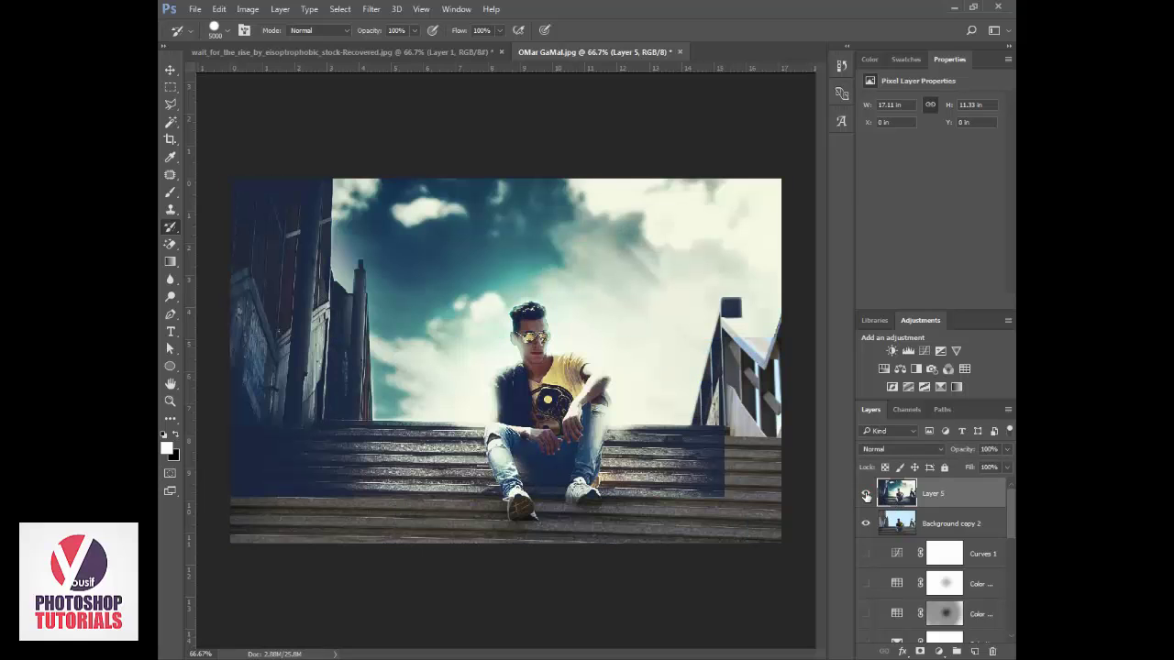
click(866, 493)
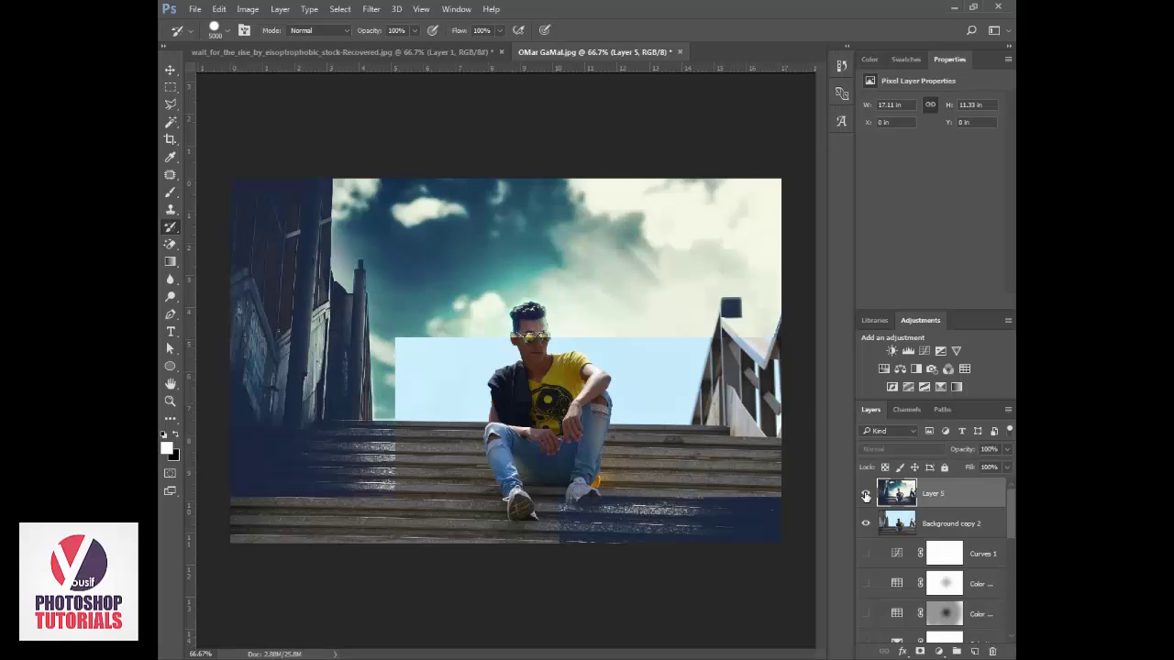
click(866, 493)
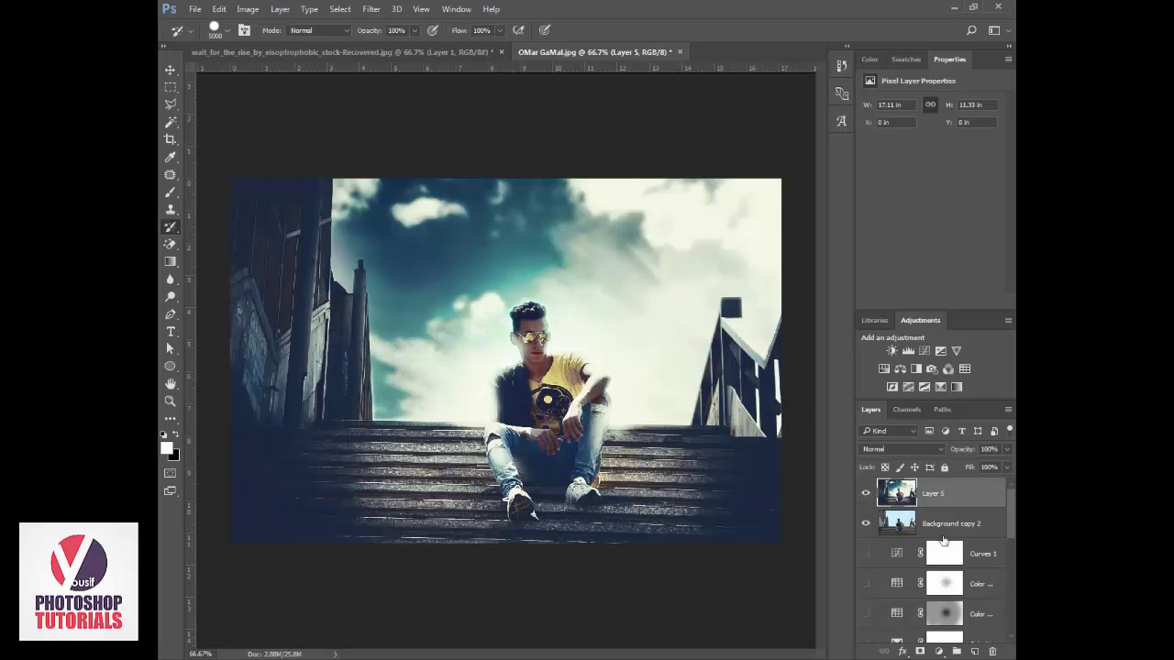
- Group all layers from Curves 1 down to Background copy
click(982, 556)
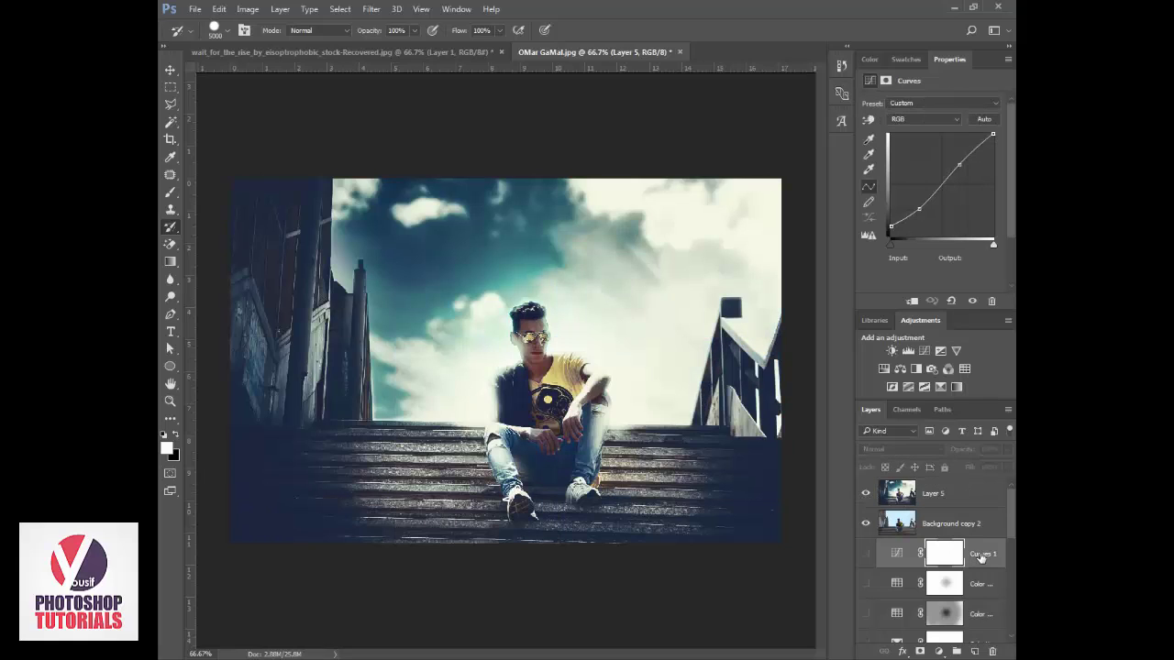
scroll(972, 560, down, 5)
scroll(963, 562, down, 1)
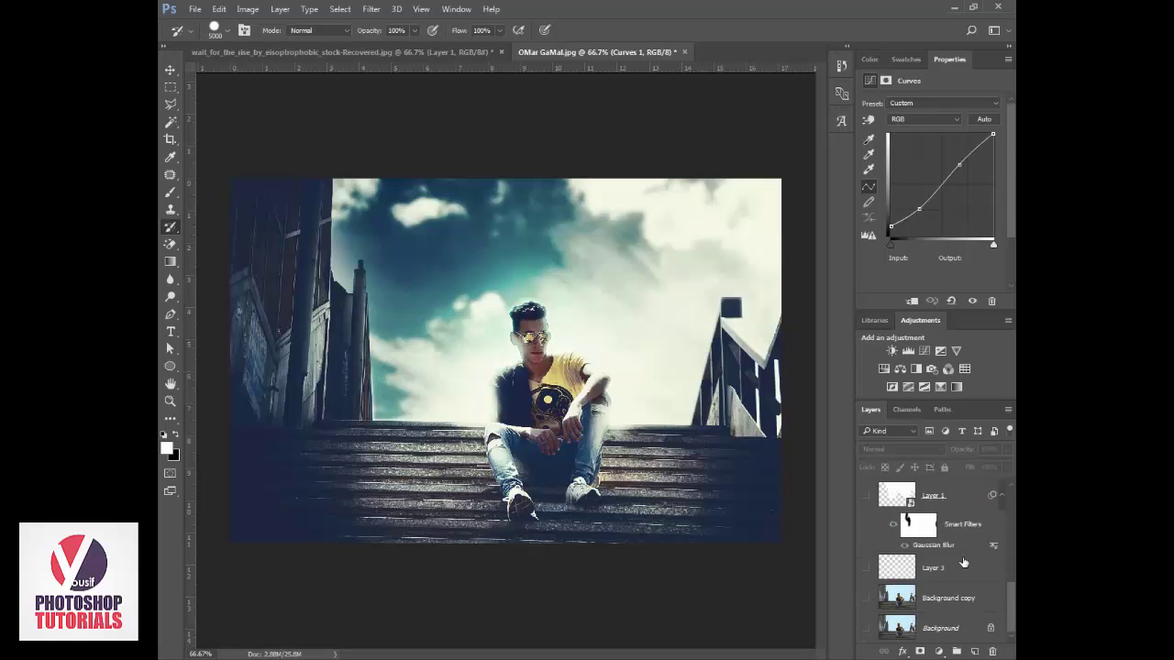
shift+click(958, 607)
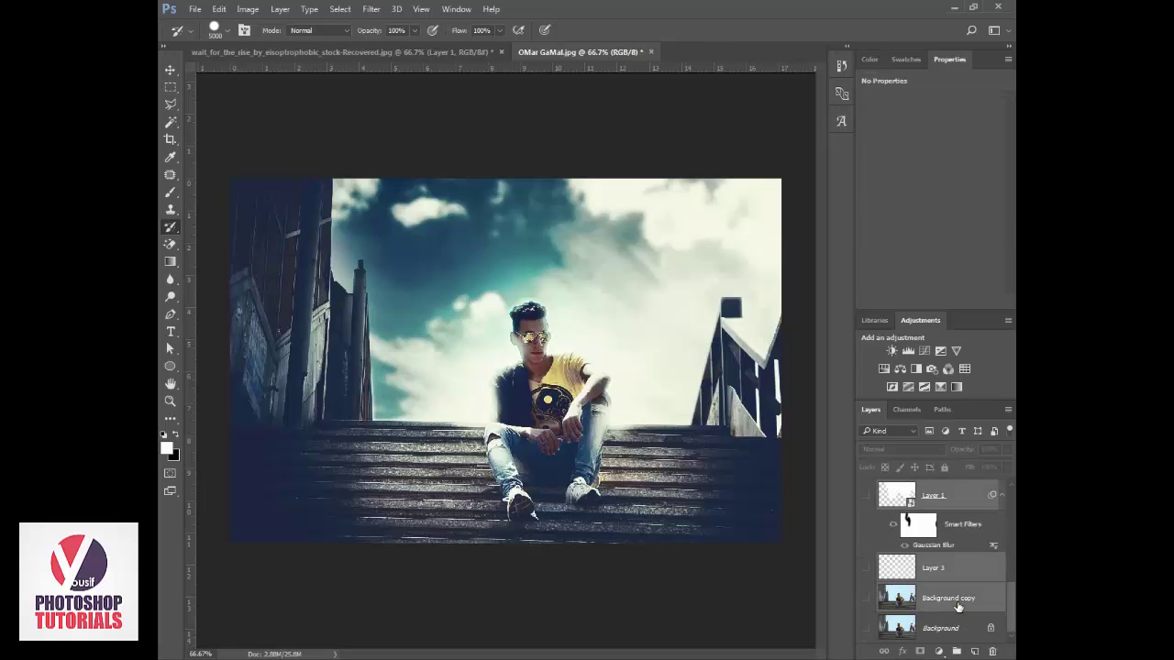
key(ctrl+g)
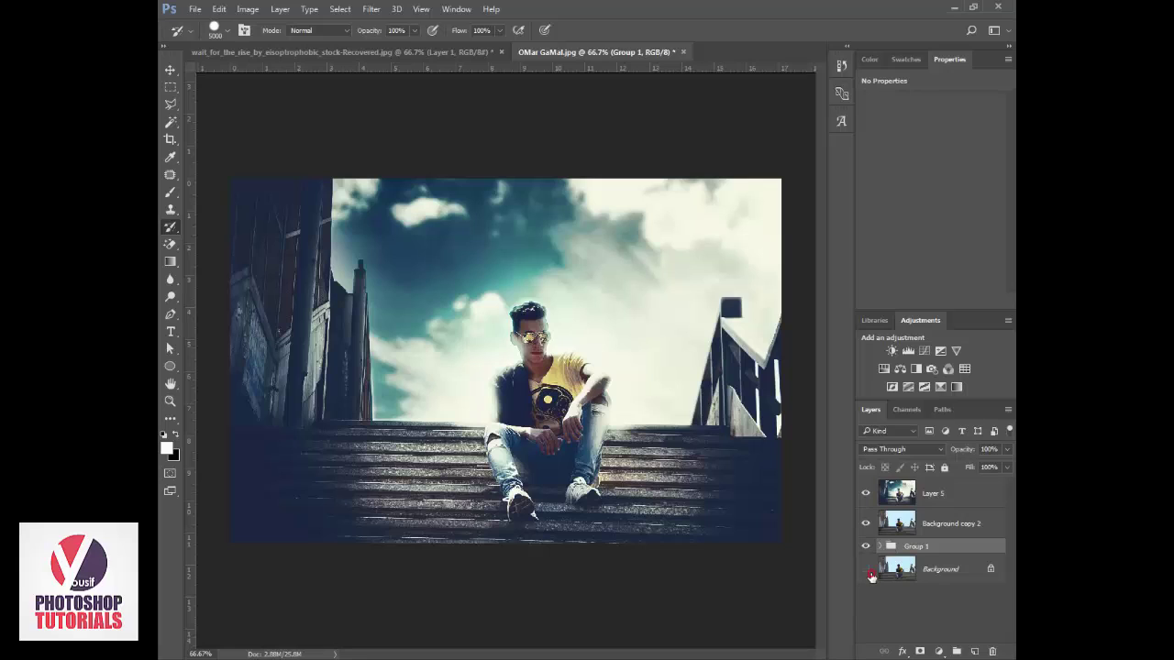
- Hide Background copy 2, Group 1 and Layer 5, and duplicate the Background layer
click(866, 524)
click(866, 545)
click(865, 494)
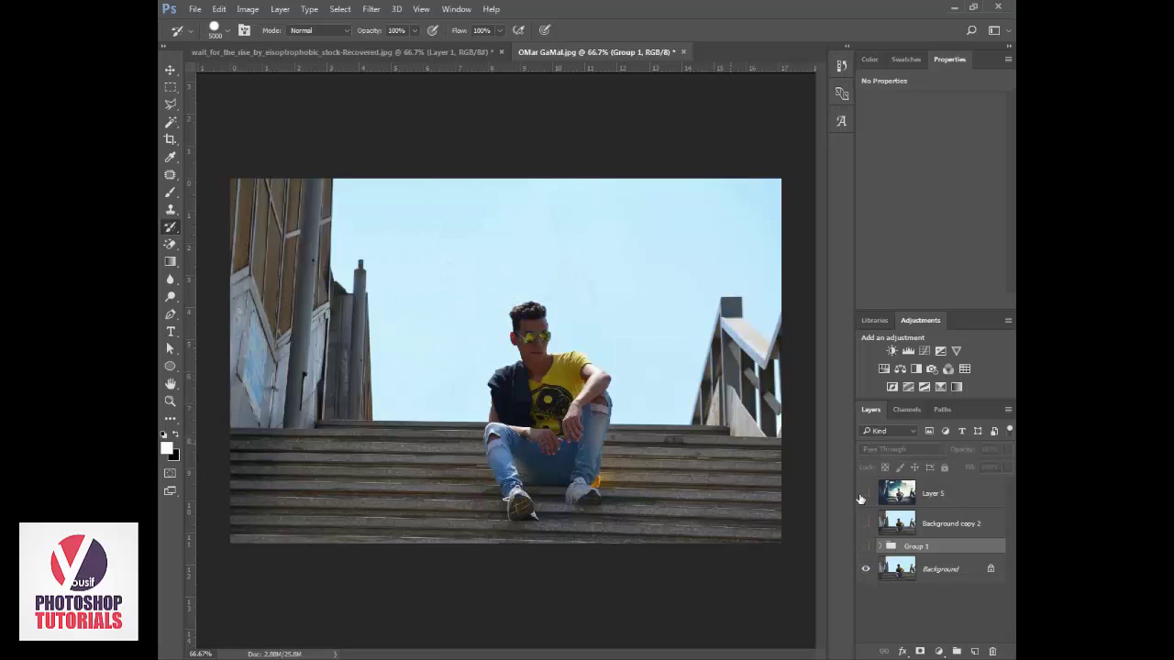
drag(940, 570, 981, 653)
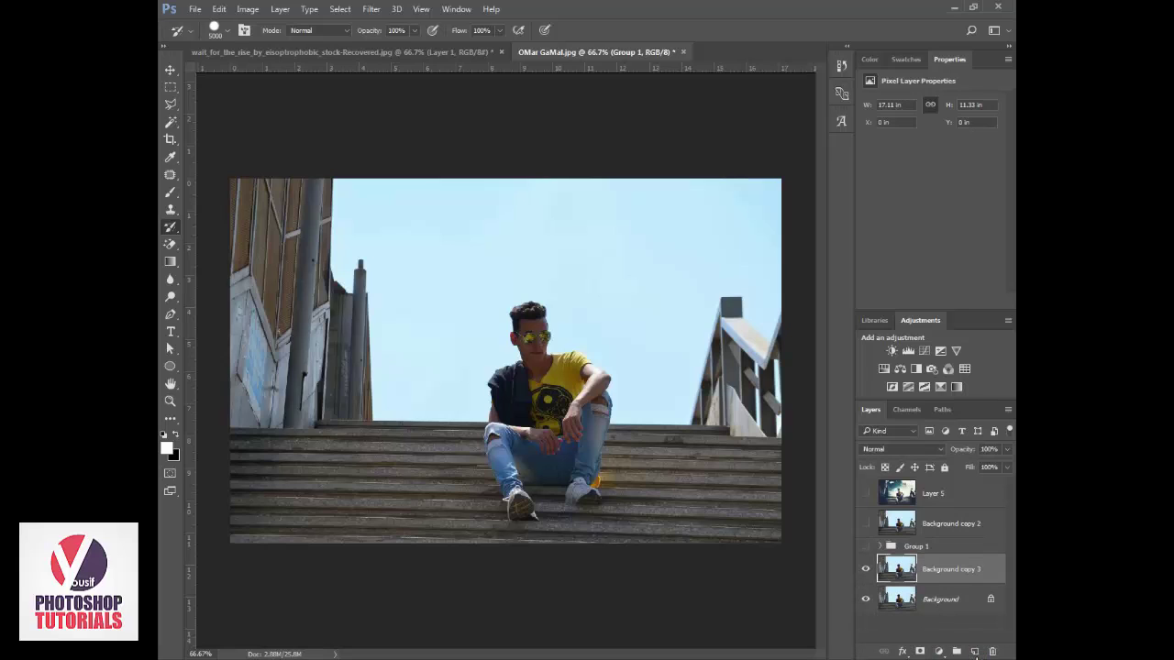
- Try copying the sky, selected with the Magic Wand, to its own layer, and delete that layer
click(182, 125)
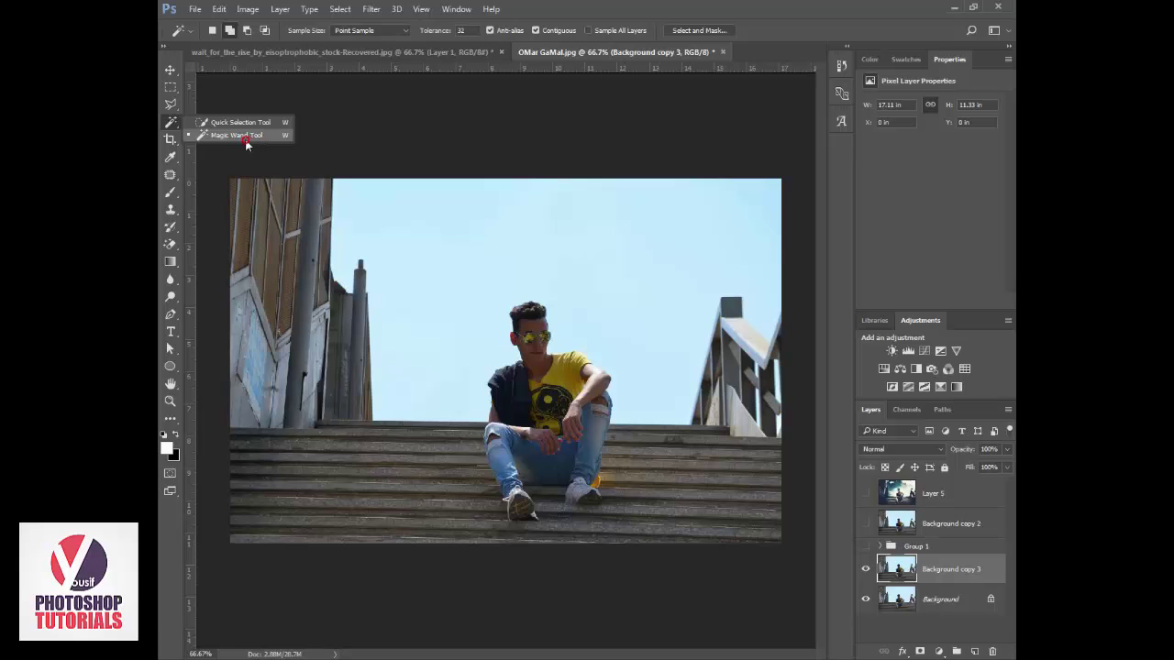
click(228, 137)
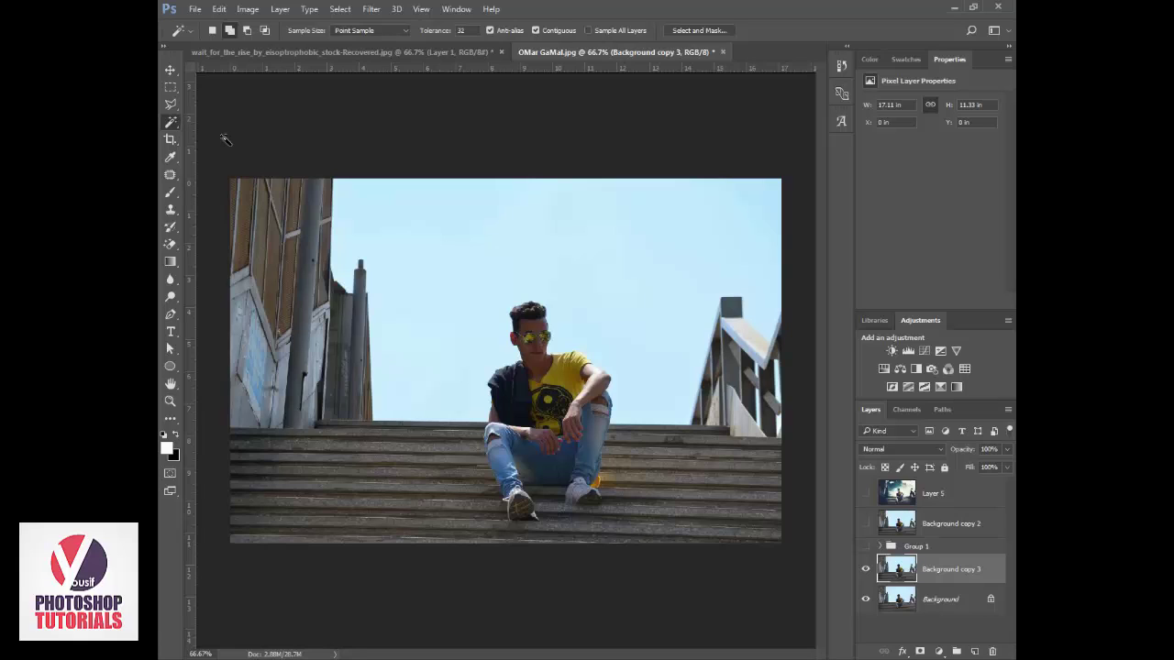
click(443, 250)
key(ctrl+j)
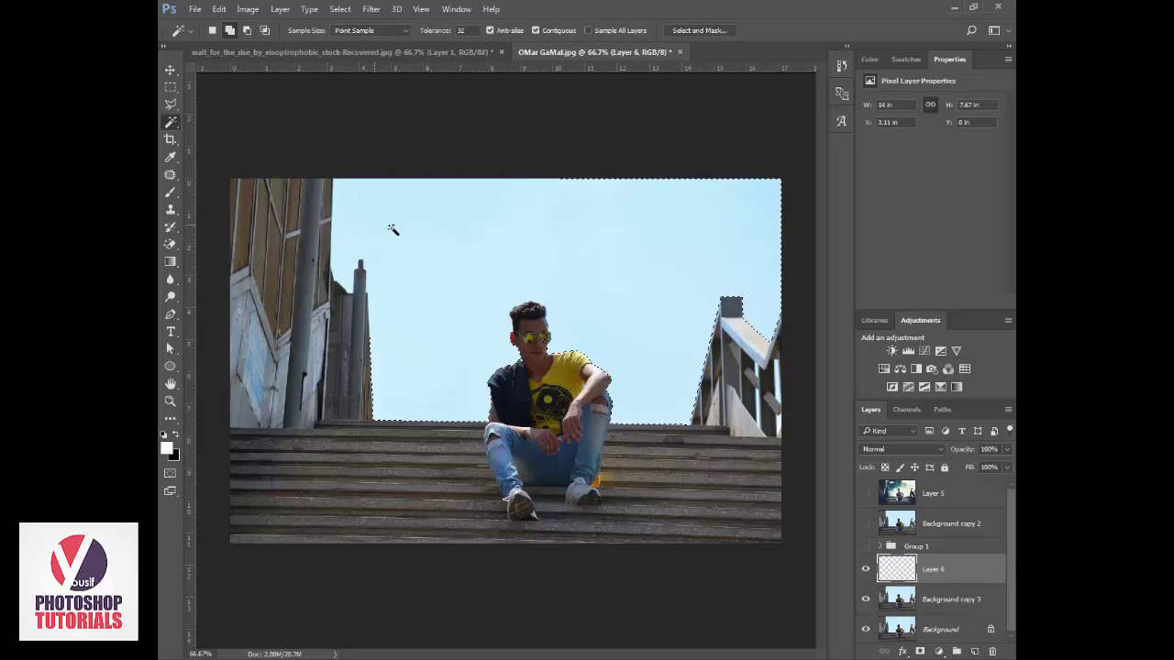
click(867, 575)
click(866, 570)
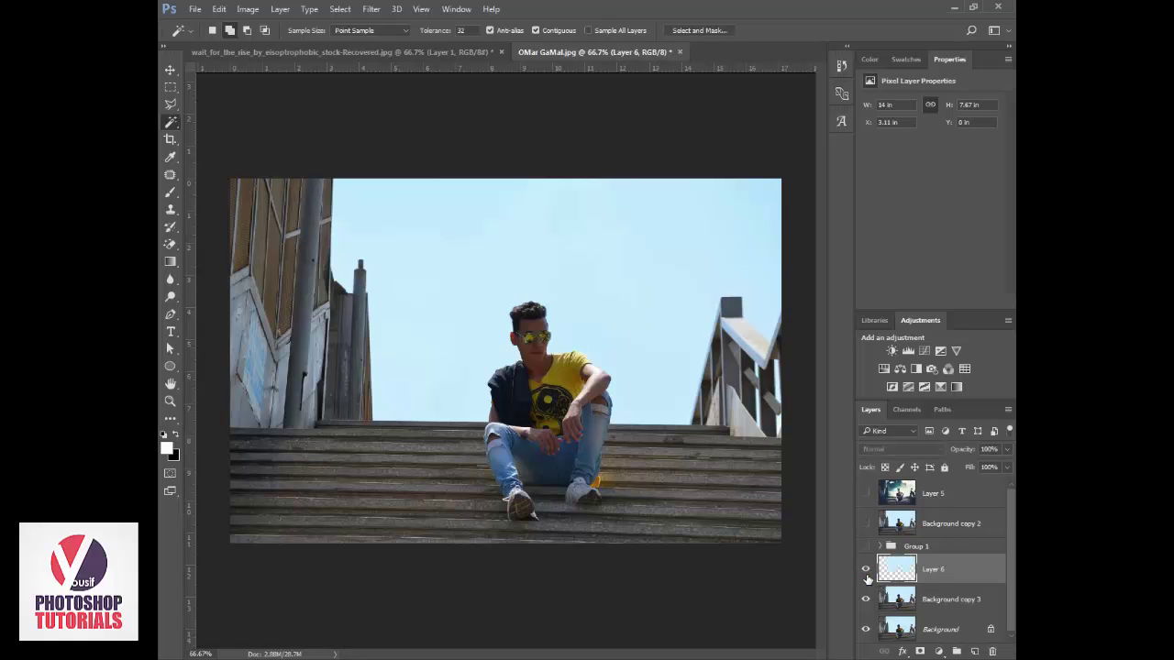
key(Delete)
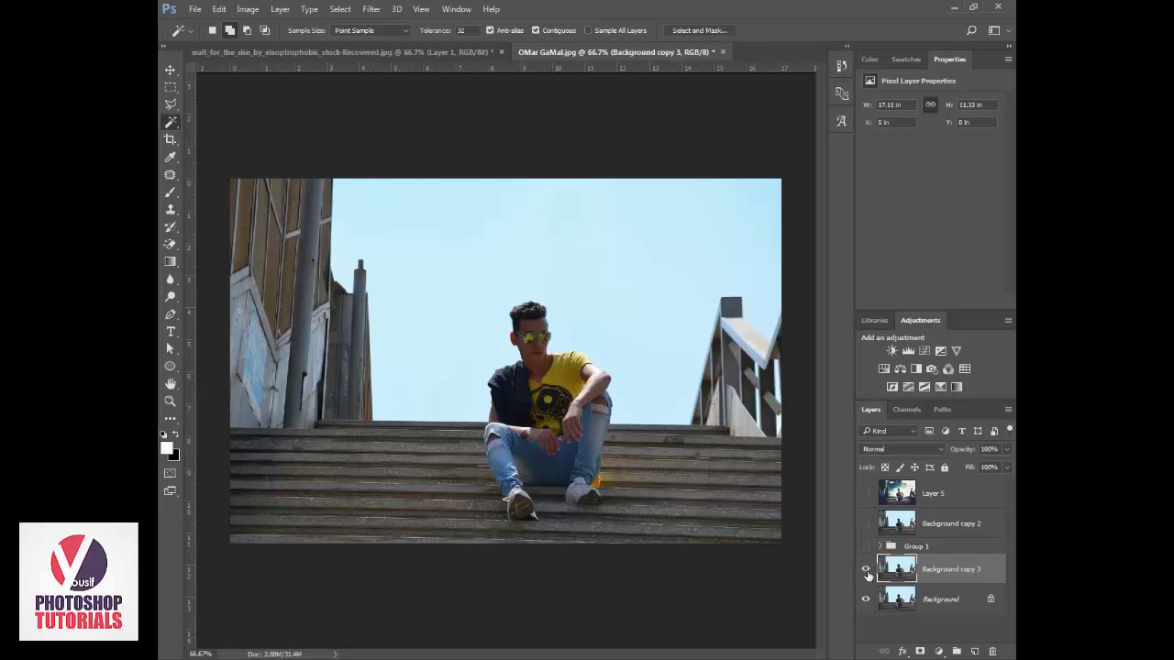
- Copy the sky of Background copy 3 to a new layer using a Magic Wand selection expanded by 1 pixel
click(655, 420)
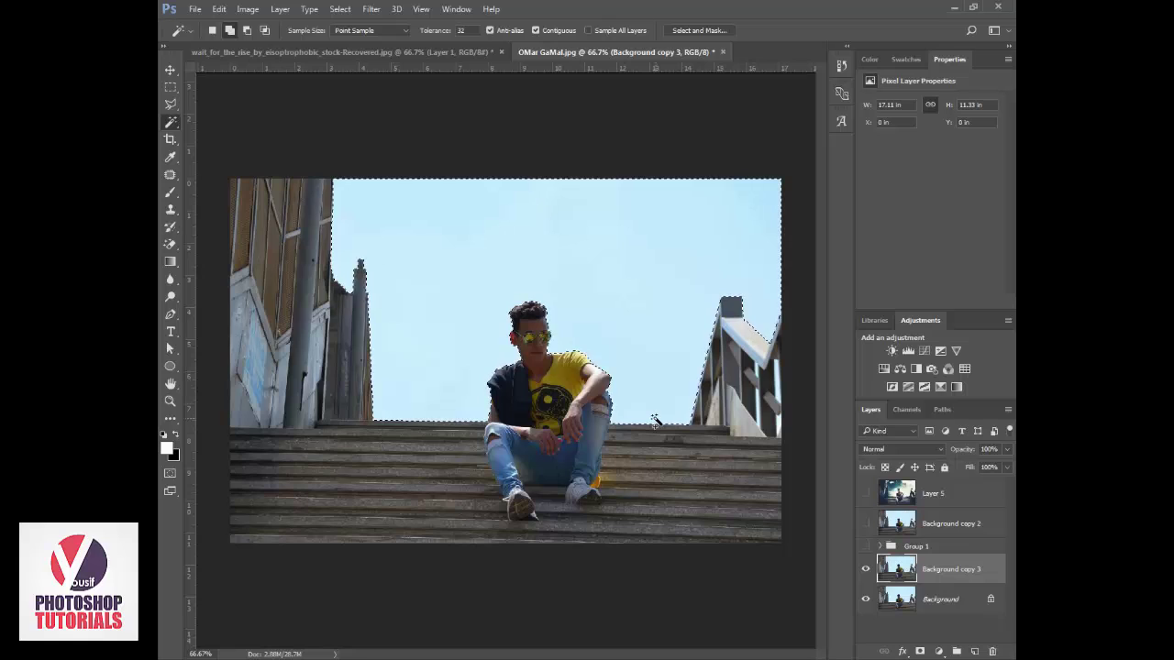
right_click(434, 260)
click(170, 110)
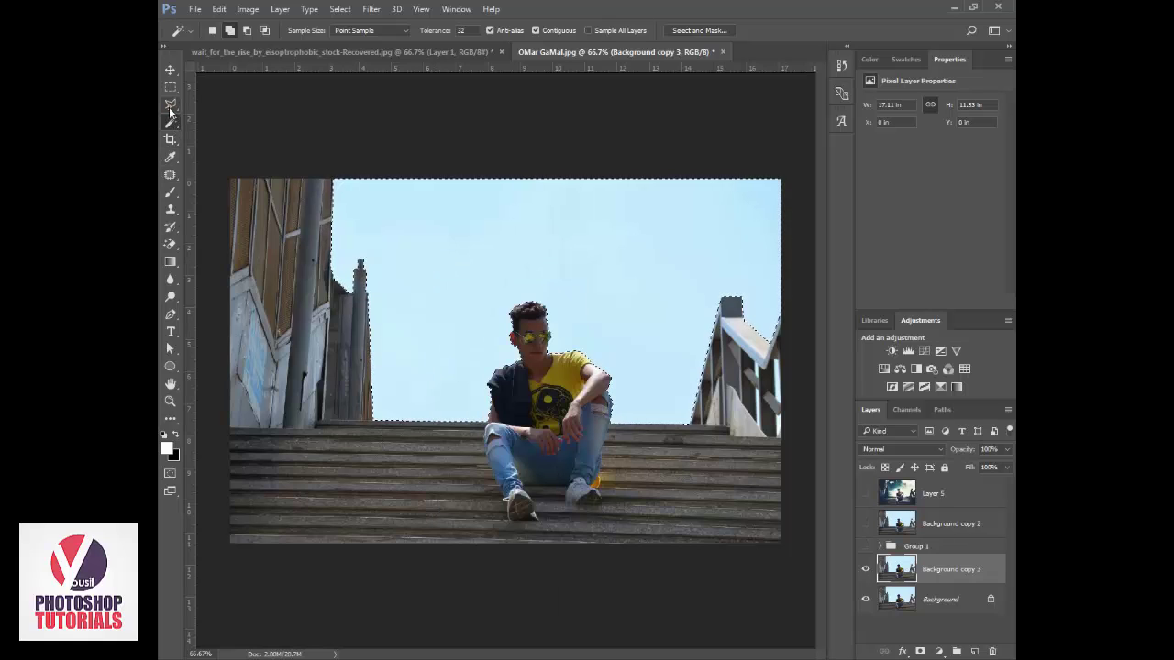
click(169, 106)
right_click(432, 264)
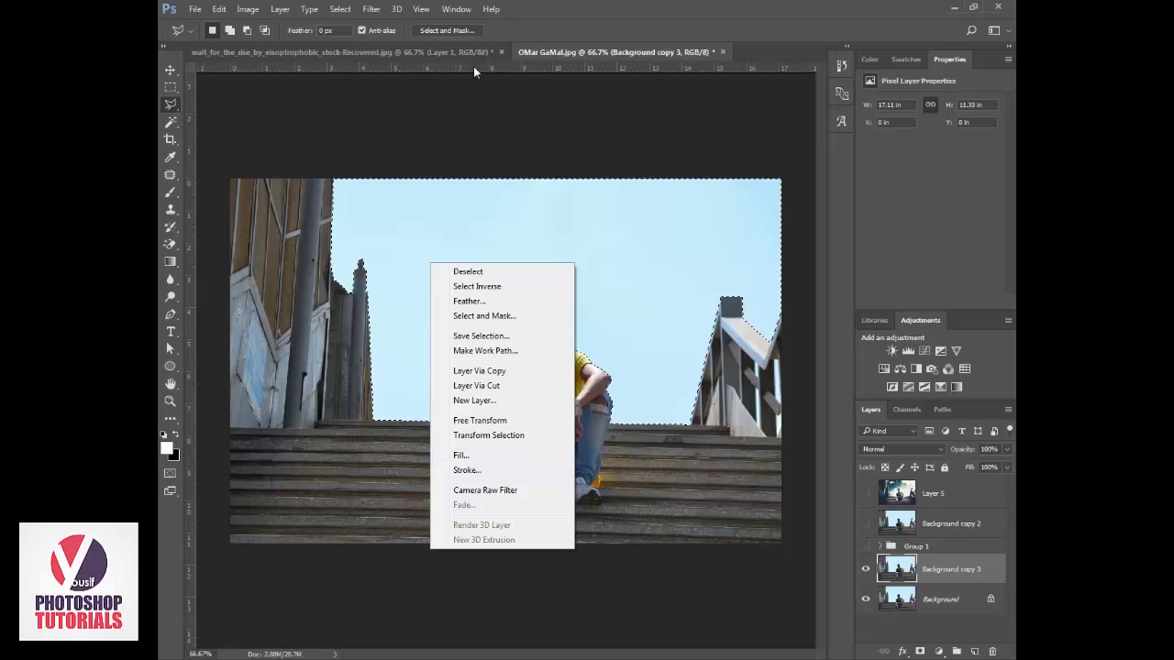
click(340, 9)
click(340, 10)
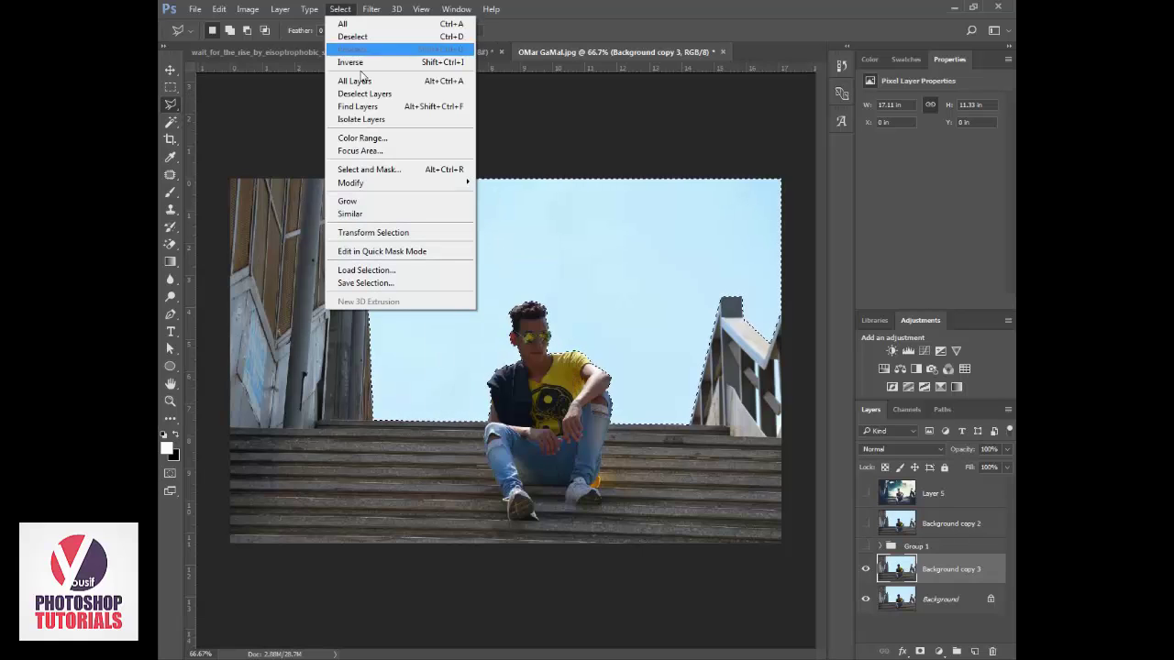
mouse_move(404, 182)
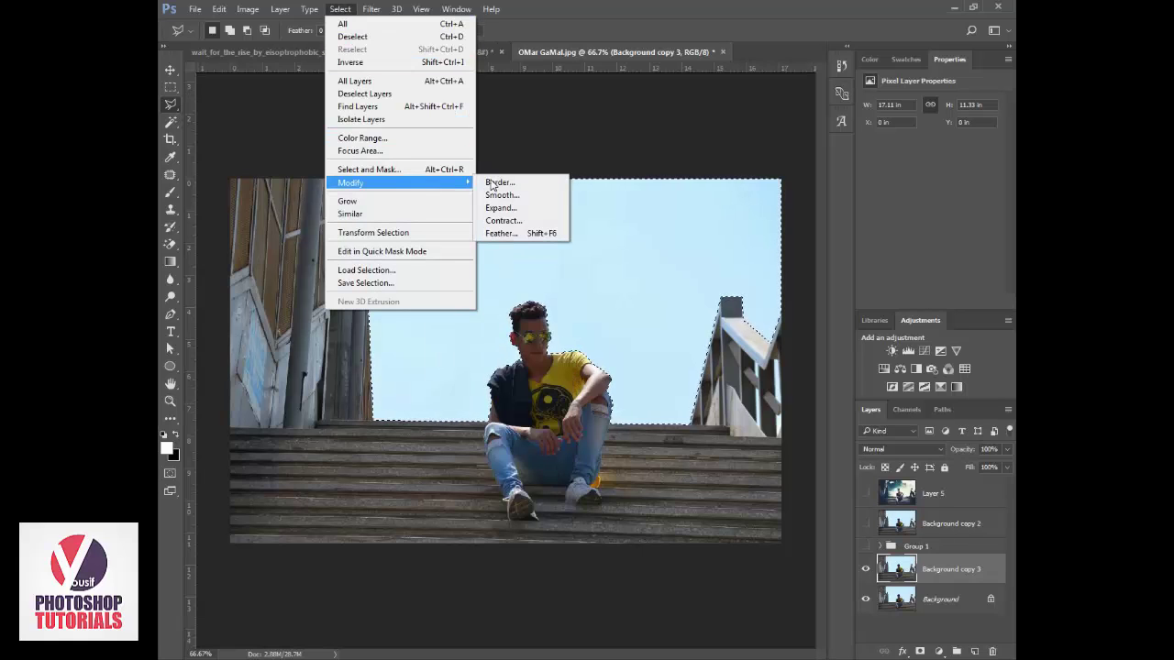
click(542, 207)
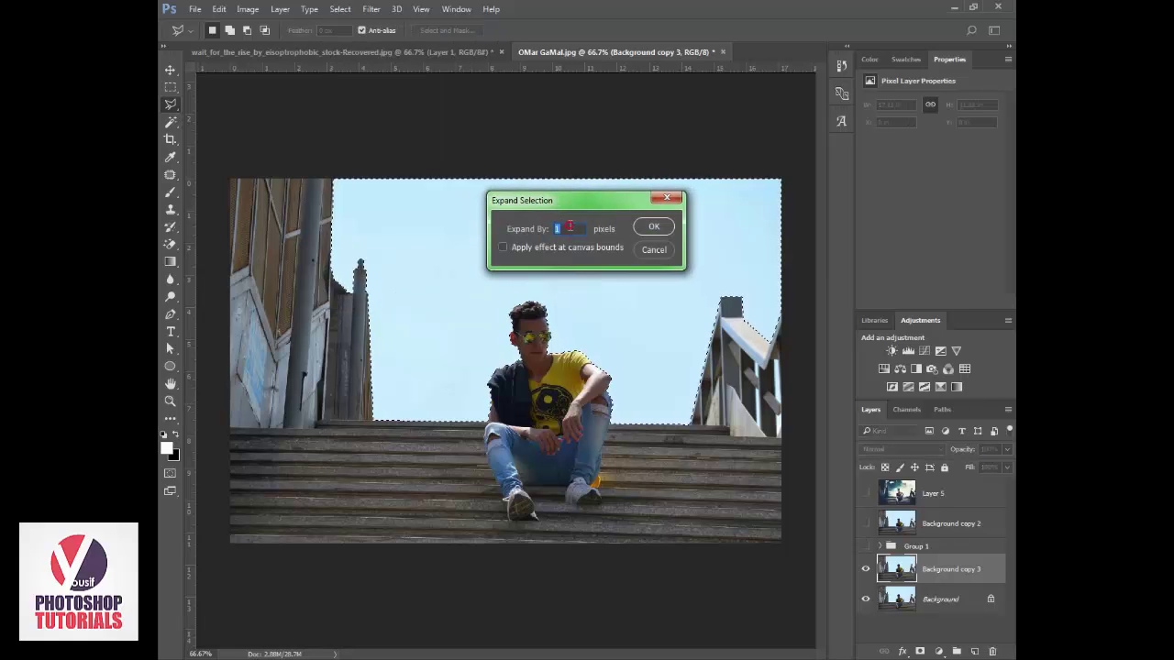
click(652, 226)
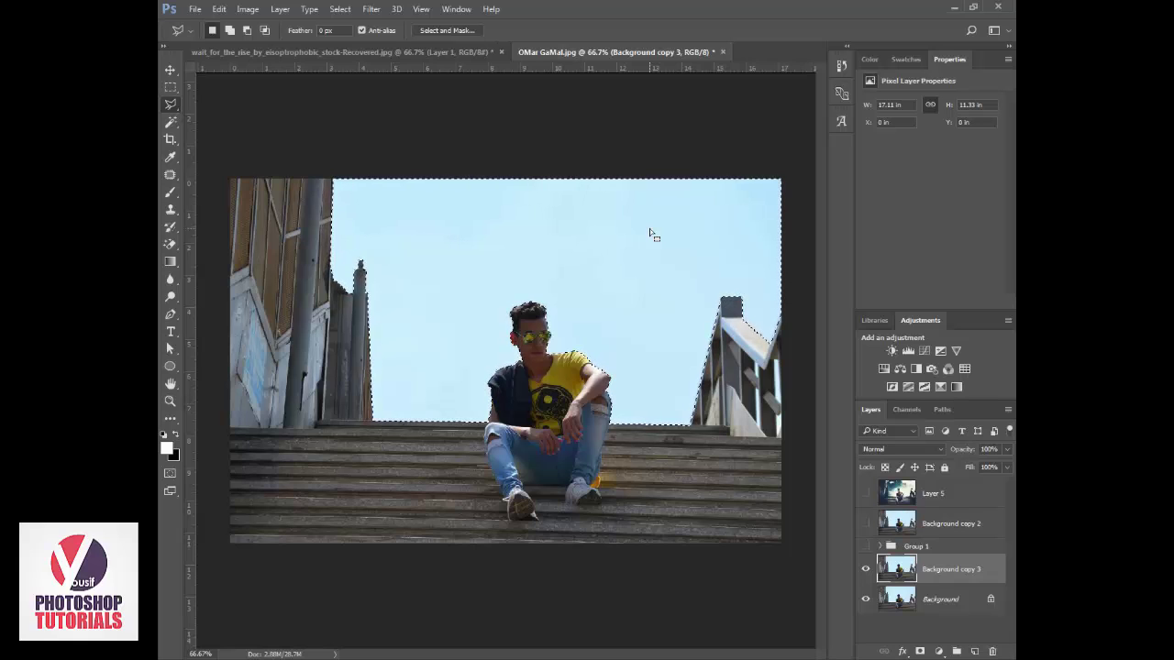
key(ctrl+j)
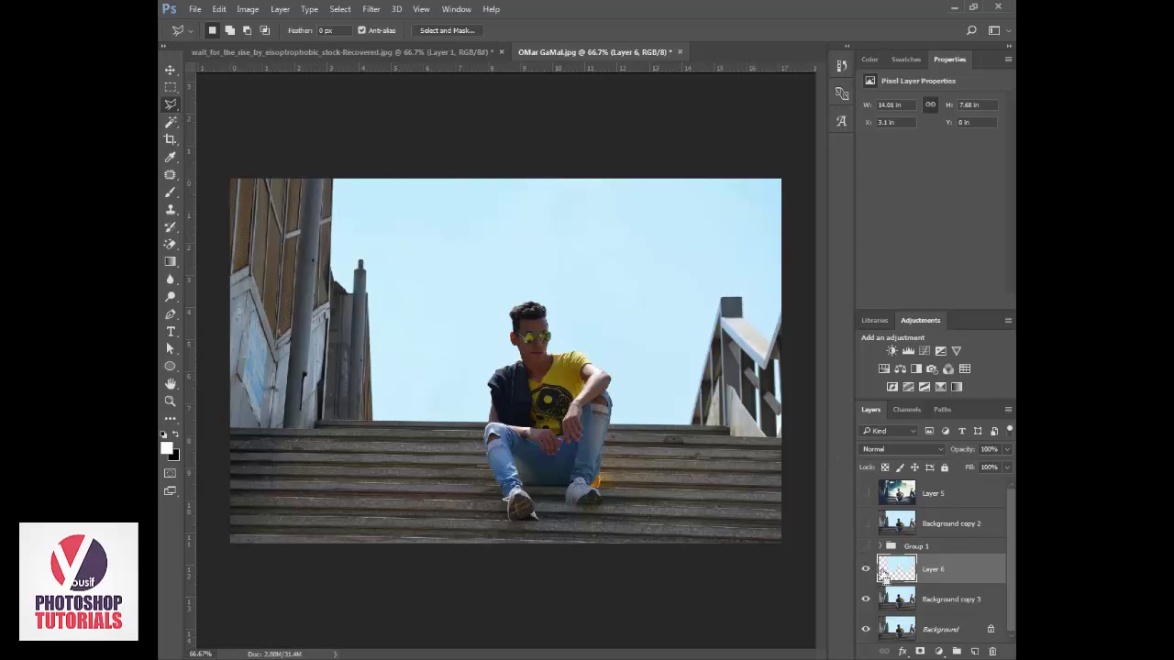
- Temporarily invert the colours of the copied sky layer to inspect its edge around the wooden posts, and restore them
key(ctrl+u)
click(900, 277)
key(ctrl+i)
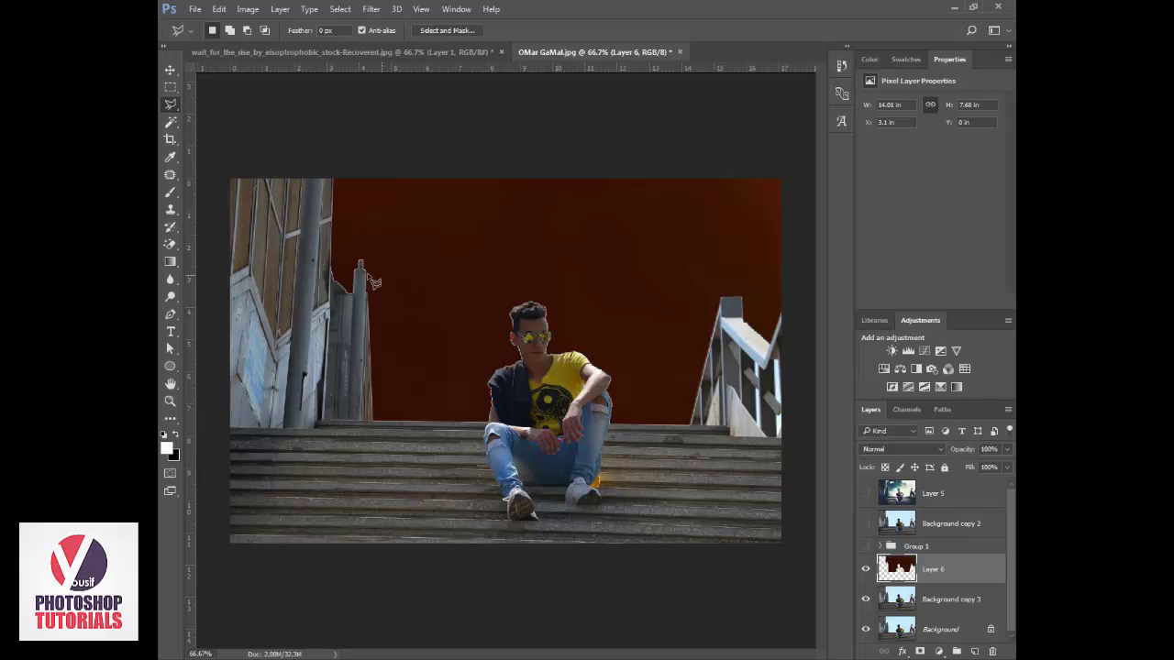
key(z)
click(347, 273)
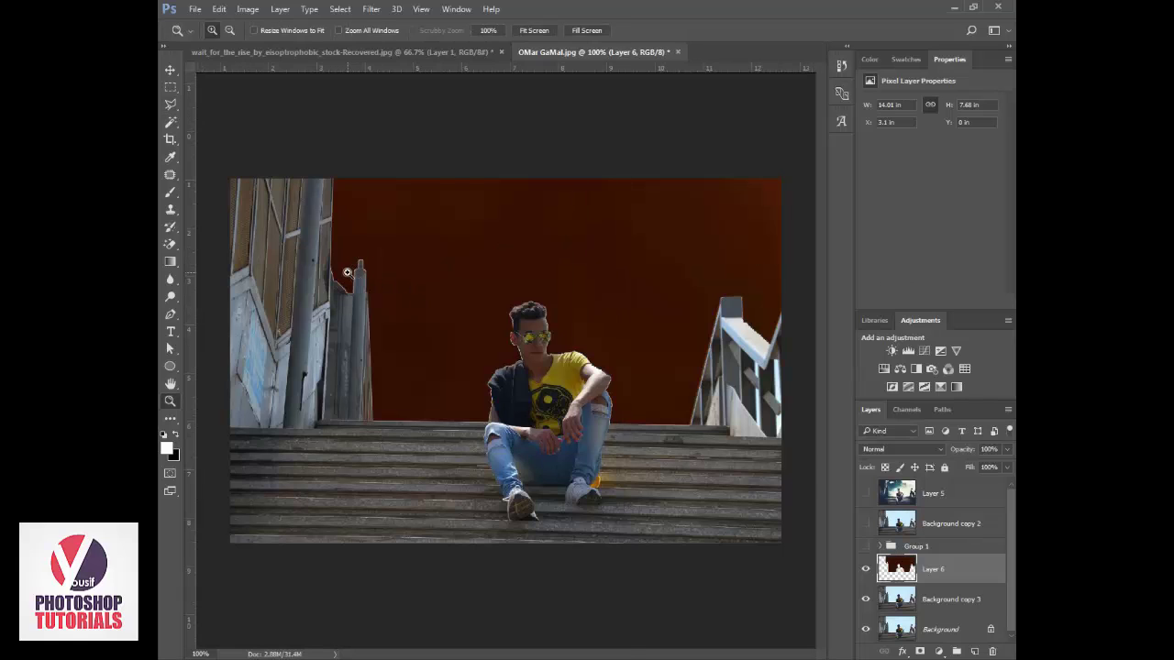
click(347, 272)
click(347, 275)
key(ctrl+i)
- Try a Hue/Saturation change on the copied sky layer with Hue +180, and undo it
key(ctrl+u)
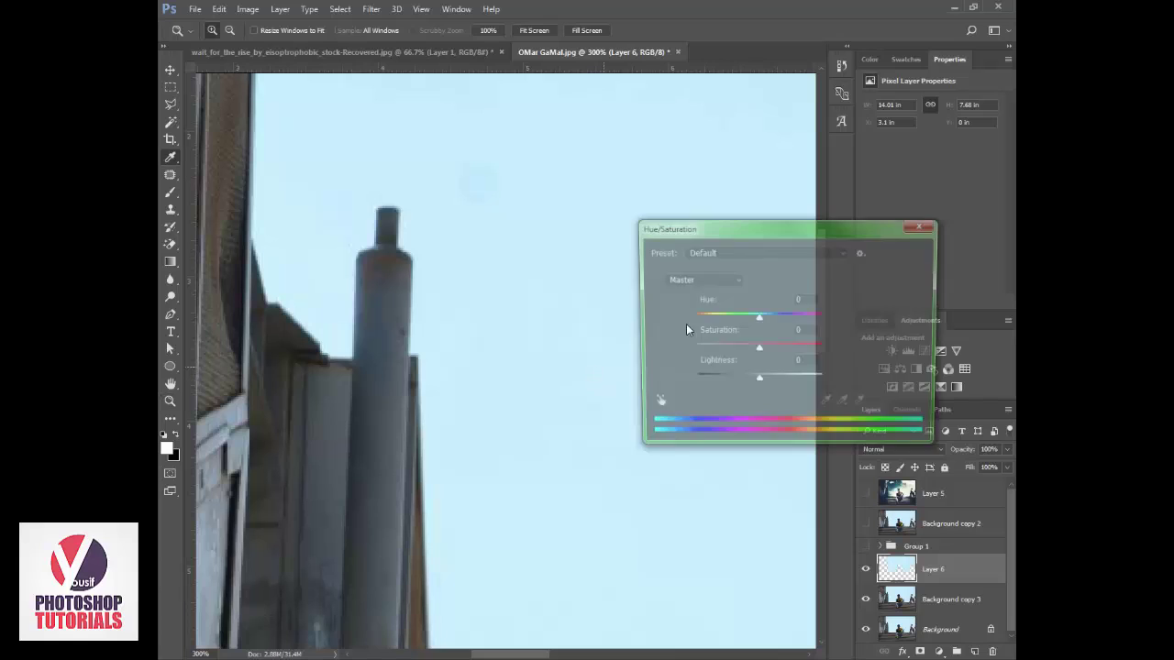
drag(758, 319, 834, 323)
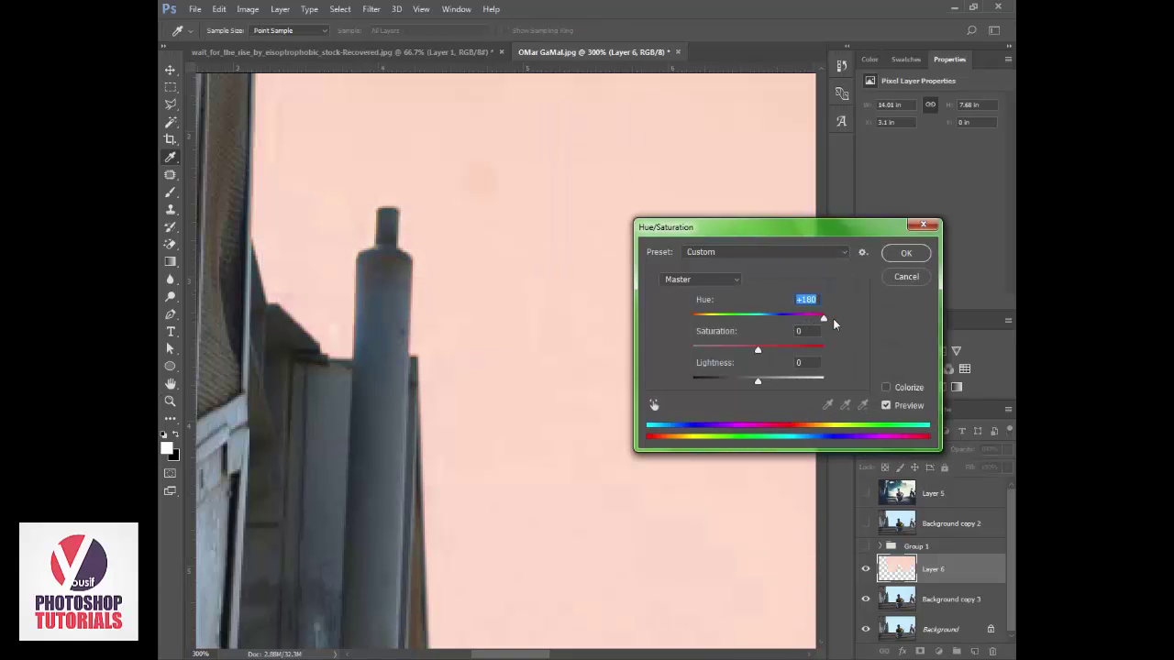
key(Return)
key(z)
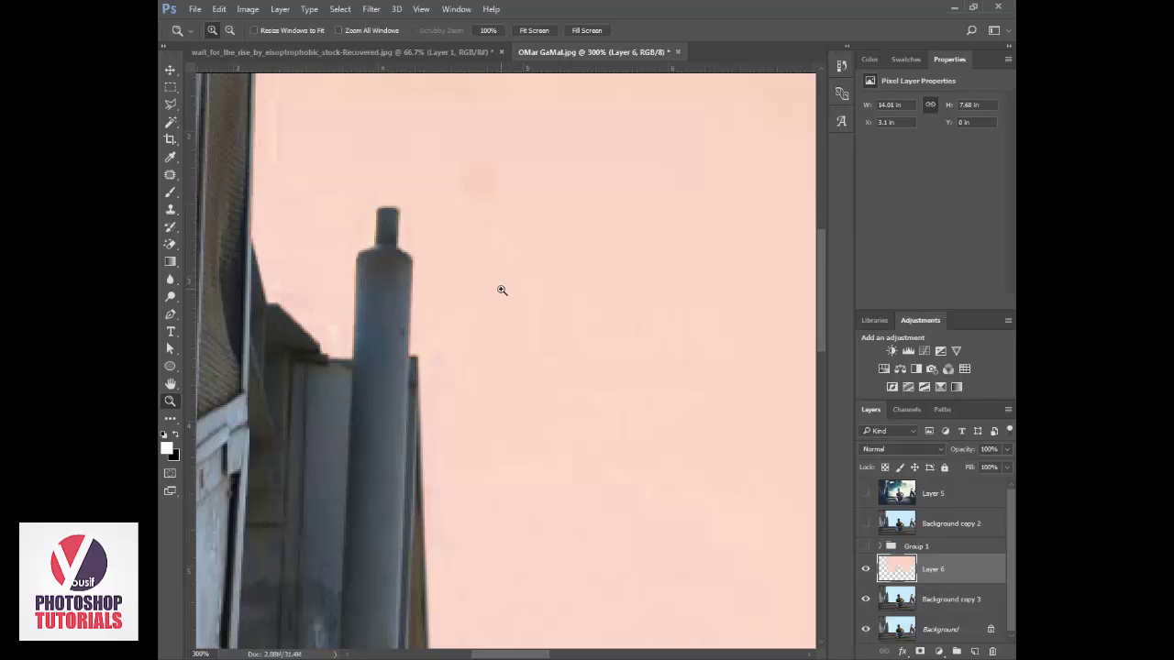
key(ctrl+0)
key(ctrl+z)
key(ctrl+z)
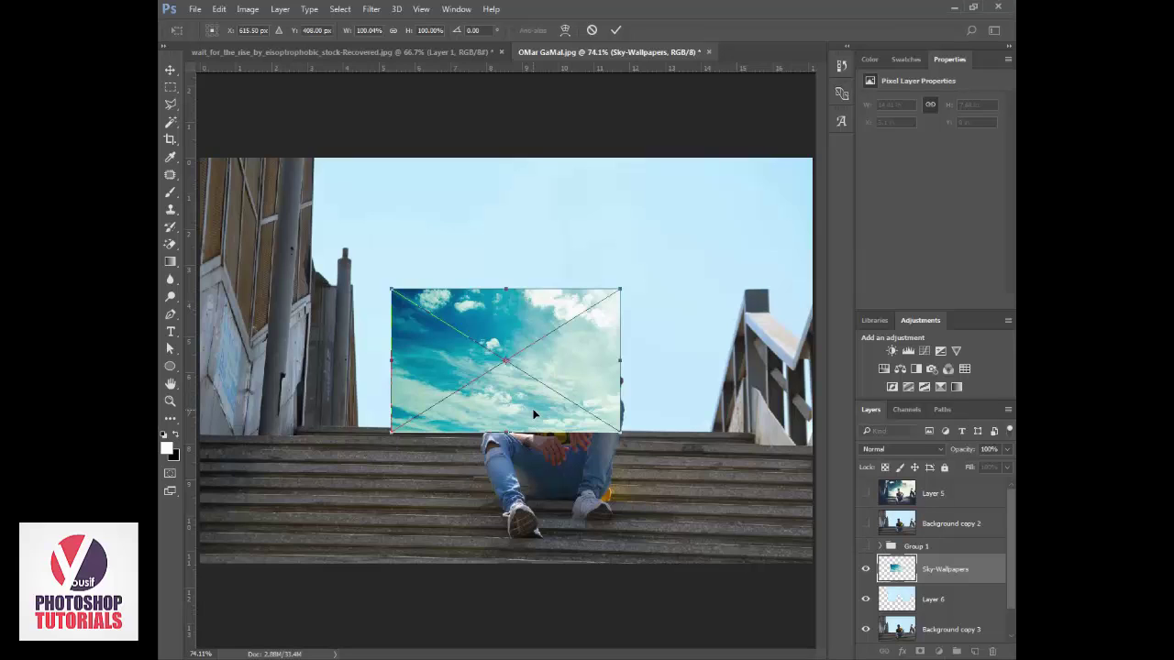
- Try enlarging the placed Sky-Wallpapers image to about 289% so it covers the whole photo, and undo the placement
scroll(534, 415, down, 1)
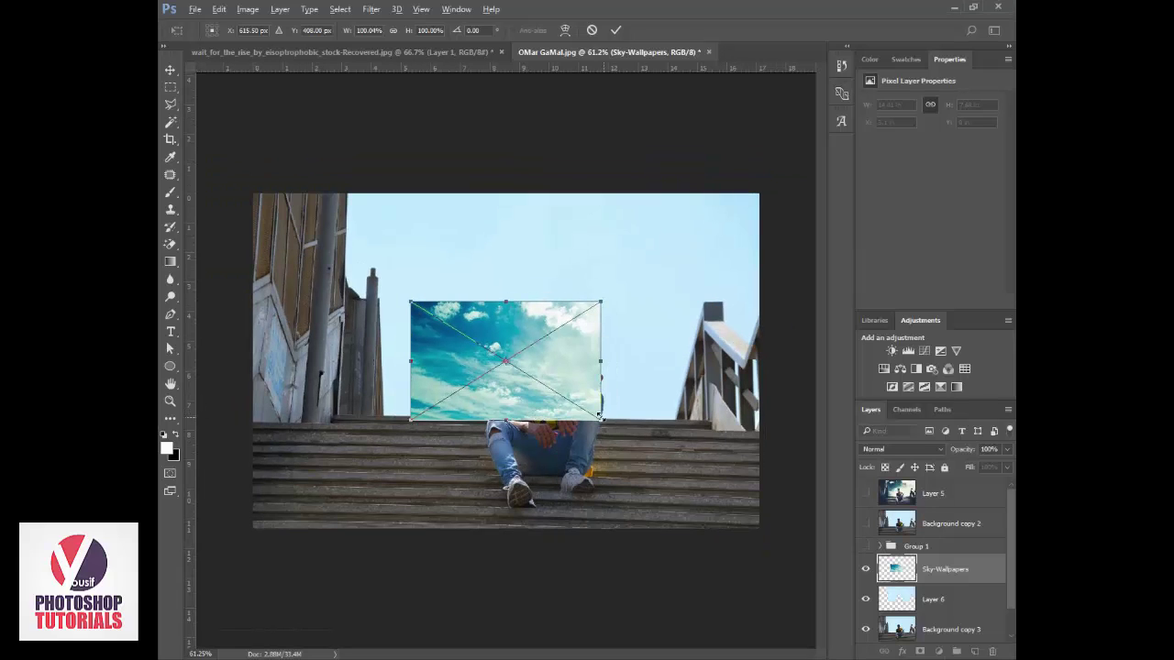
drag(600, 417, 782, 529)
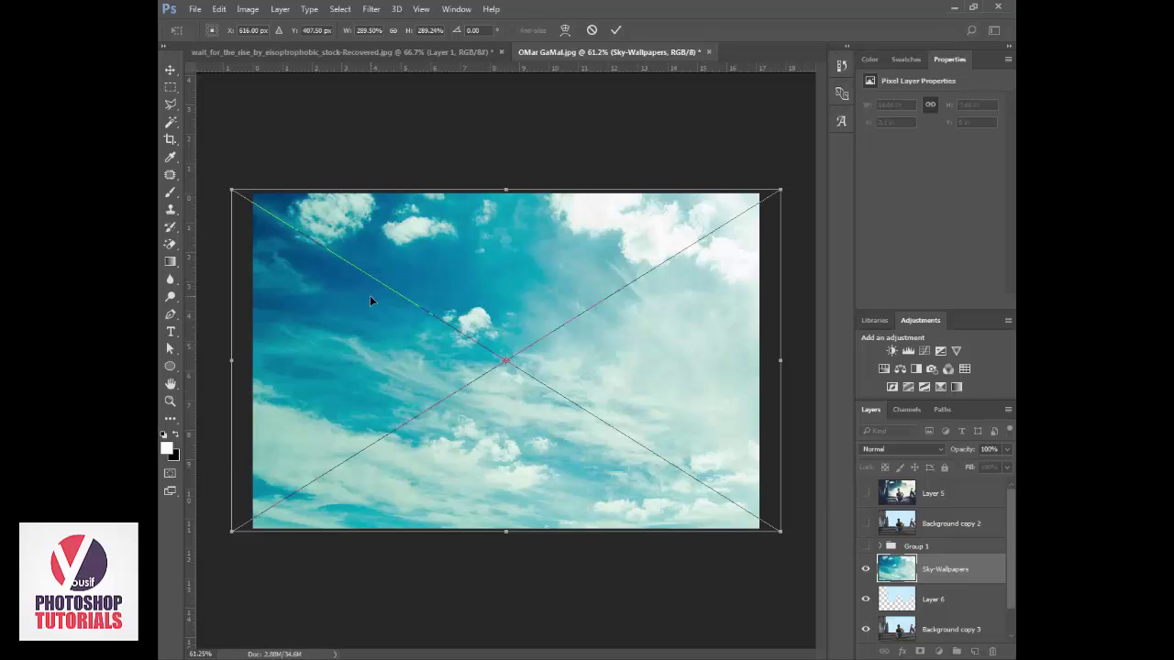
key(Return)
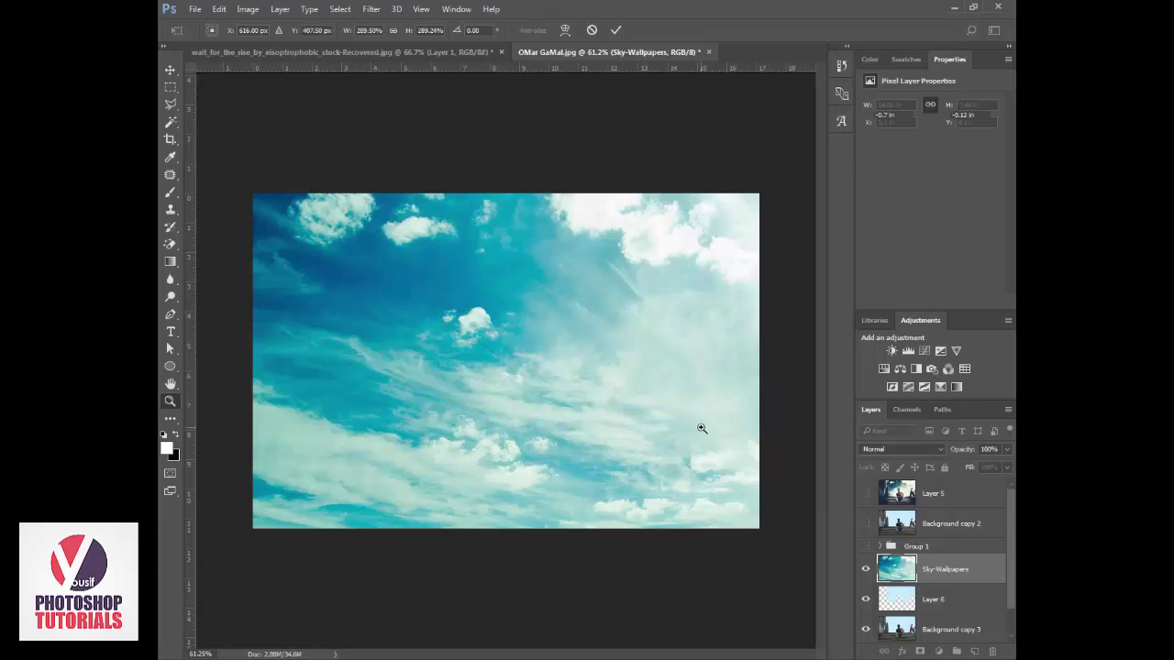
key(ctrl+z)
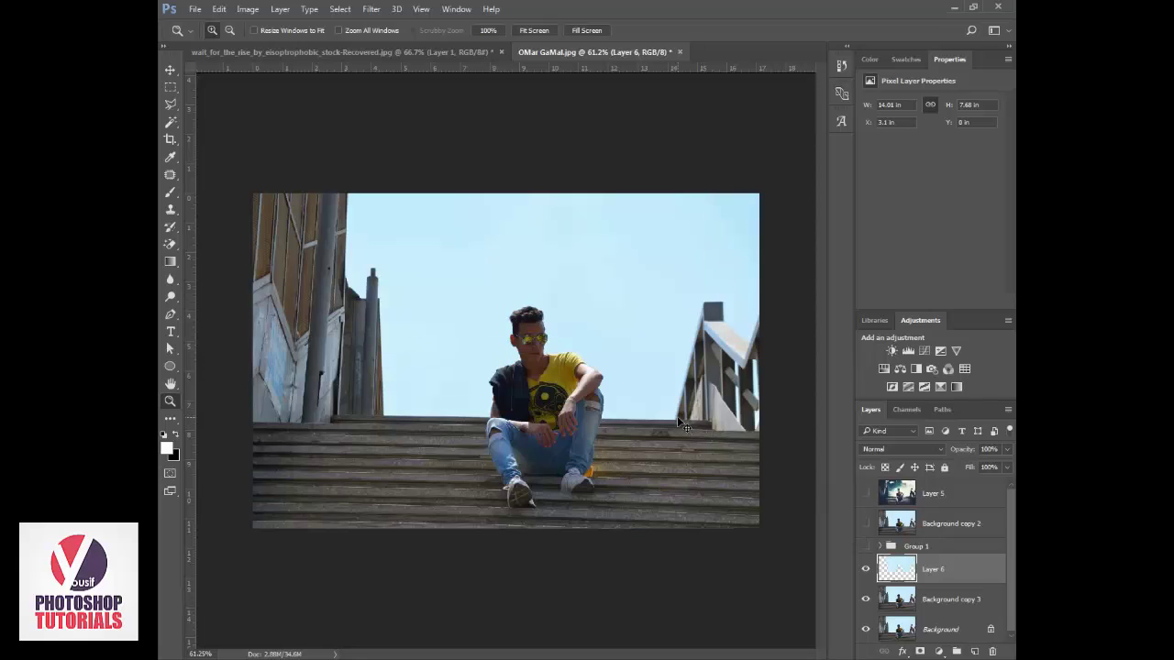
- Bring back the placed Sky-Wallpapers image covering the whole photo and clip it to Layer 6
key(ctrl+t)
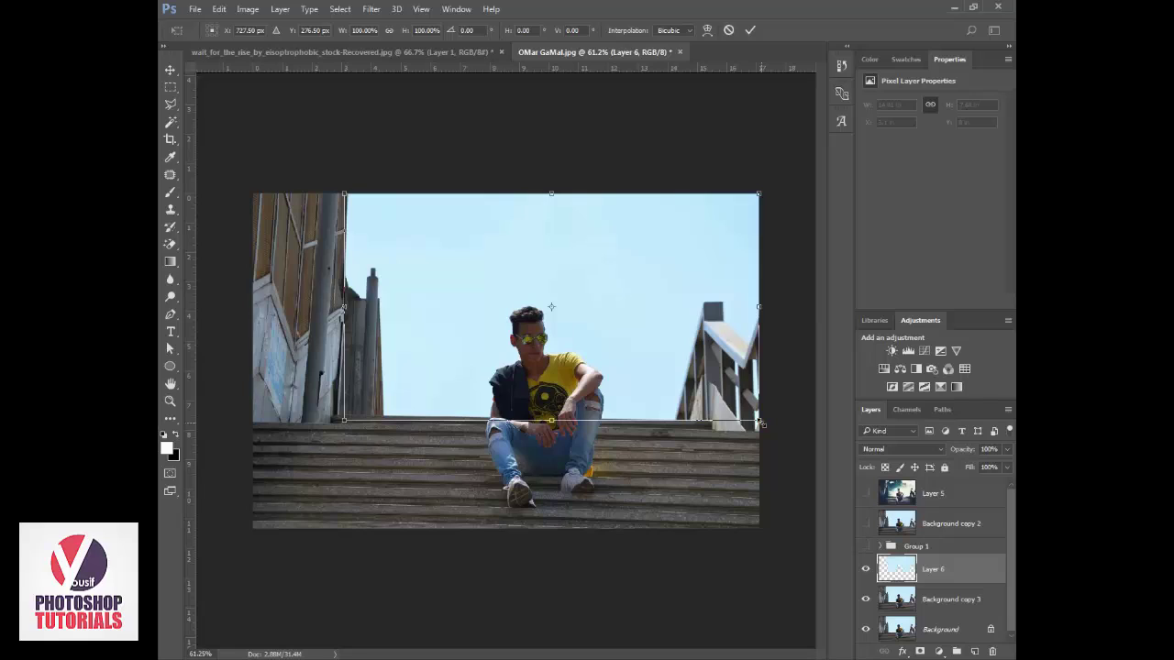
key(Escape)
key(ctrl+z)
key(ctrl+t)
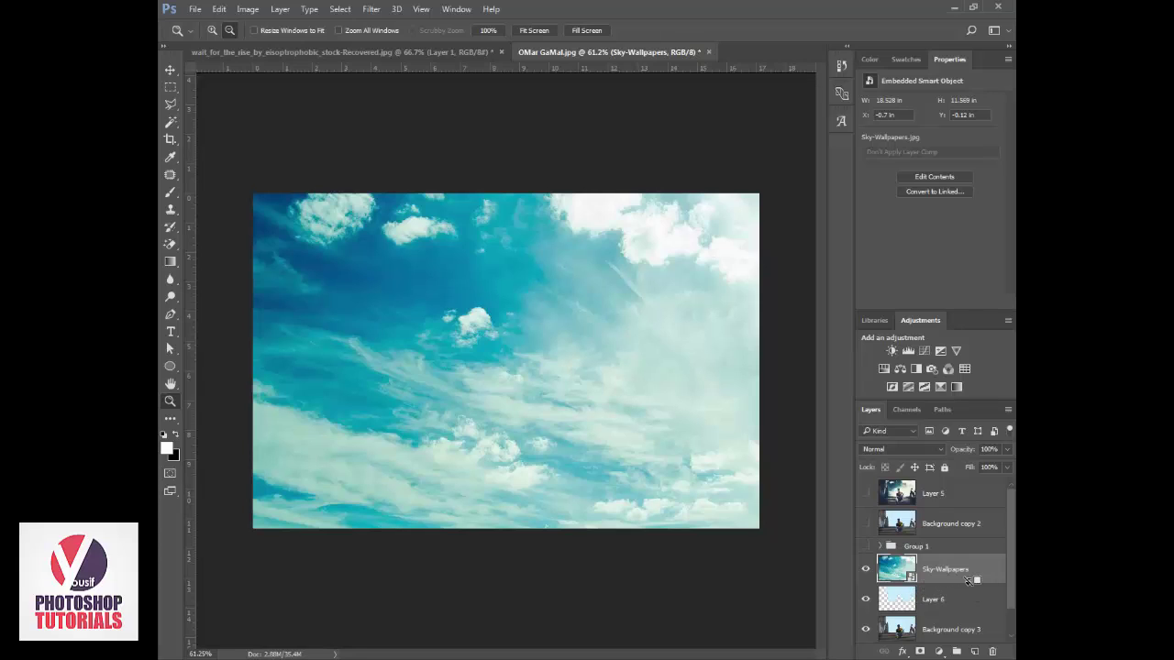
alt+click(967, 580)
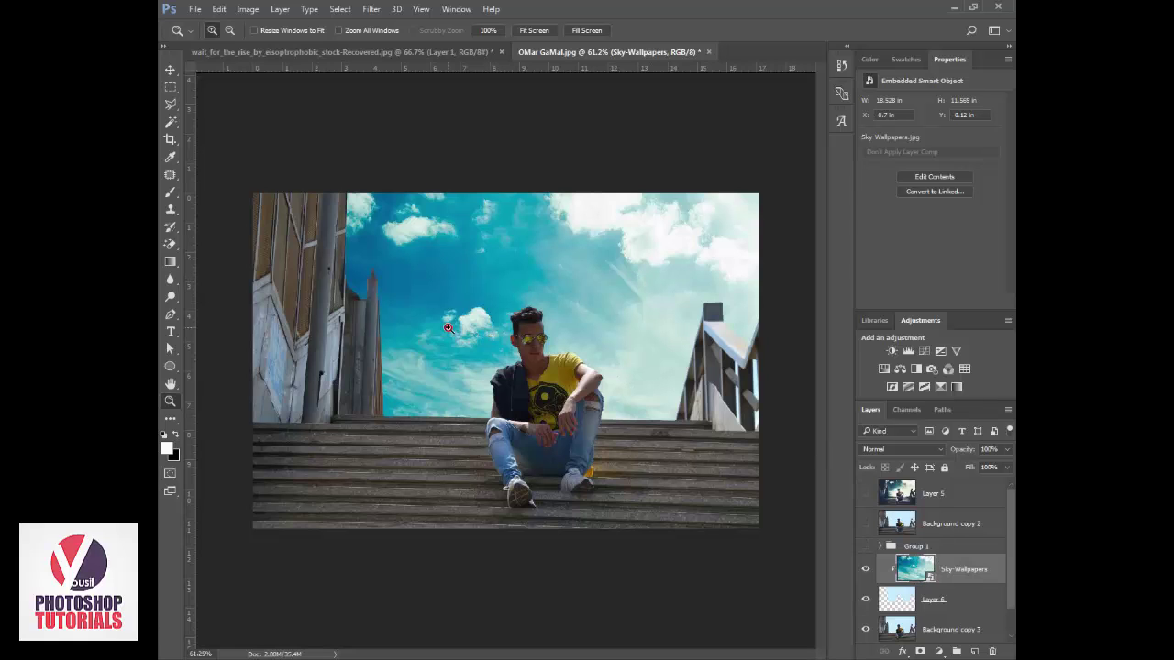
- Examine the edges around the man and the posts with Sky-Wallpapers and Layer 6 hidden, and show both layers again
click(473, 340)
click(519, 368)
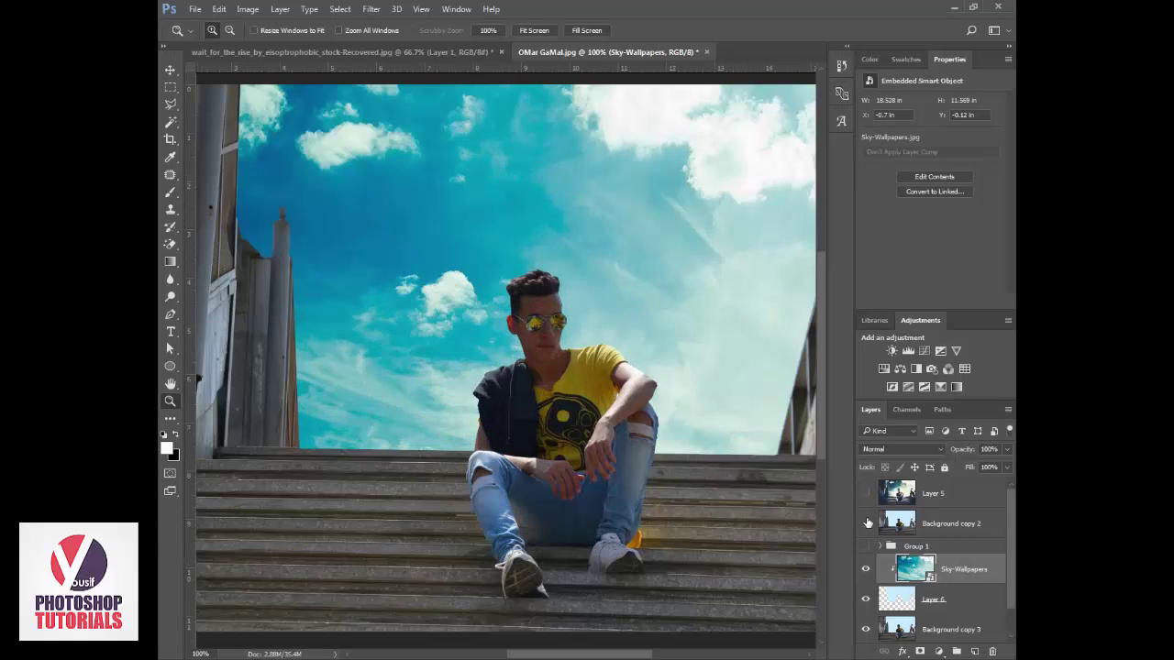
scroll(752, 480, right, 2)
drag(865, 569, 868, 598)
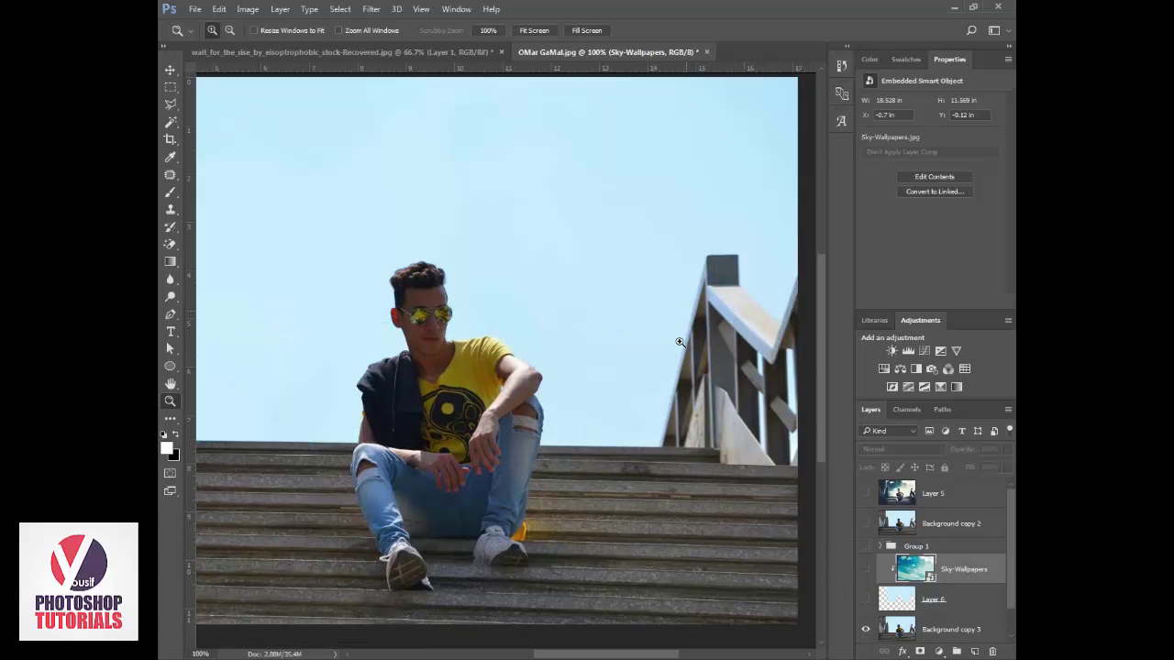
drag(493, 463, 901, 379)
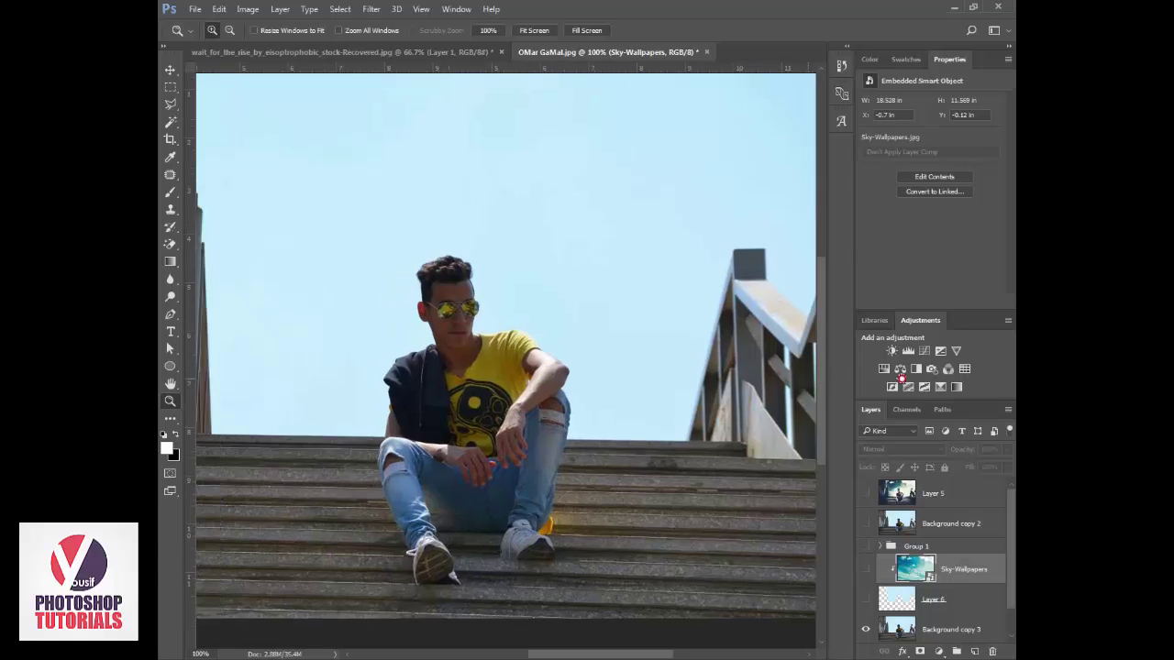
drag(729, 382, 650, 419)
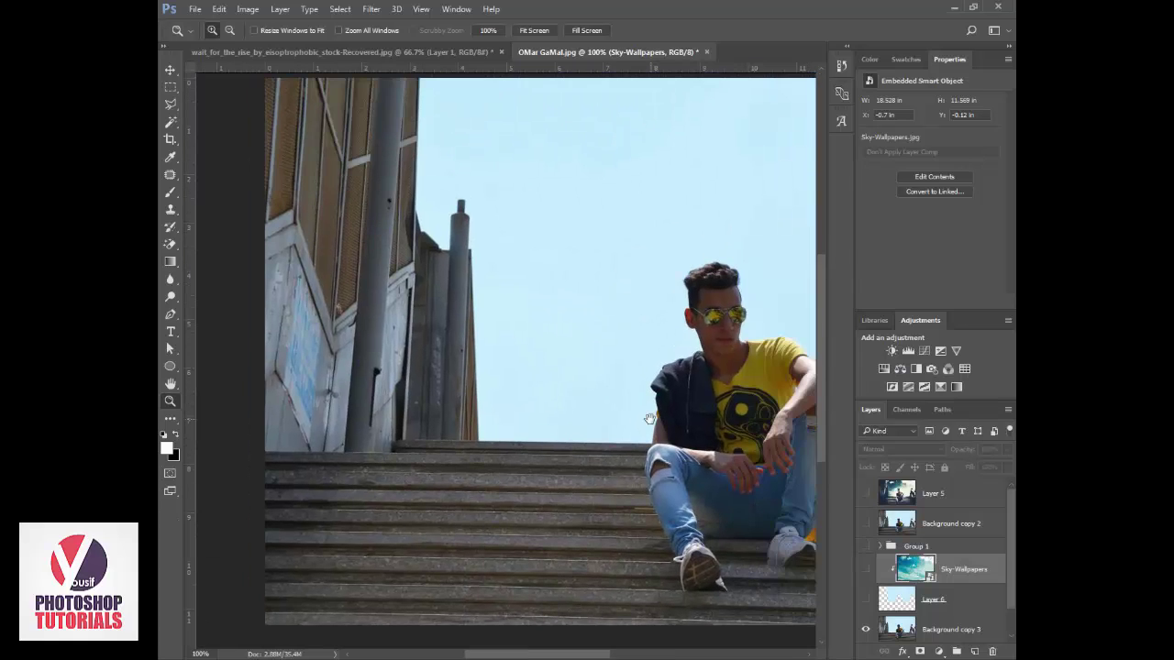
click(865, 569)
click(865, 599)
- Convert Layer 6 for Smart Filters and apply a Gaussian Blur with a 1.9 pixel radius
click(896, 599)
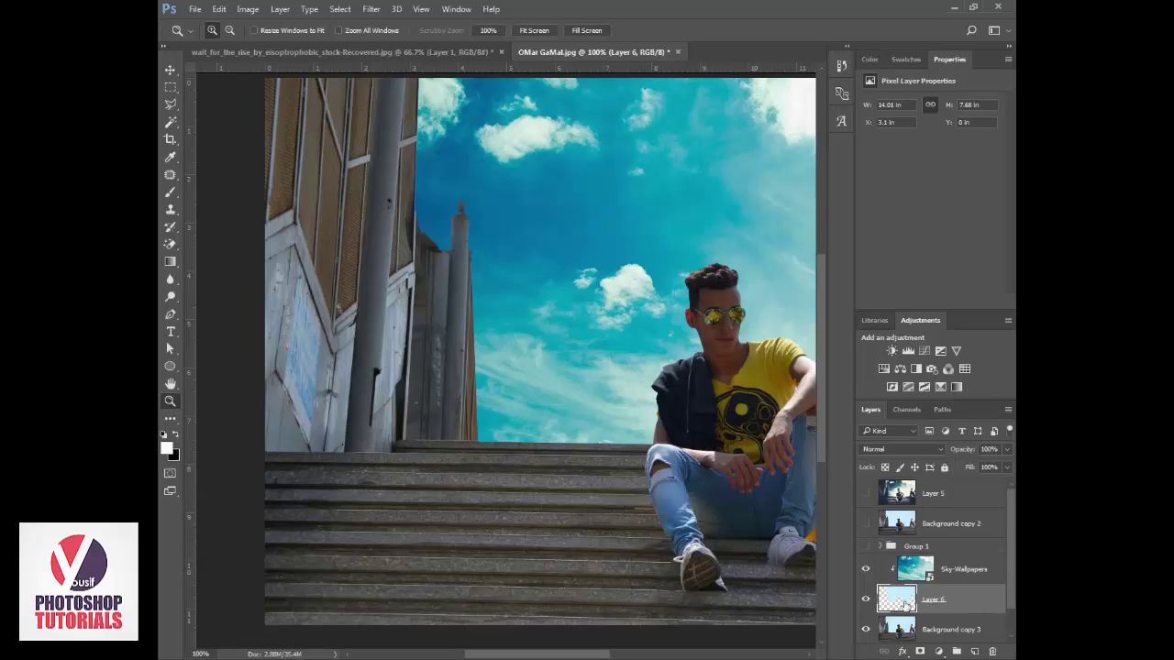
click(370, 8)
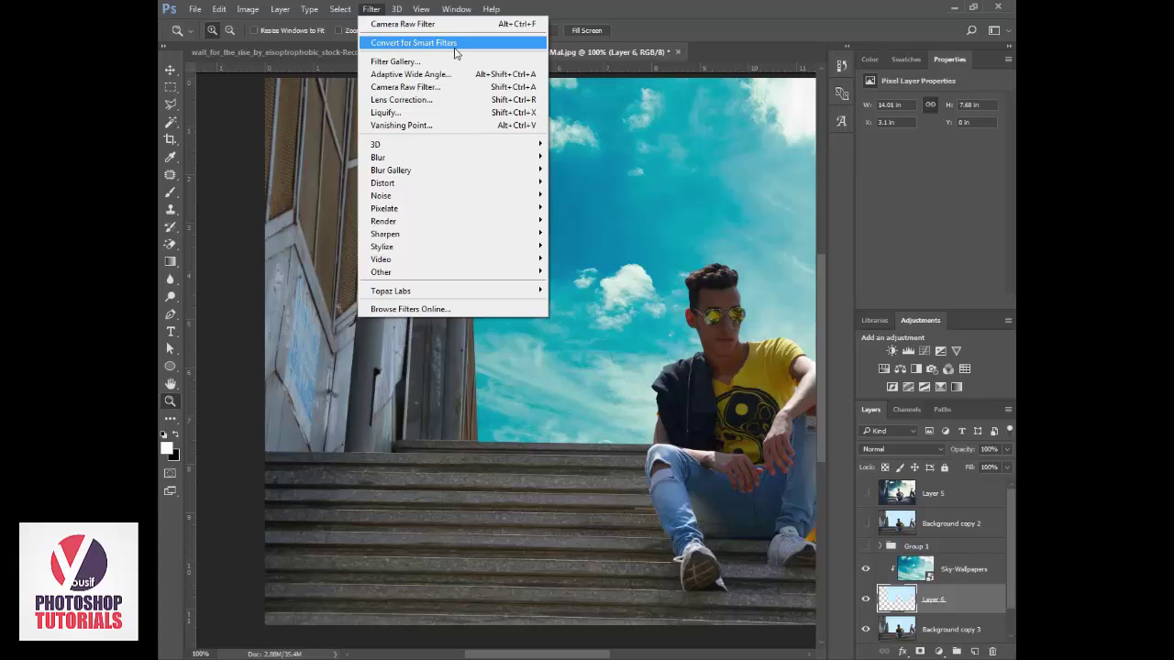
click(414, 43)
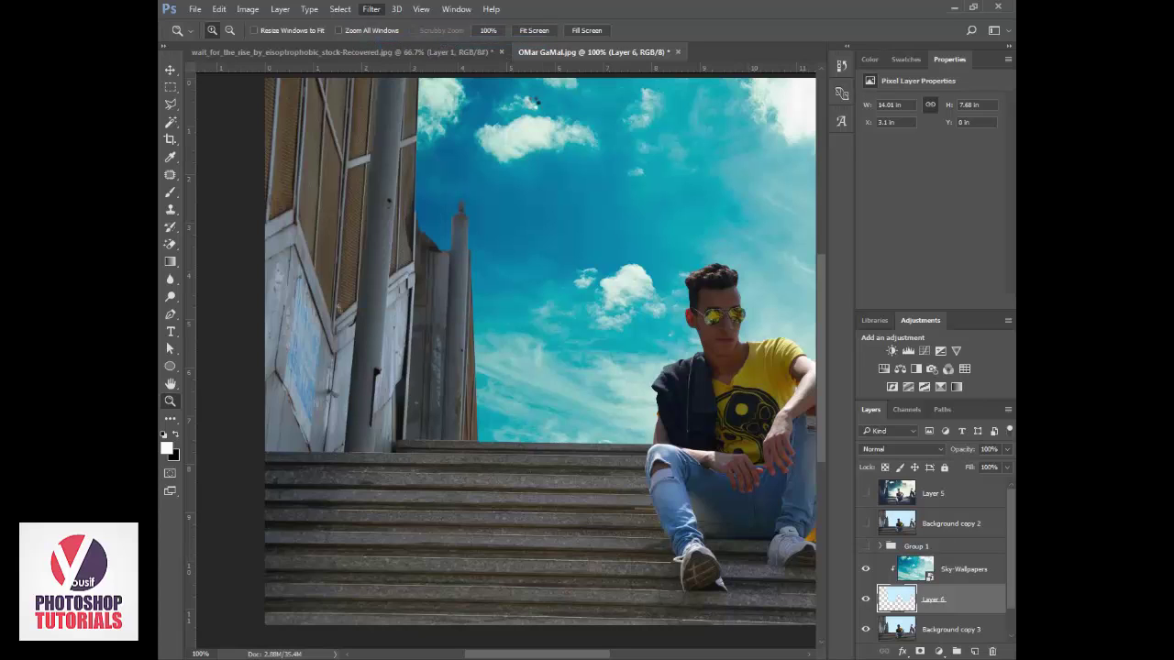
click(370, 9)
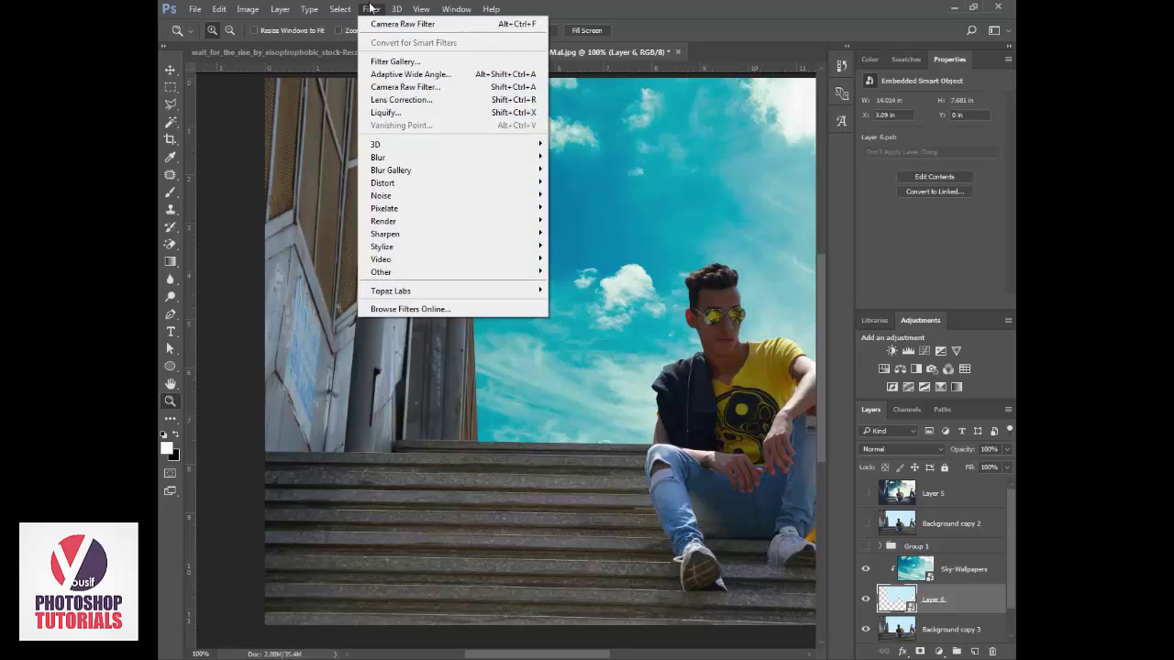
mouse_move(413, 157)
click(596, 209)
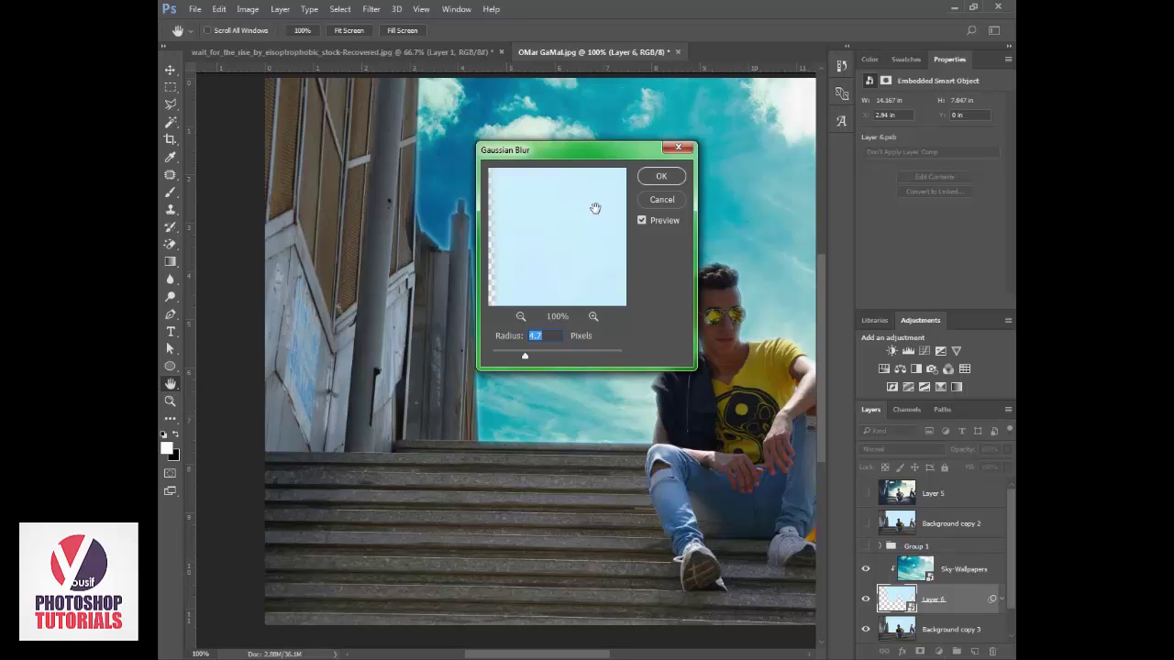
drag(523, 353, 505, 359)
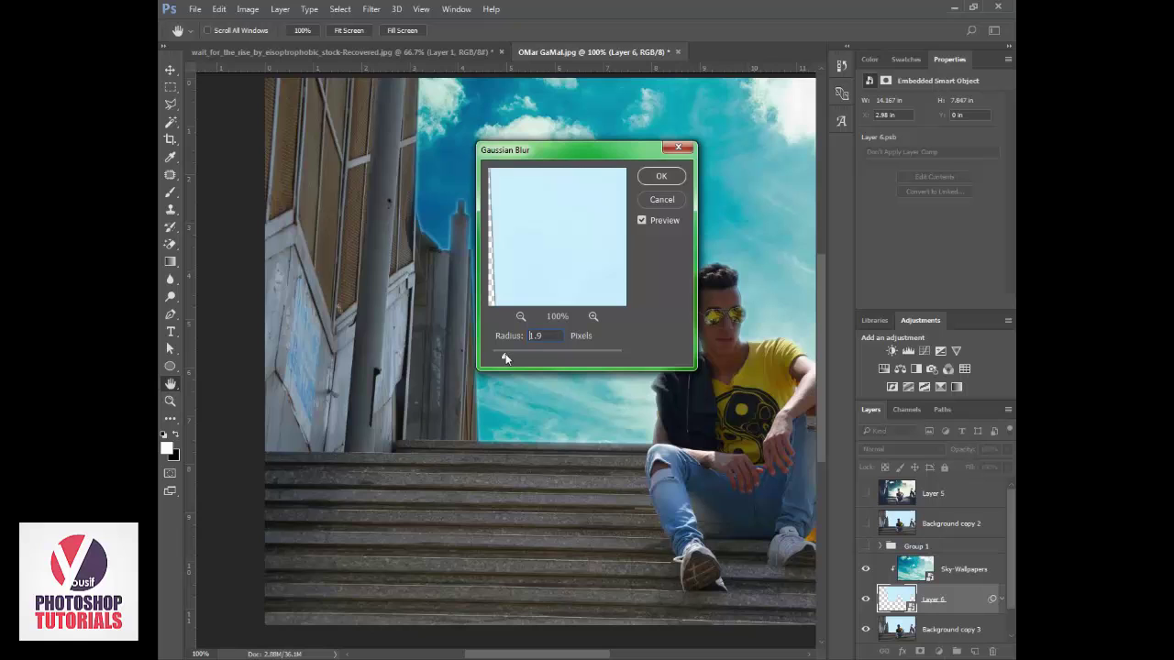
click(657, 177)
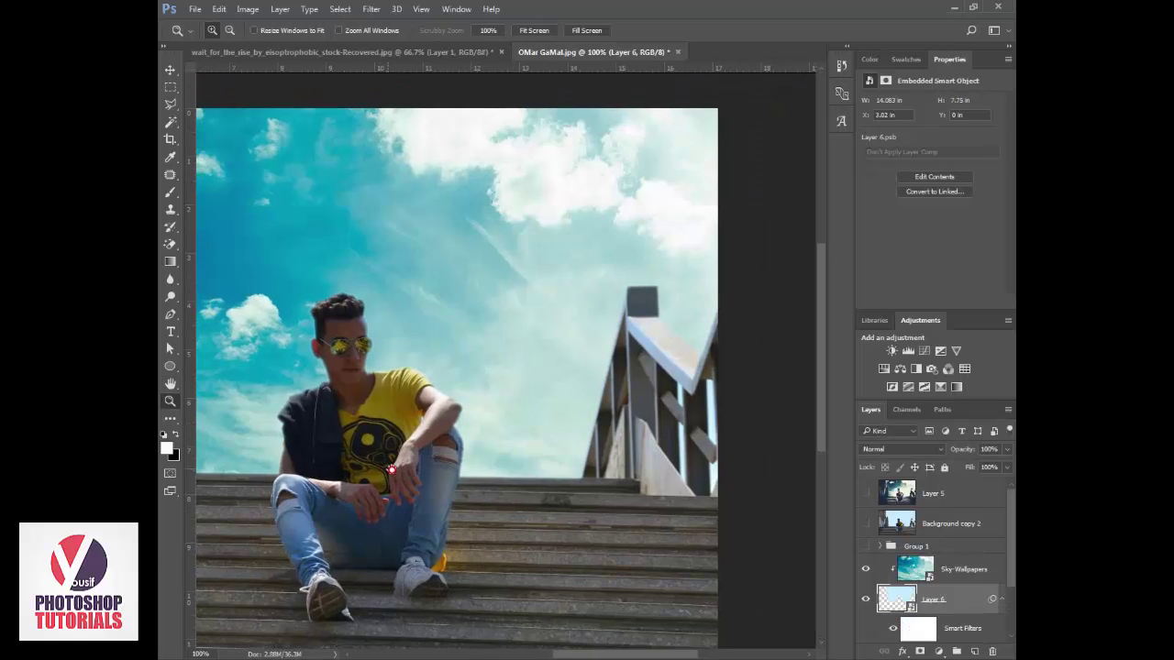
- Paint black on Layer 6's filter mask along the wooden building's posts using a size 100 brush in Normal mode at 100% opacity
drag(392, 470, 431, 469)
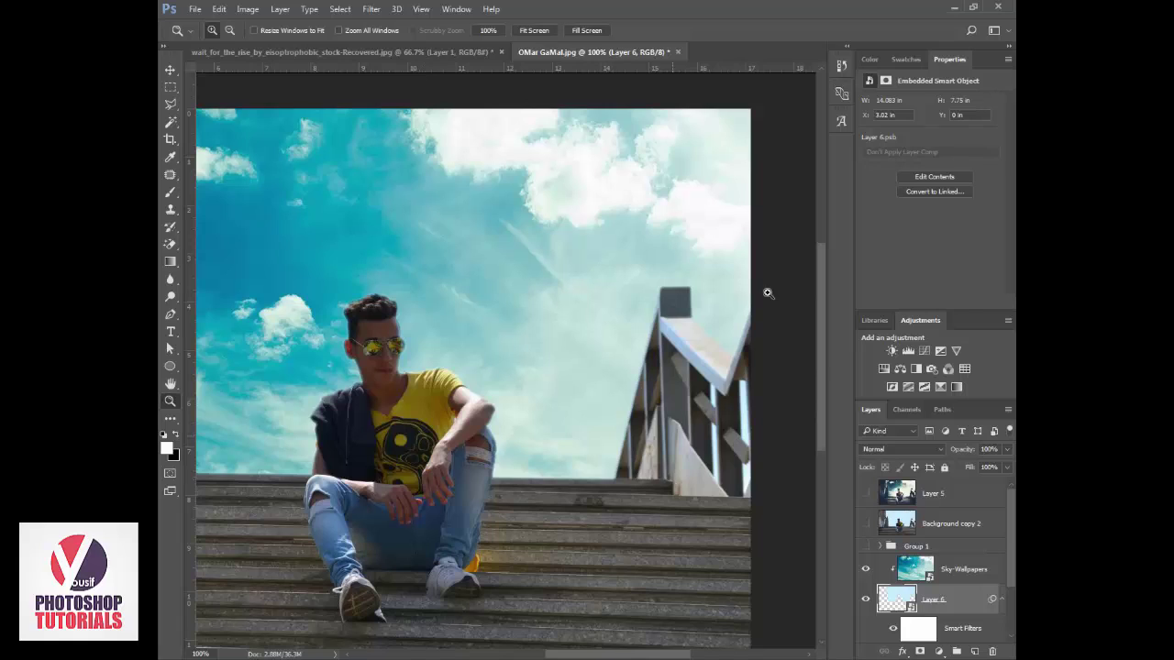
drag(272, 308, 483, 306)
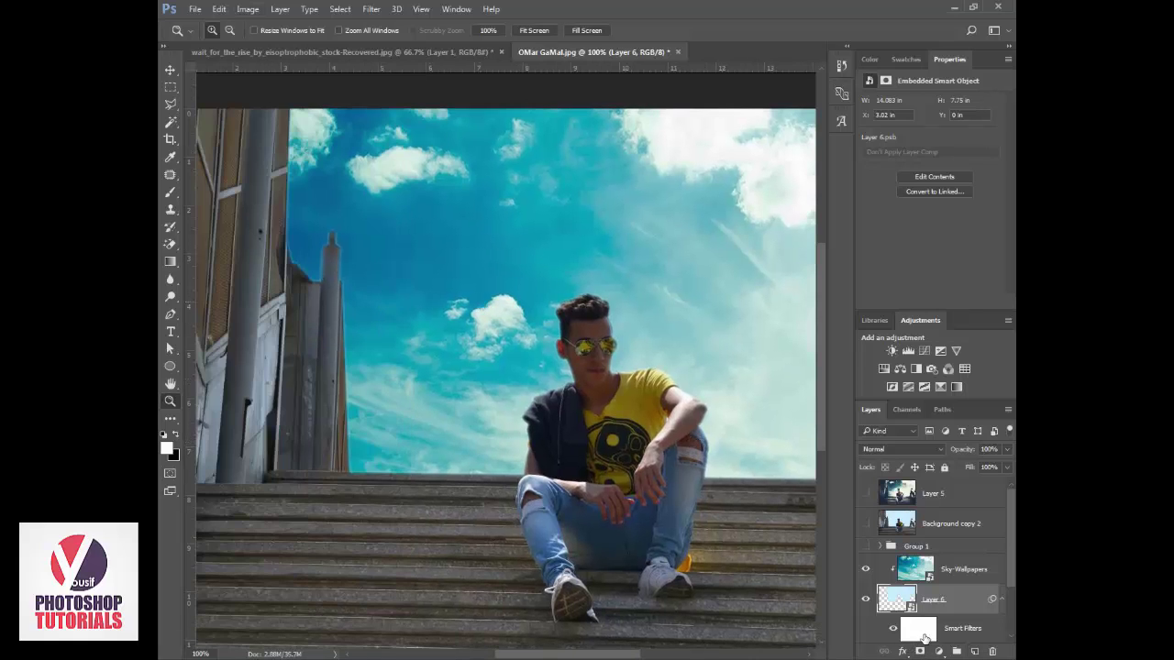
click(918, 628)
scroll(962, 597, down, 2)
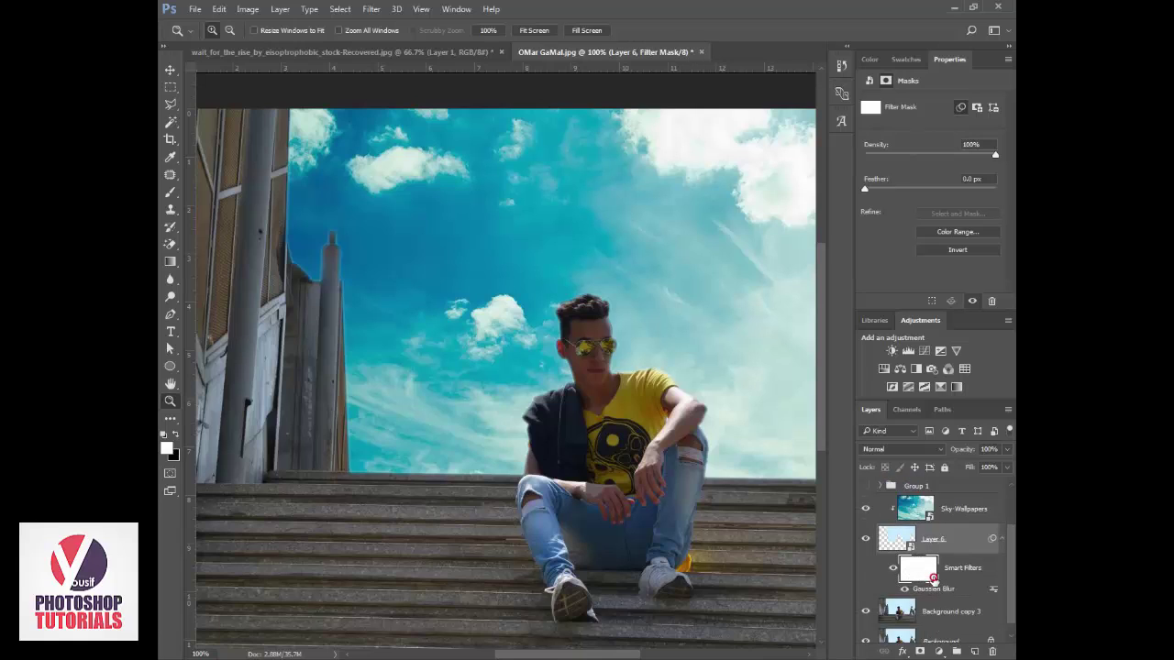
key(b)
key(x)
click(170, 194)
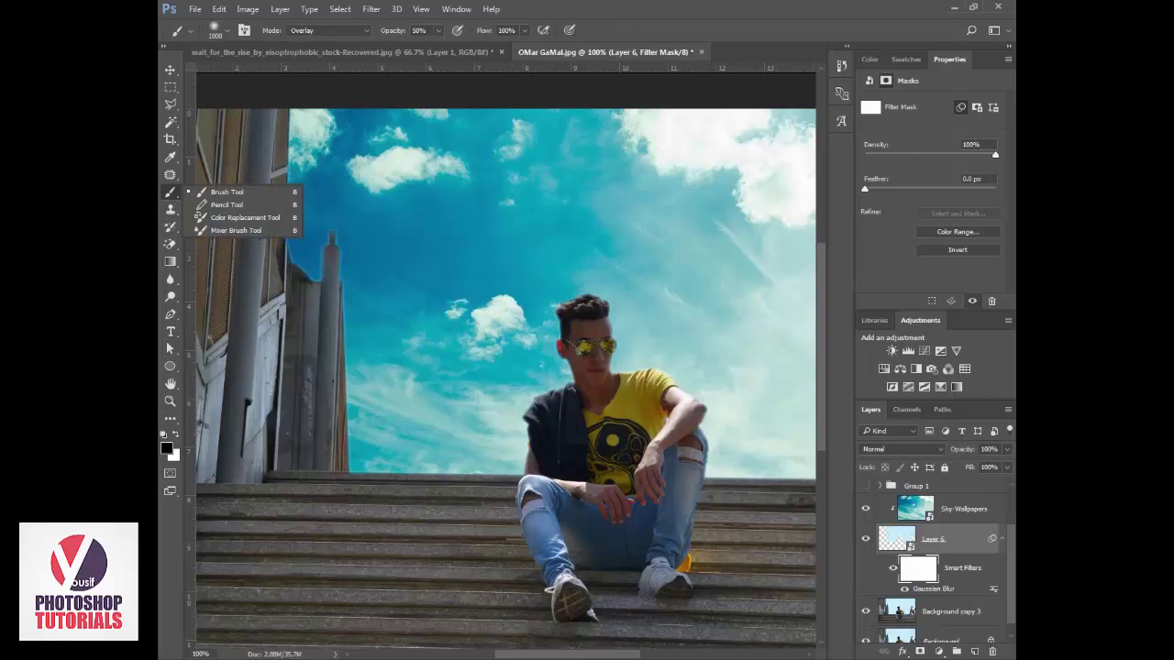
key(bracketleft)
key(bracketleft)
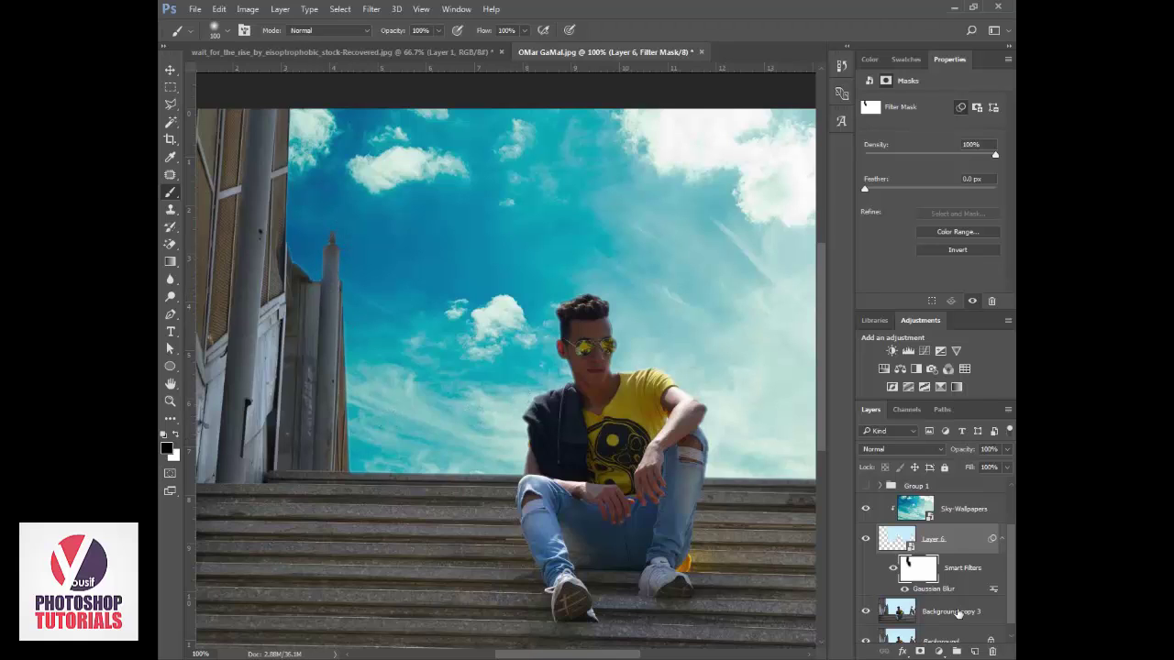
- Apply a Gaussian Blur with a 3.6 pixel radius to the Sky-Wallpapers layer
click(920, 509)
click(371, 9)
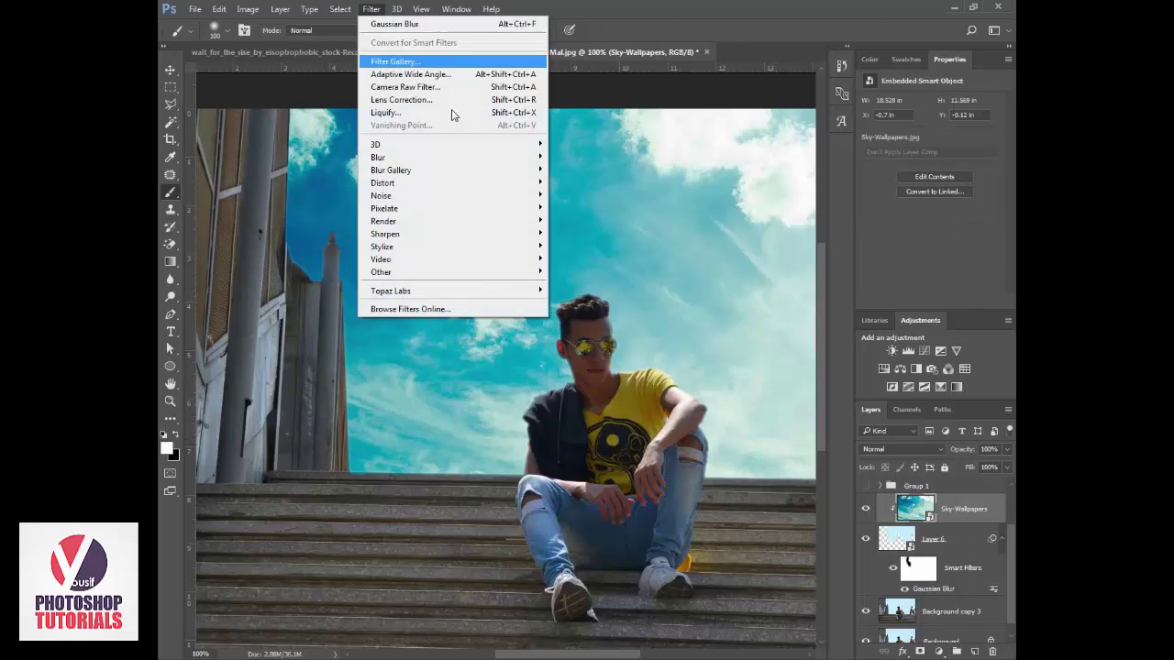
mouse_move(525, 164)
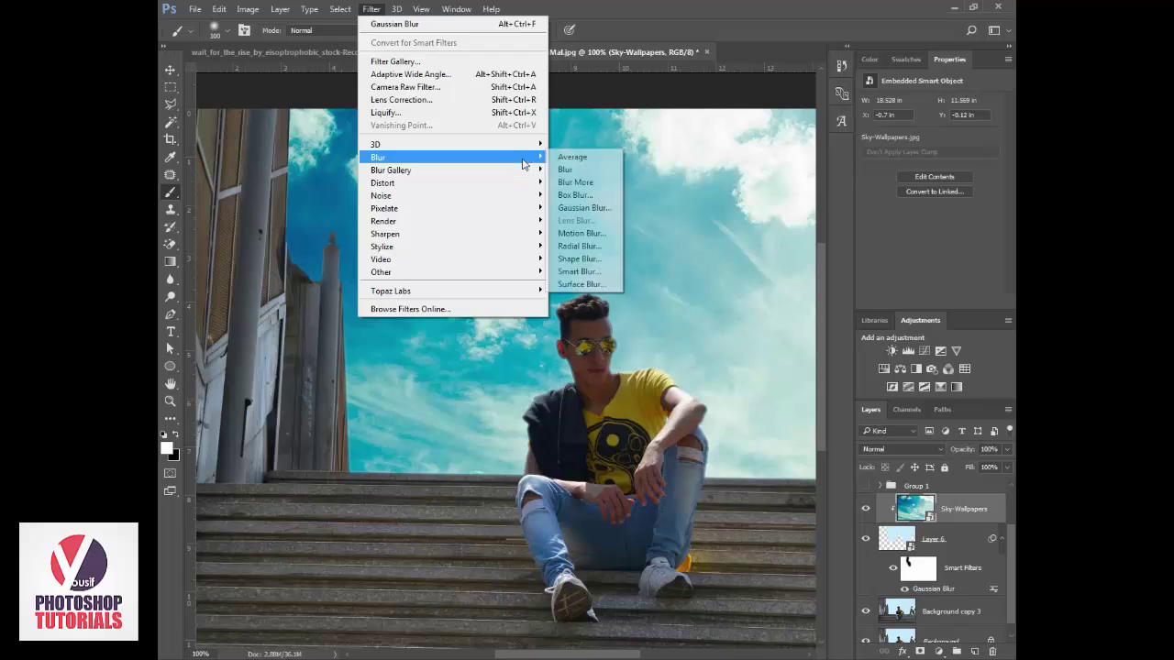
click(585, 207)
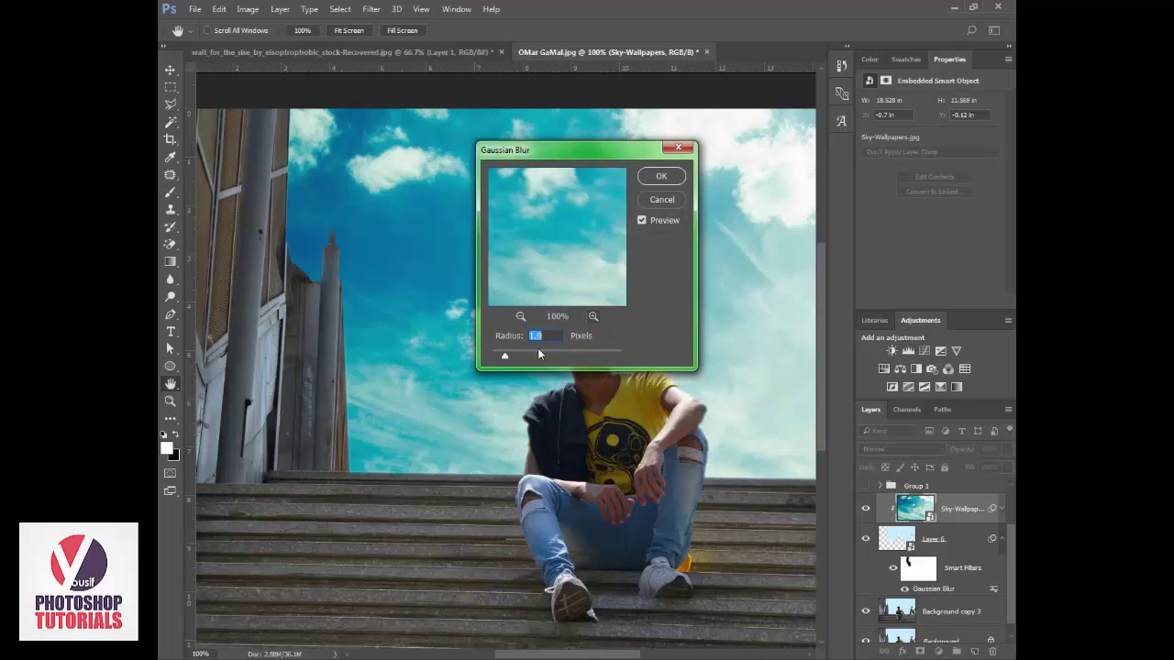
drag(527, 355, 517, 356)
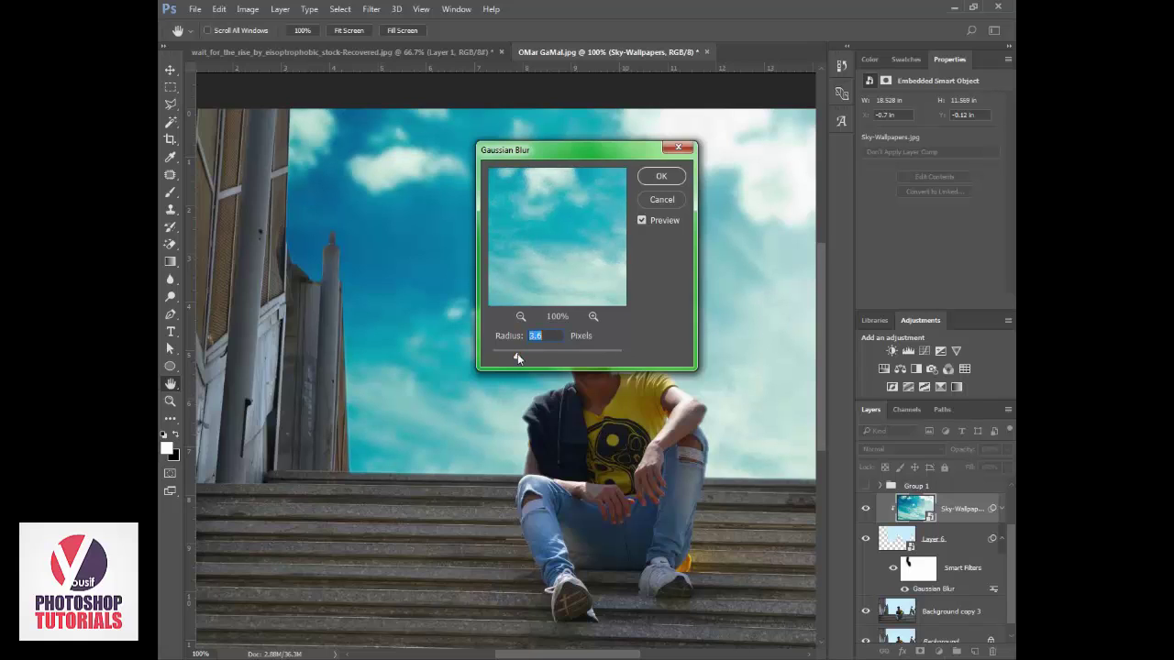
key(Return)
- Add a Curves adjustment above Sky-Wallpapers with a raised black point, a shadow point at 74/71 and a highlight point at 178/205
scroll(517, 355, down, 2)
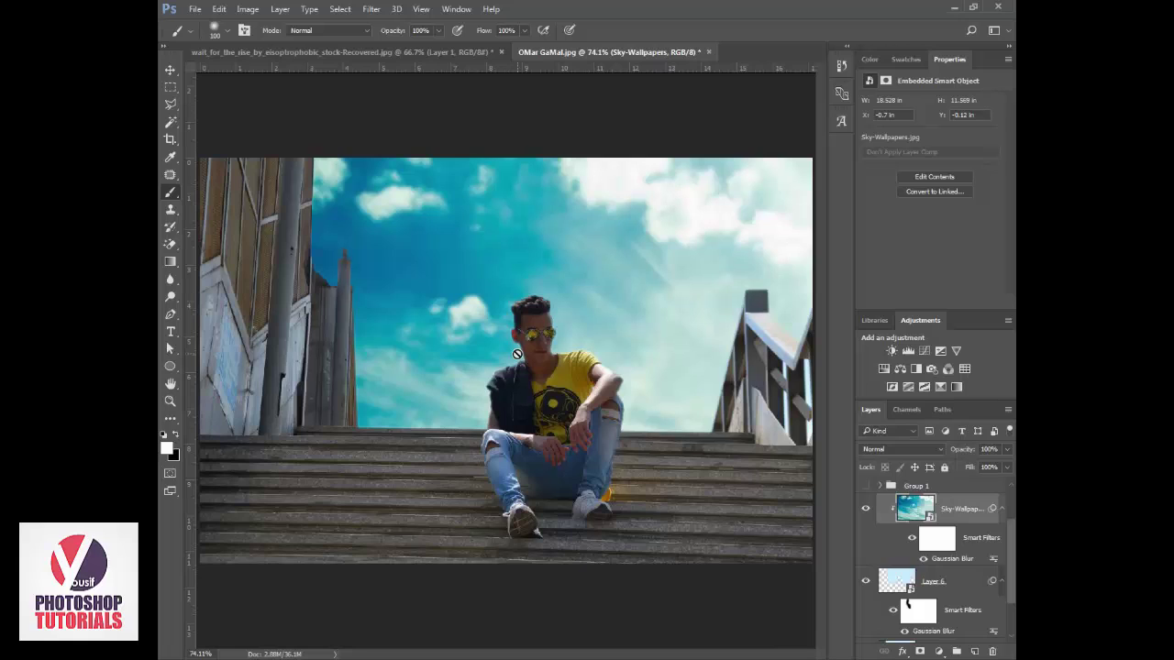
scroll(517, 355, up, 2)
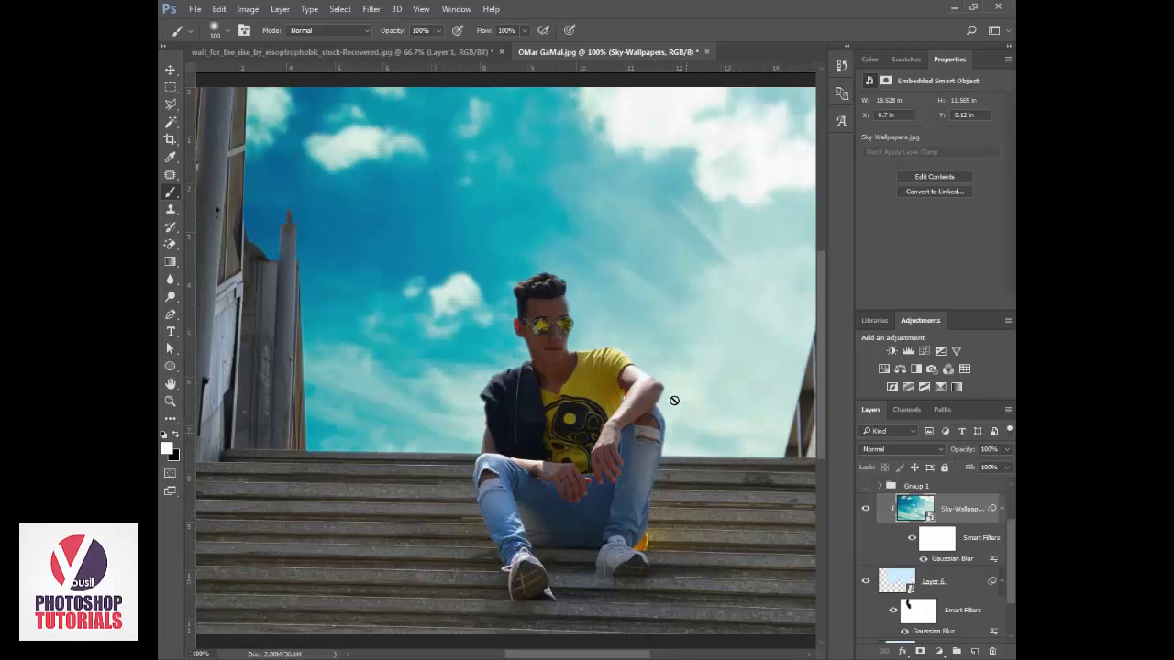
key(z)
alt+click(661, 361)
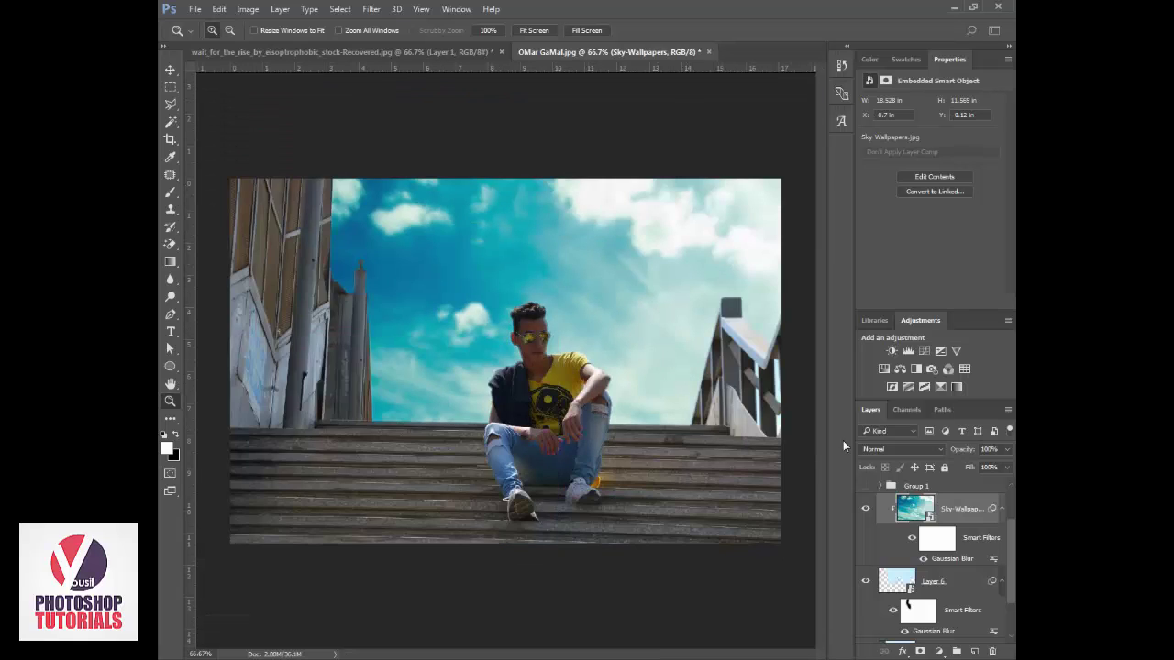
scroll(937, 498, up, 2)
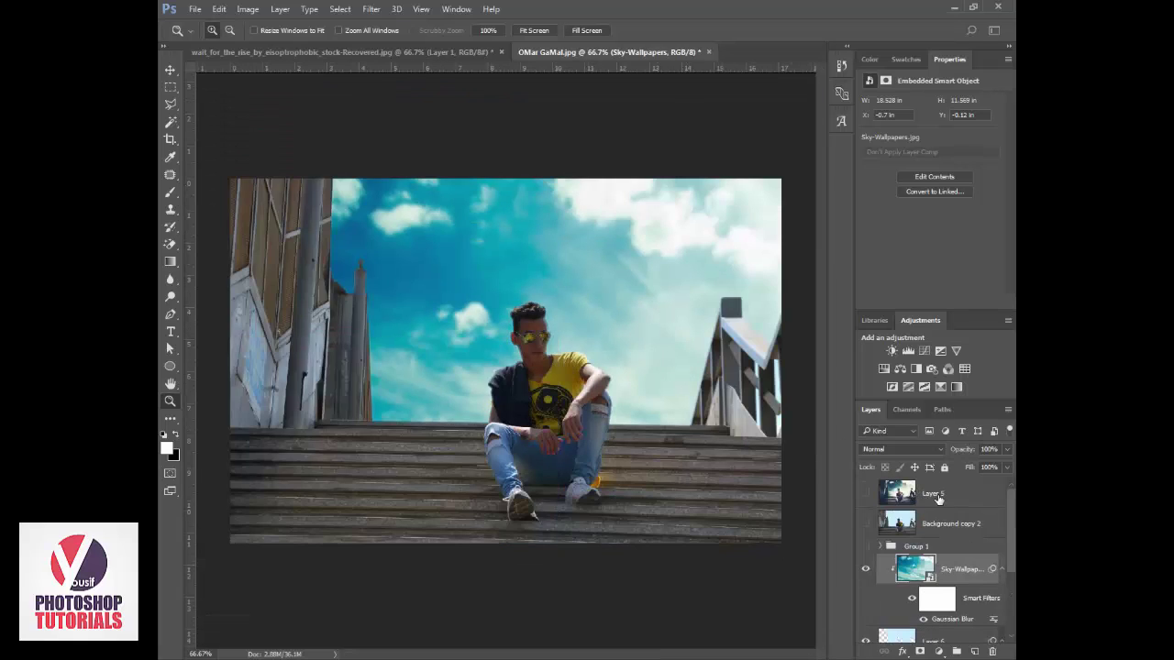
click(938, 652)
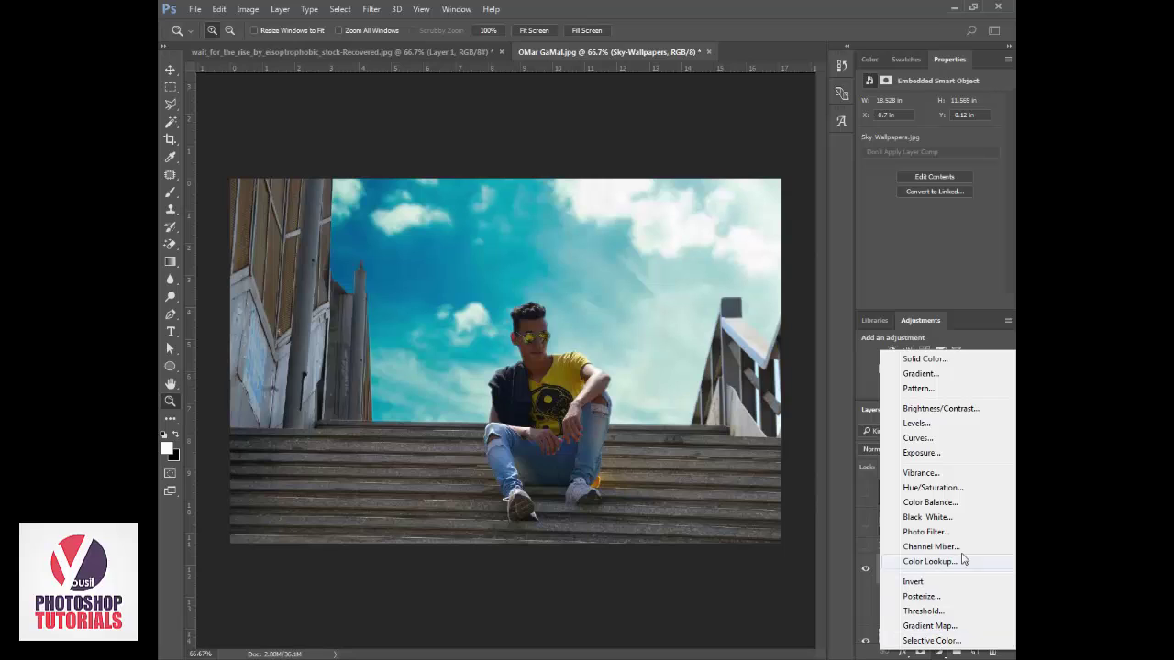
click(917, 439)
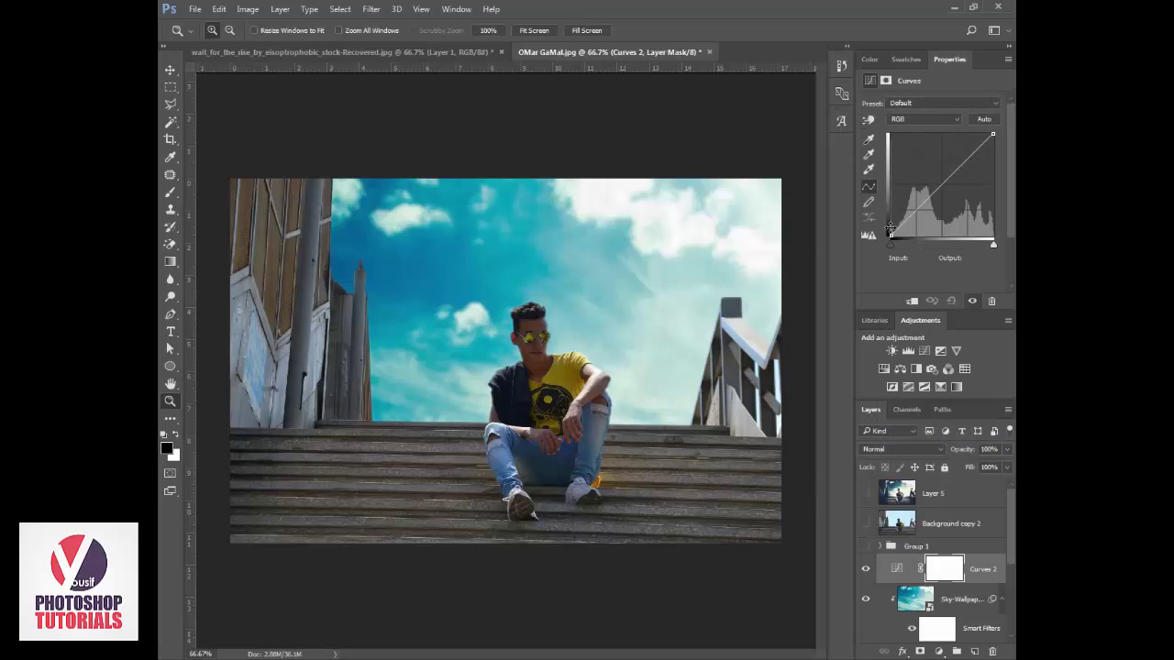
mouse_move(890, 235)
mouse_down()
mouse_move(878, 227)
mouse_move(922, 220)
mouse_move(919, 211)
mouse_up()
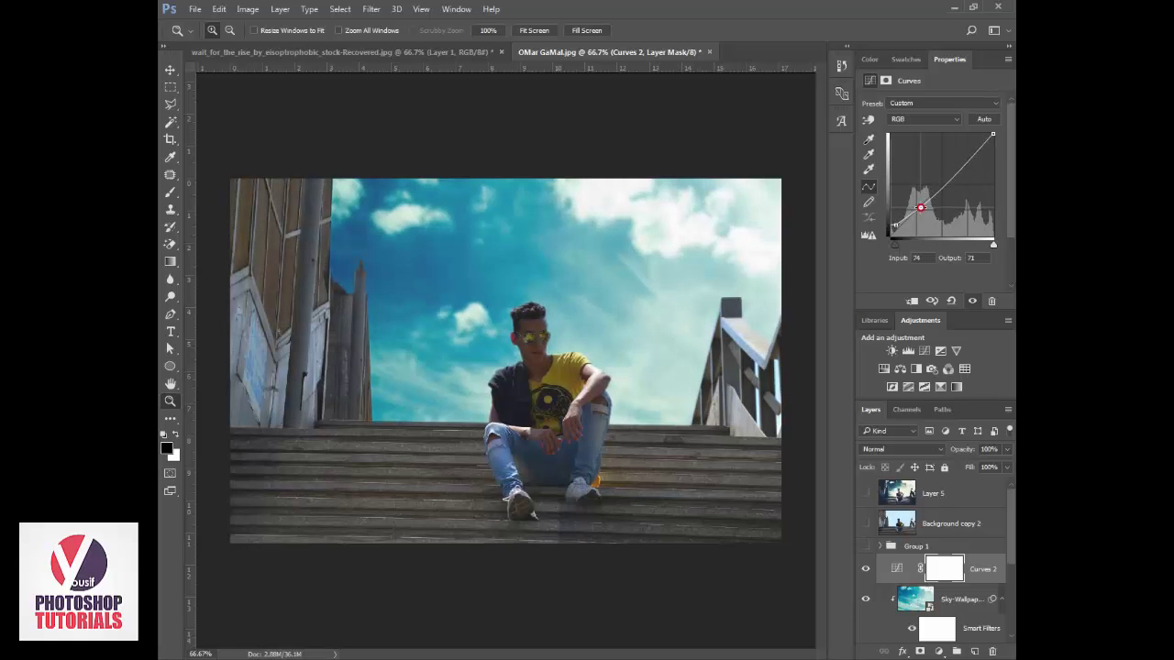
drag(967, 164, 961, 153)
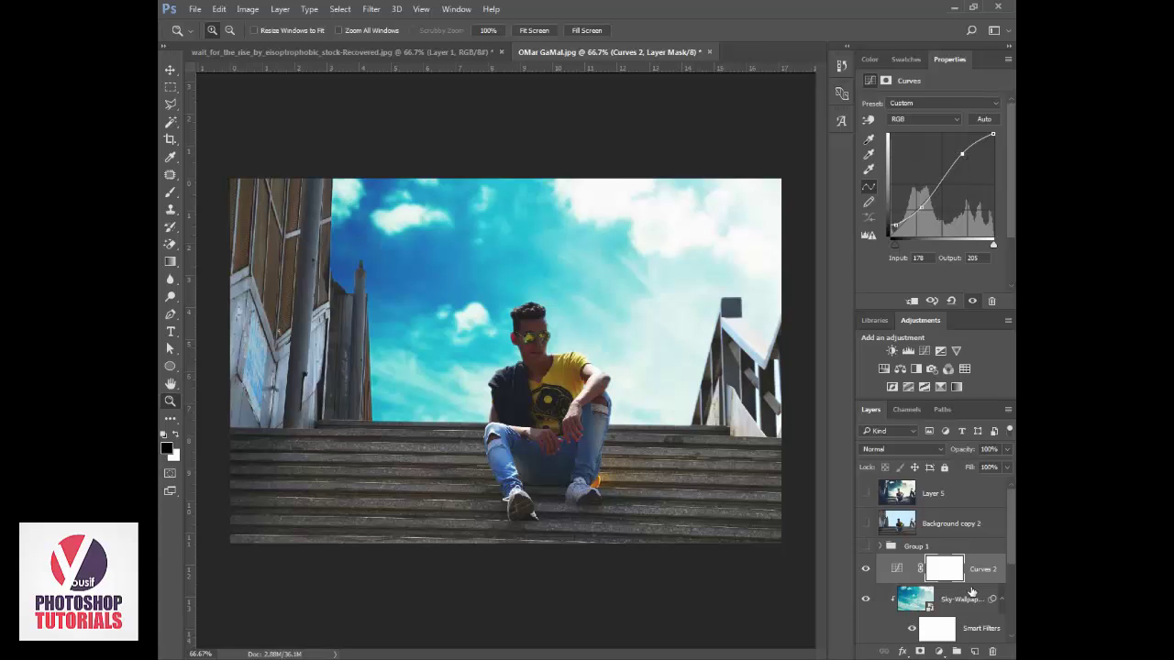
- Create a new layer directly above Sky-Wallpapers and fill it with 50% Gray in Normal mode at 100% opacity
click(970, 624)
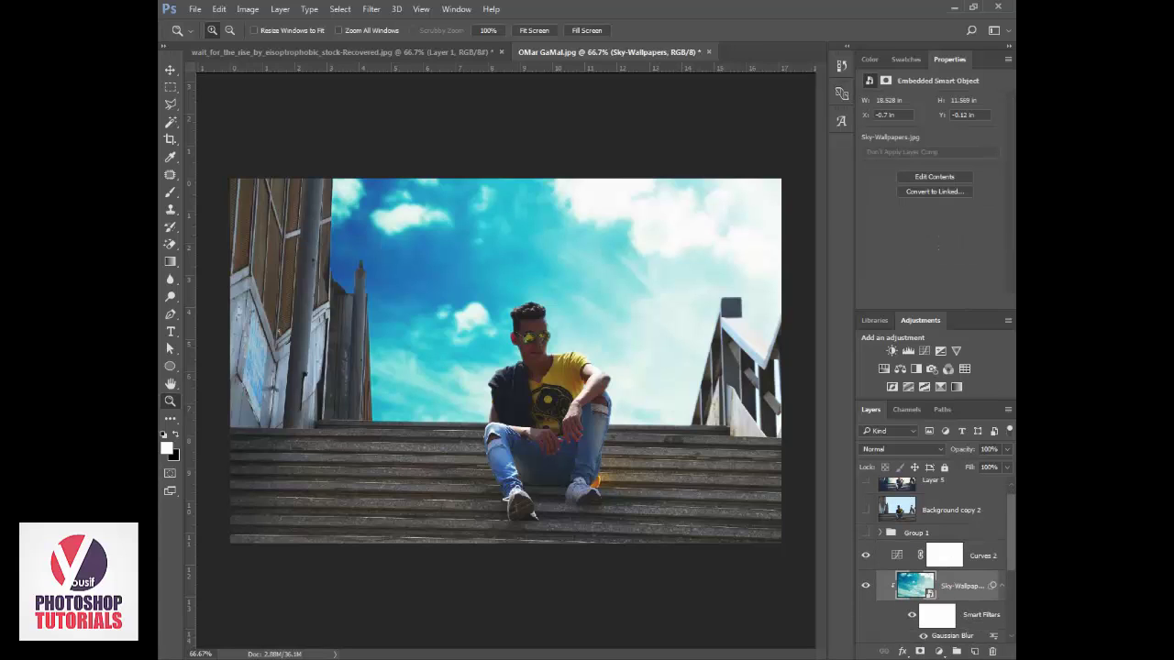
click(975, 651)
click(220, 8)
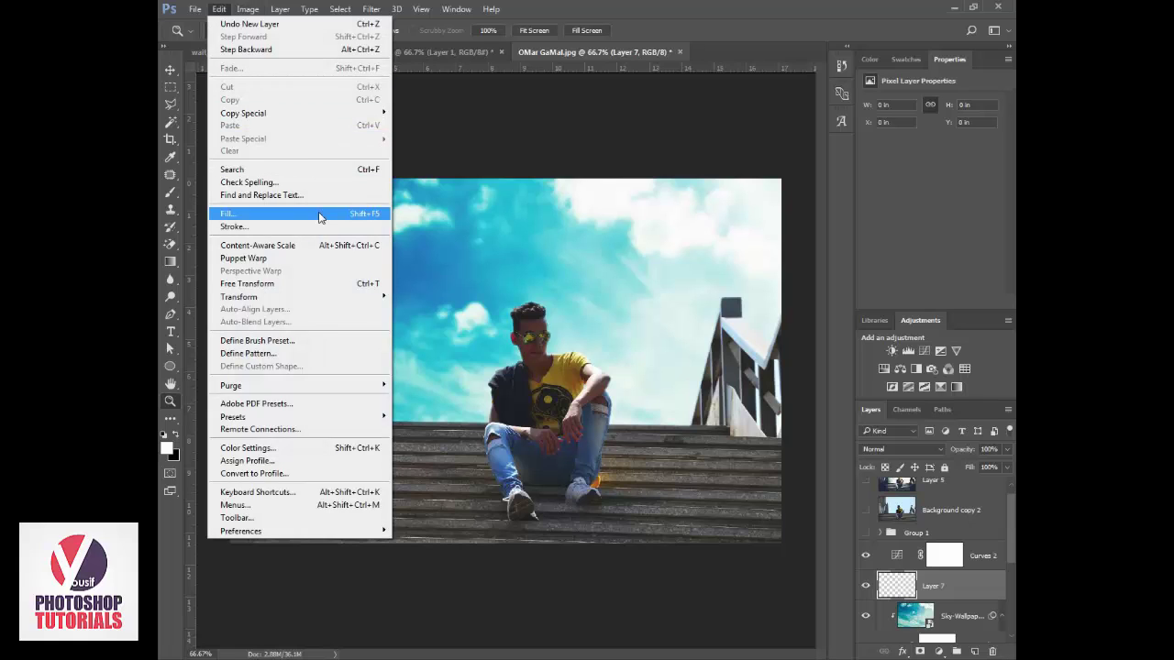
click(227, 9)
click(226, 10)
click(324, 214)
click(608, 192)
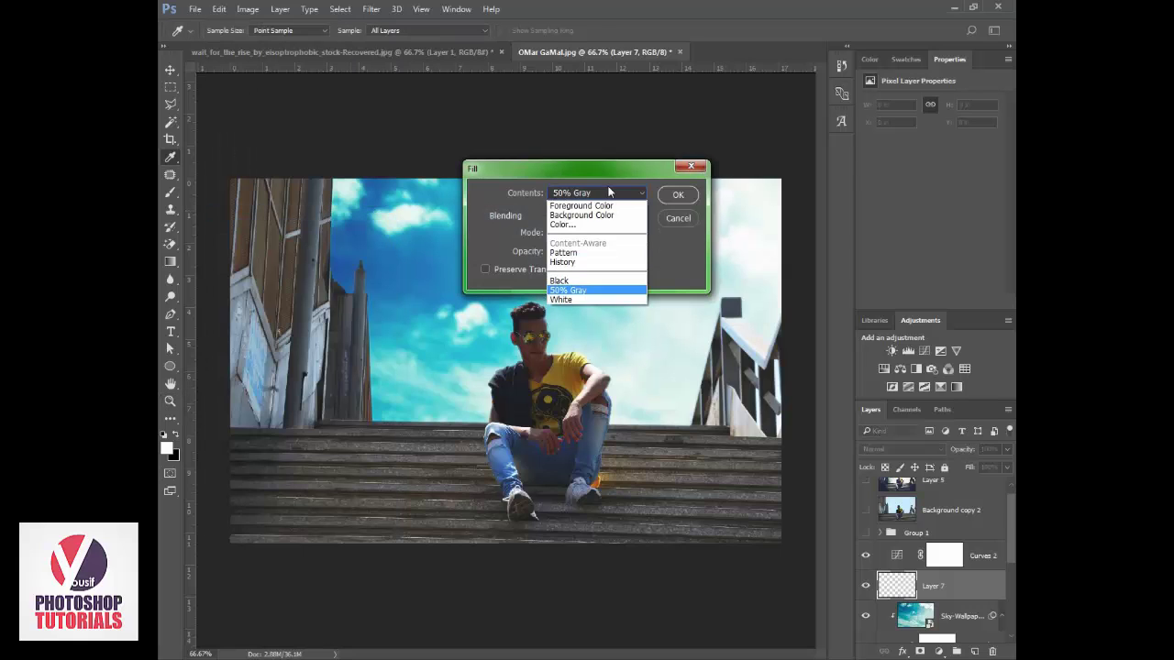
click(598, 291)
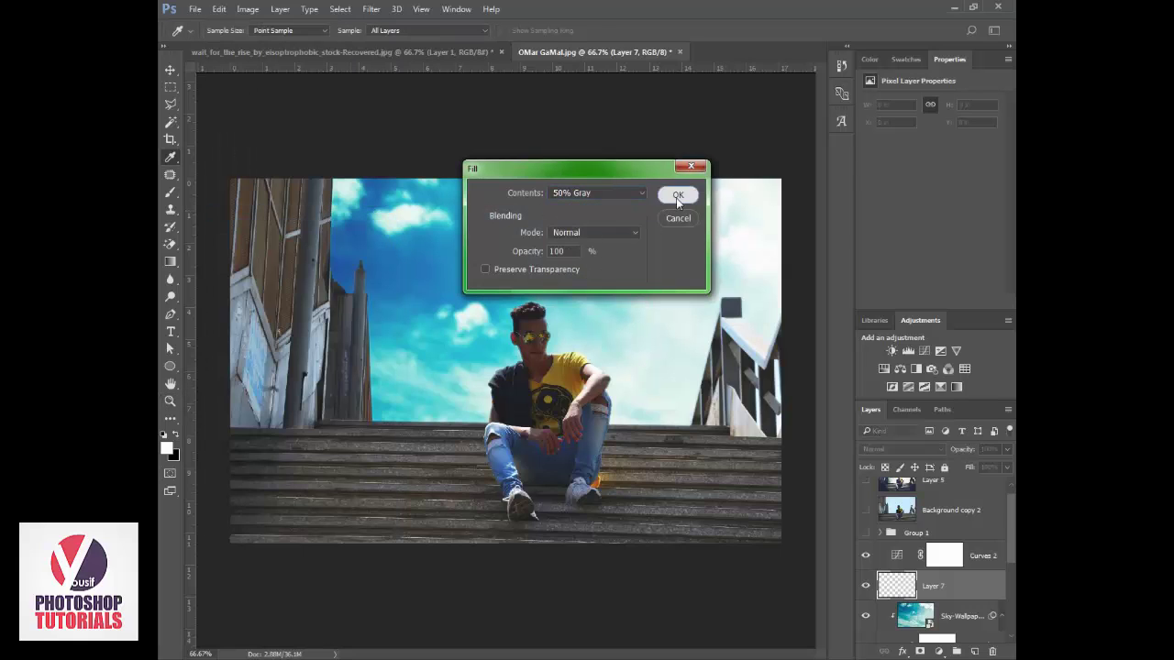
click(677, 195)
- Set the gray-filled layer's blend mode to Overlay
key(z)
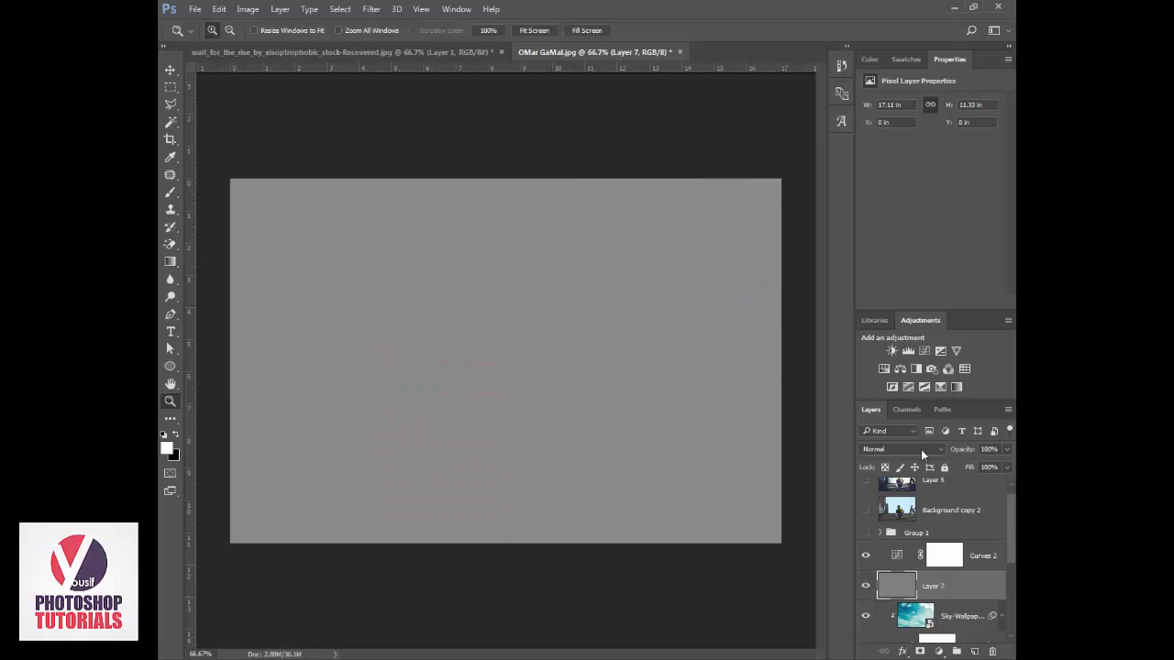
click(921, 449)
click(896, 309)
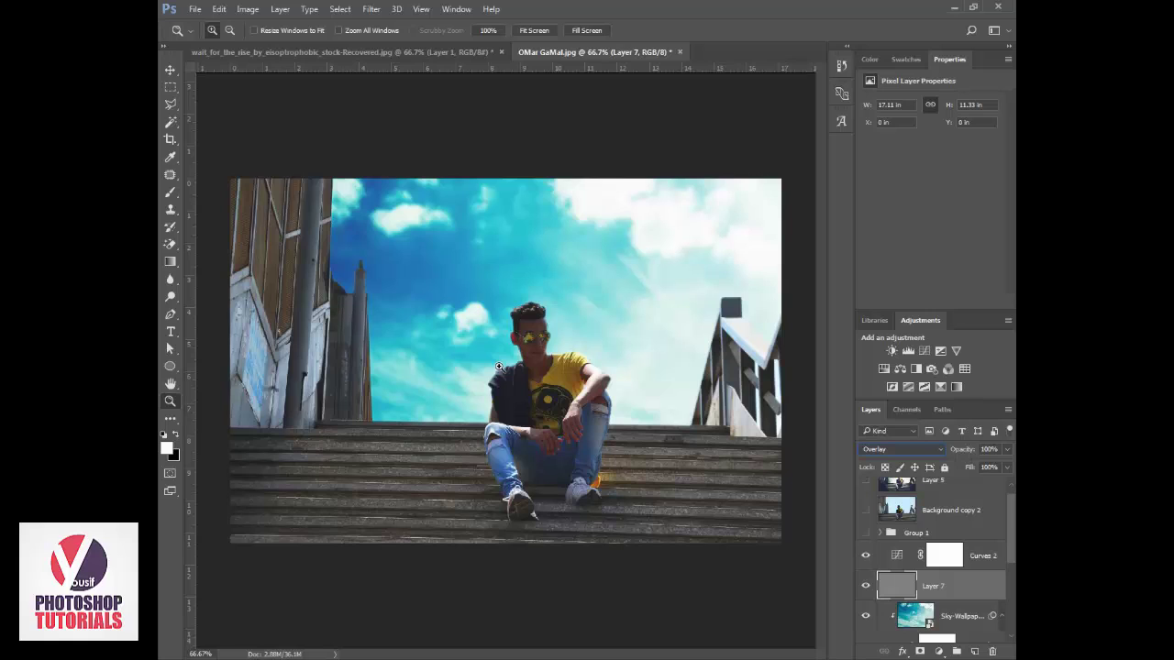
- Try painting the photo on the gray layer with white and with black using a size 900 brush, undoing each attempt
alt+click(397, 376)
key(b)
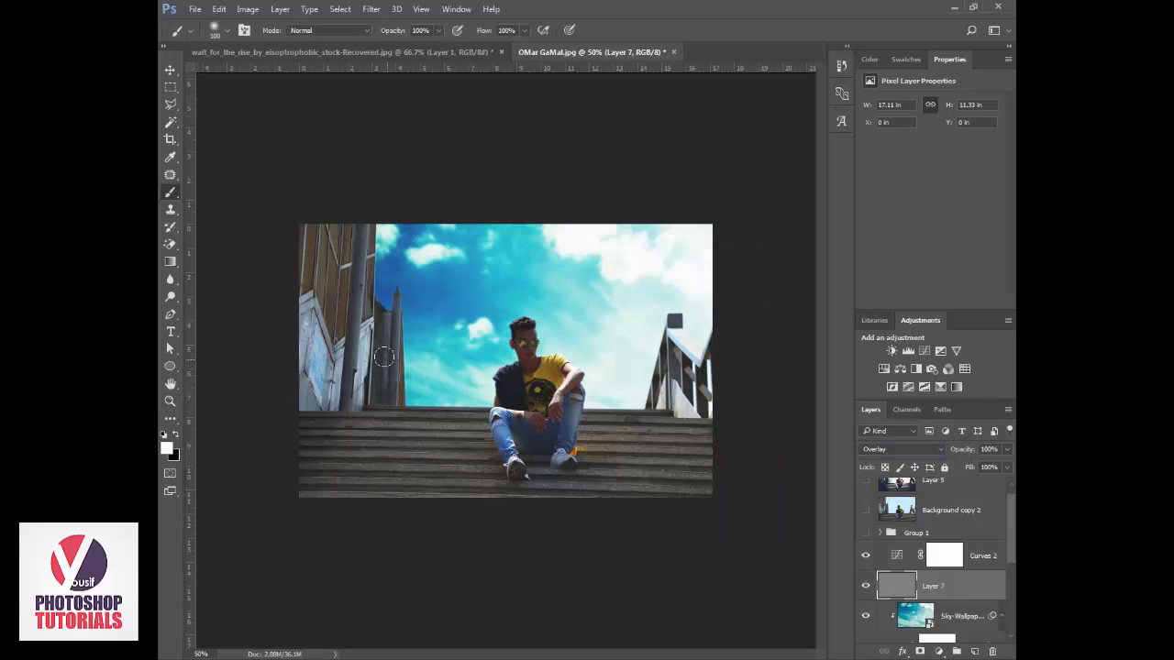
key(bracketright)
drag(589, 412, 761, 523)
key(ctrl+z)
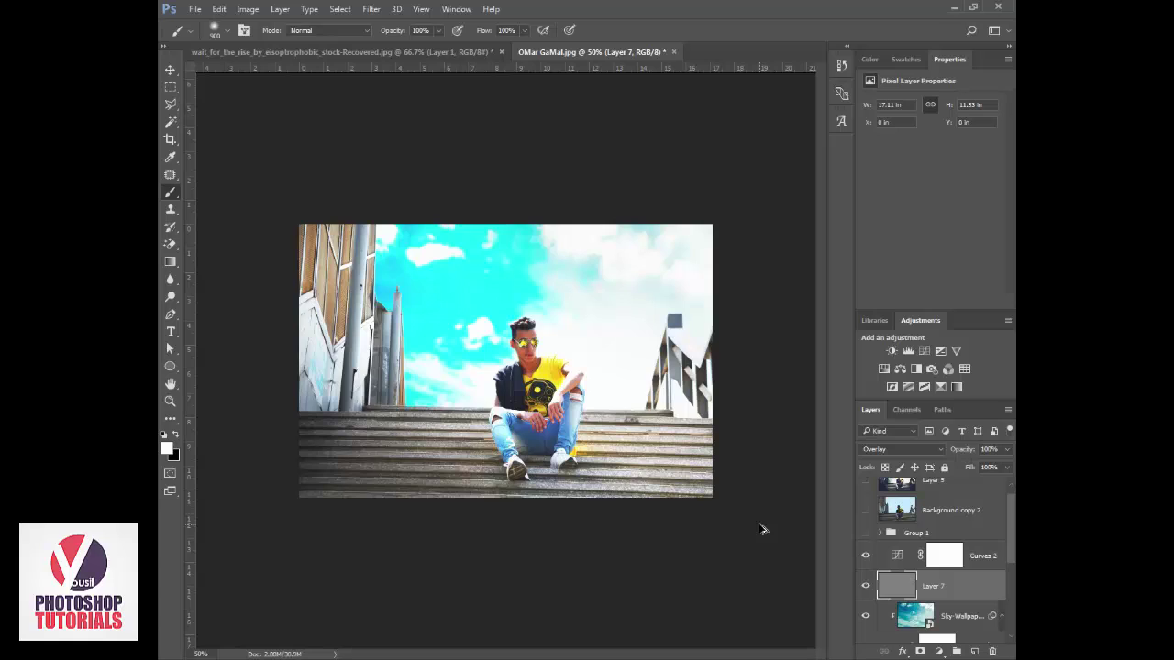
key(x)
mouse_move(757, 527)
mouse_down()
mouse_move(692, 502)
mouse_move(384, 242)
mouse_move(227, 172)
mouse_move(228, 137)
mouse_up()
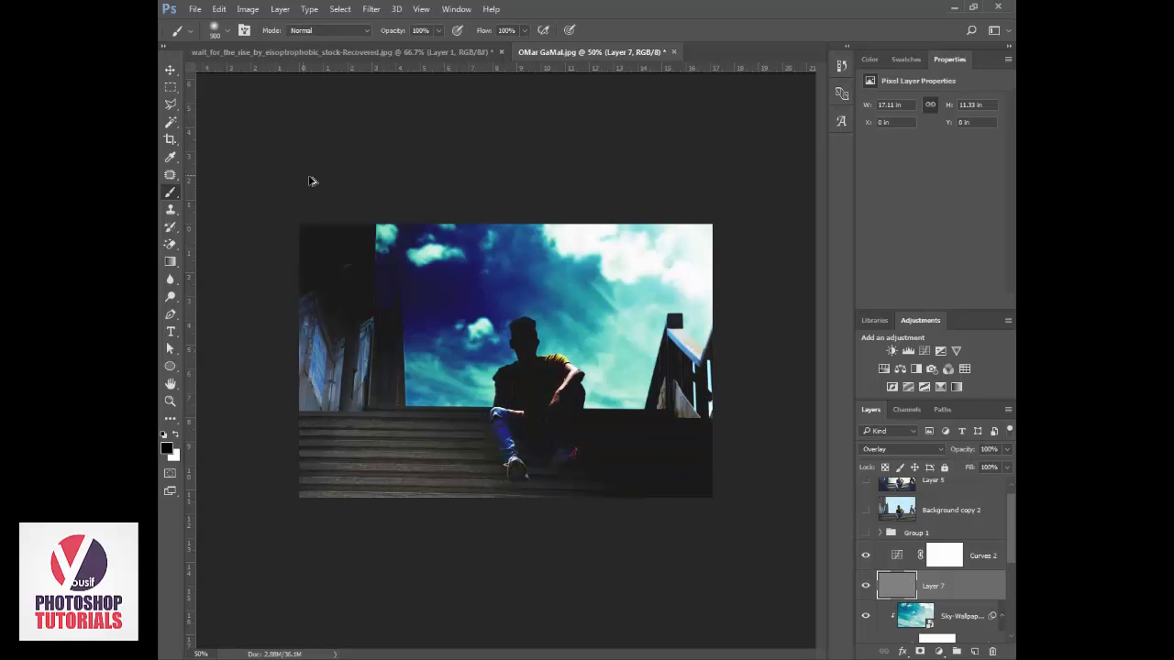
key(ctrl+z)
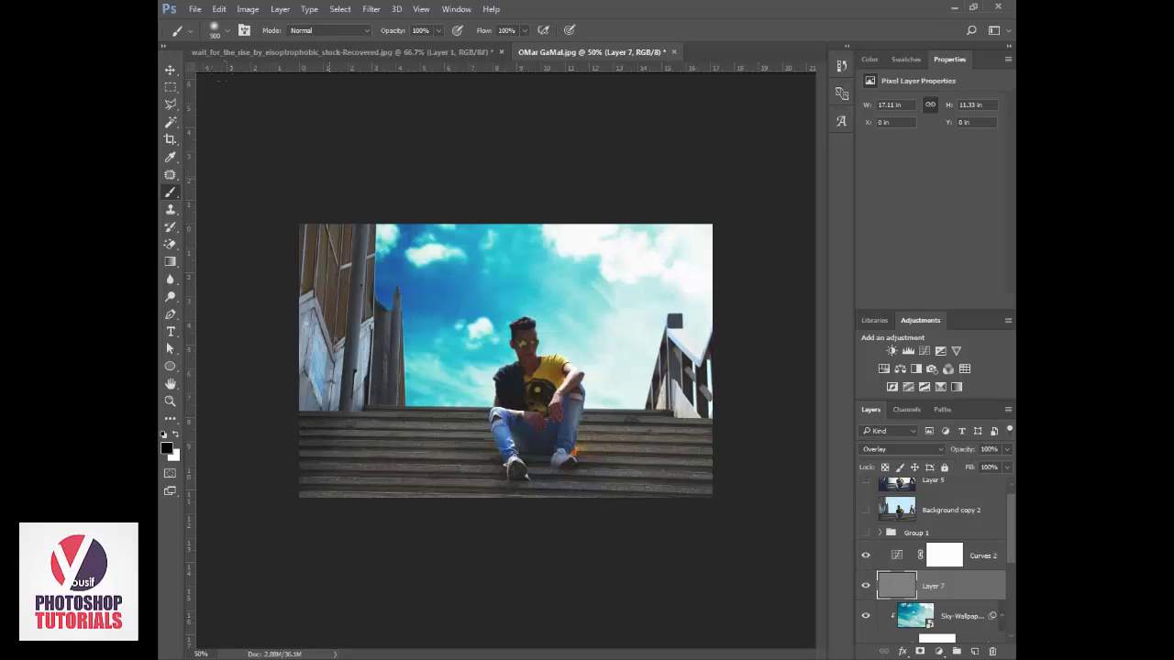
- Set the foreground color to the dark gray 1e1e1e
click(166, 448)
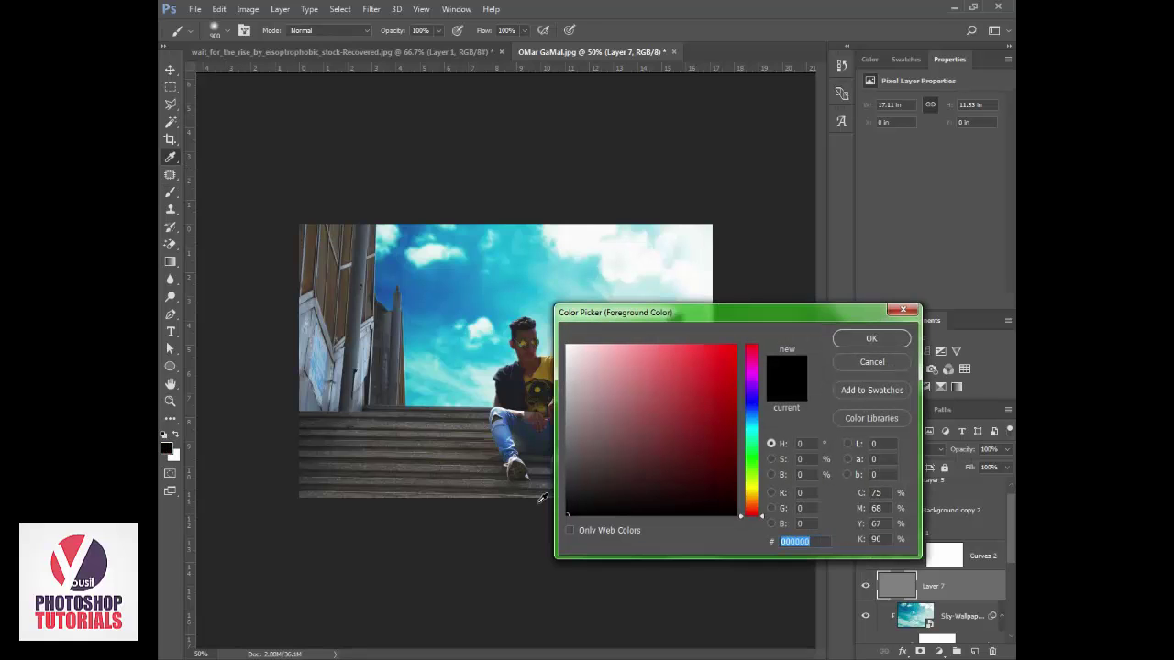
drag(567, 506, 555, 495)
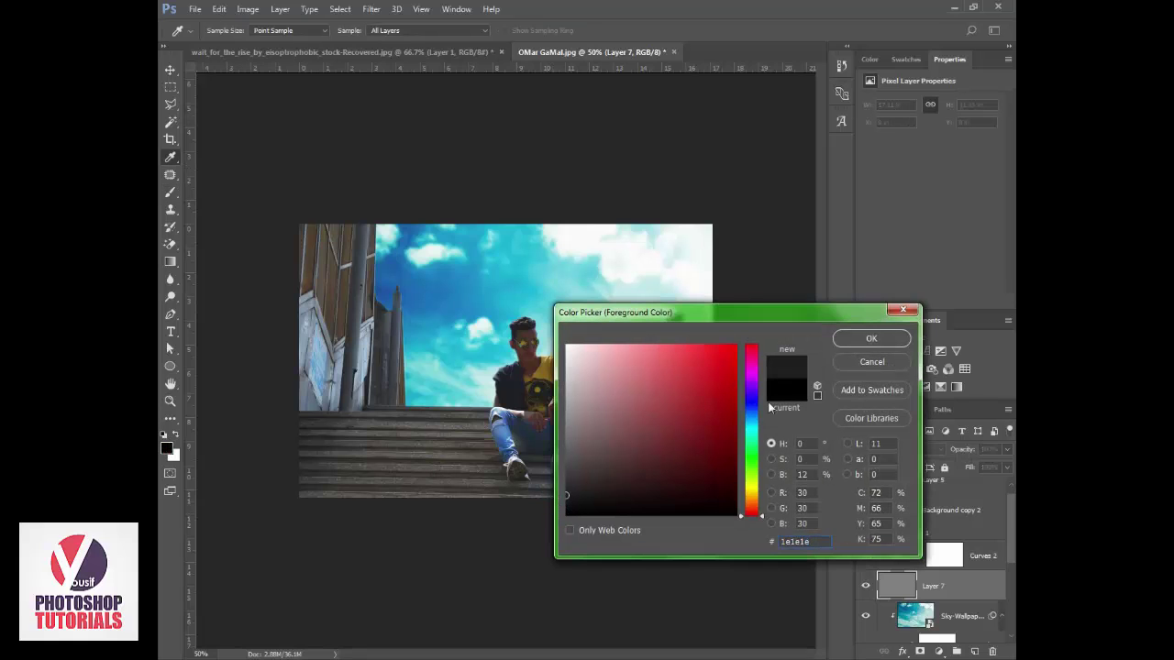
click(876, 340)
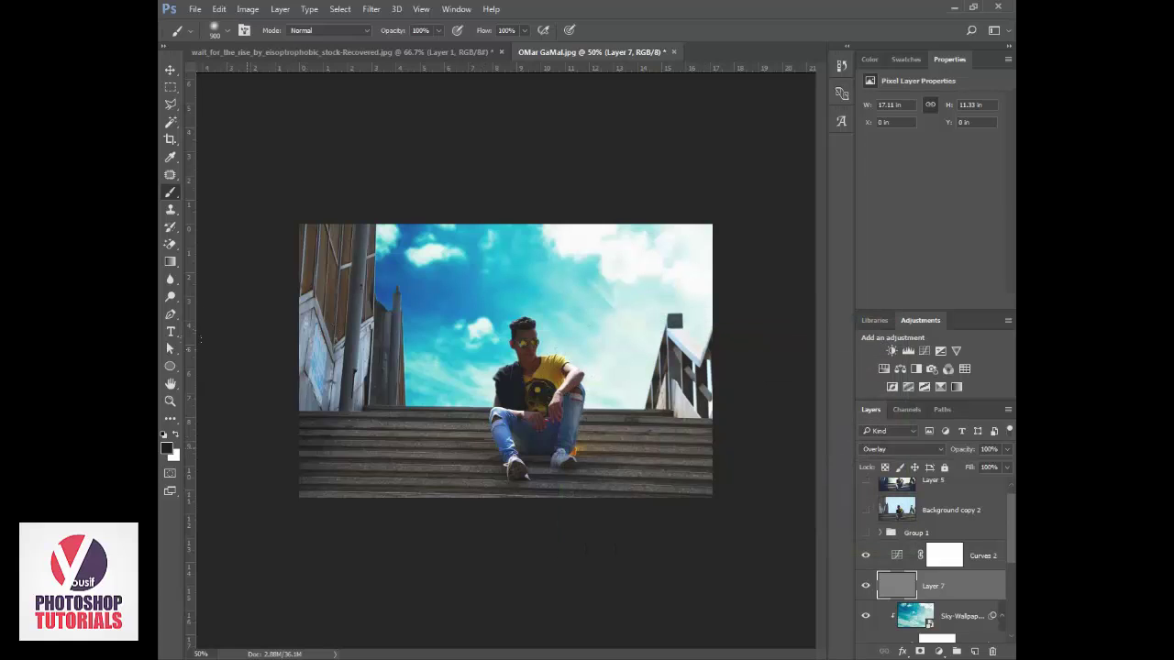
- Try a white brush dab over the man on the gray layer at 100% opacity and undo it
key(x)
click(534, 374)
key(ctrl+plus)
key(ctrl+plus)
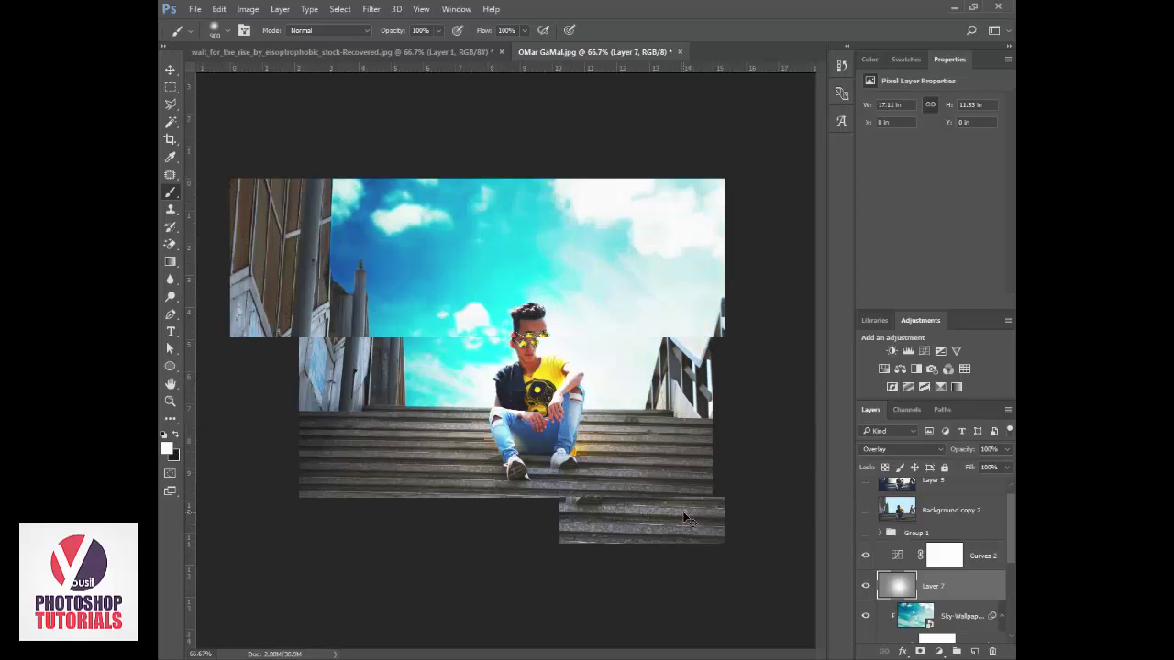
key(ctrl+z)
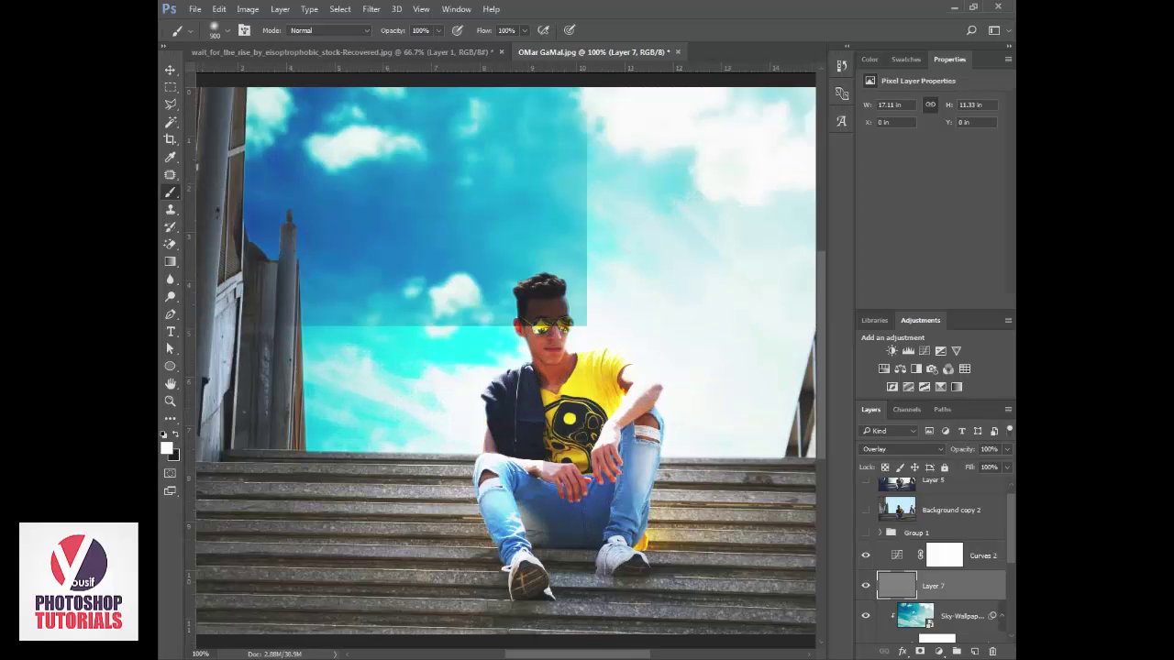
- Paint white dabs on the gray layer over the man and the sky around him with the brush at 80% opacity
drag(389, 30, 379, 33)
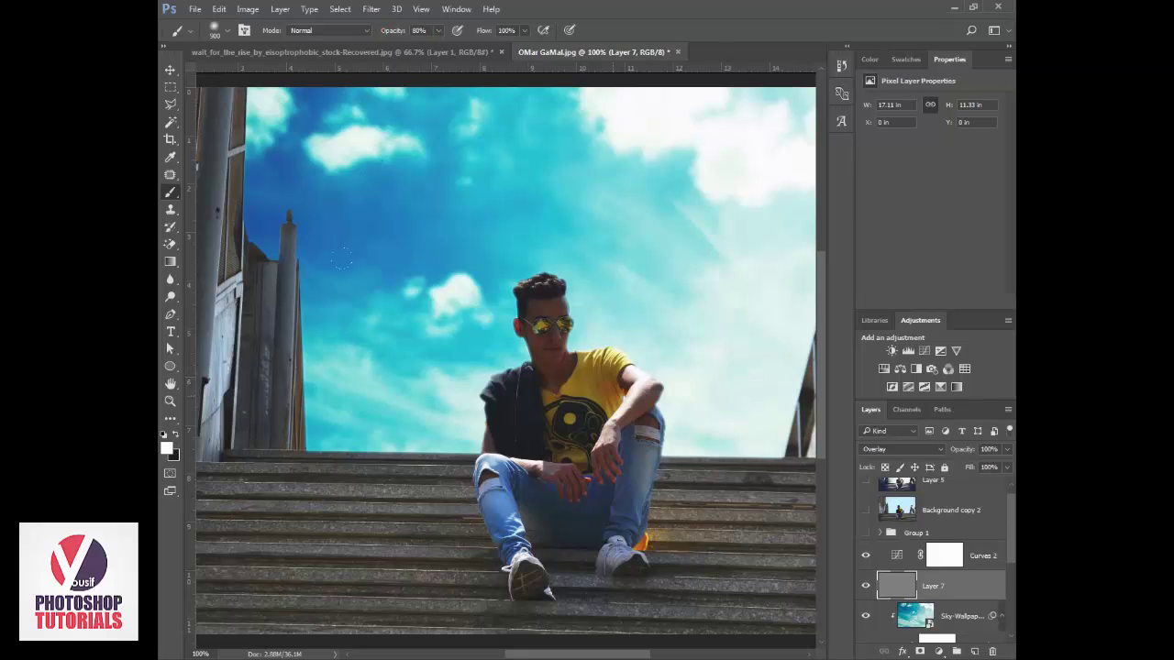
key(ctrl+minus)
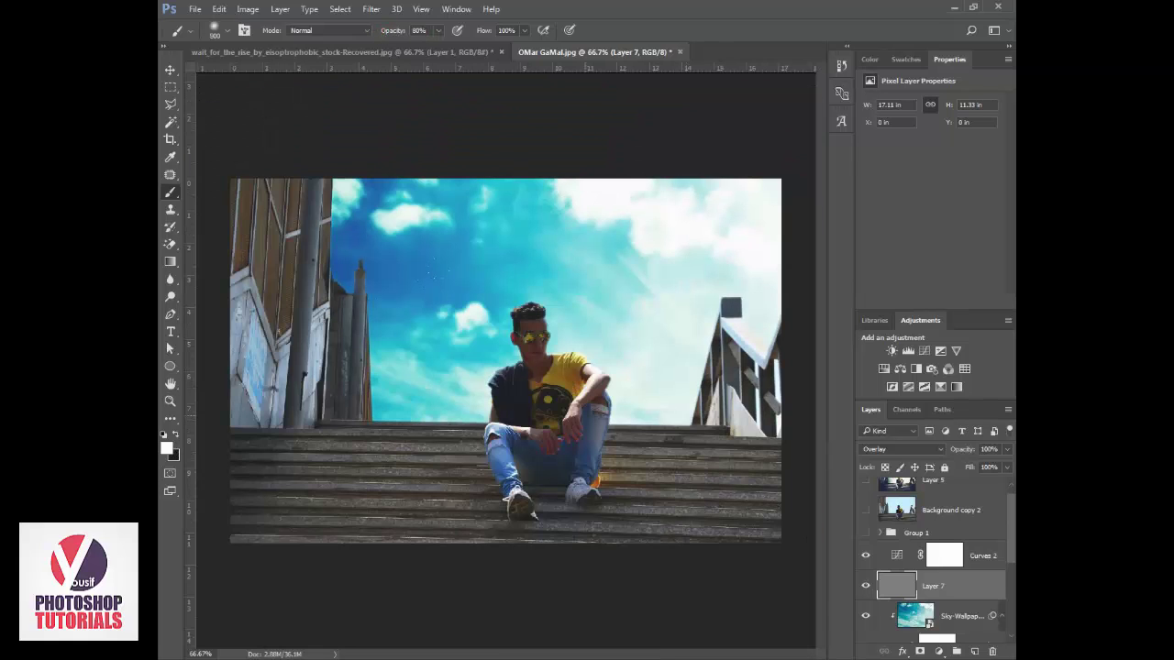
click(594, 365)
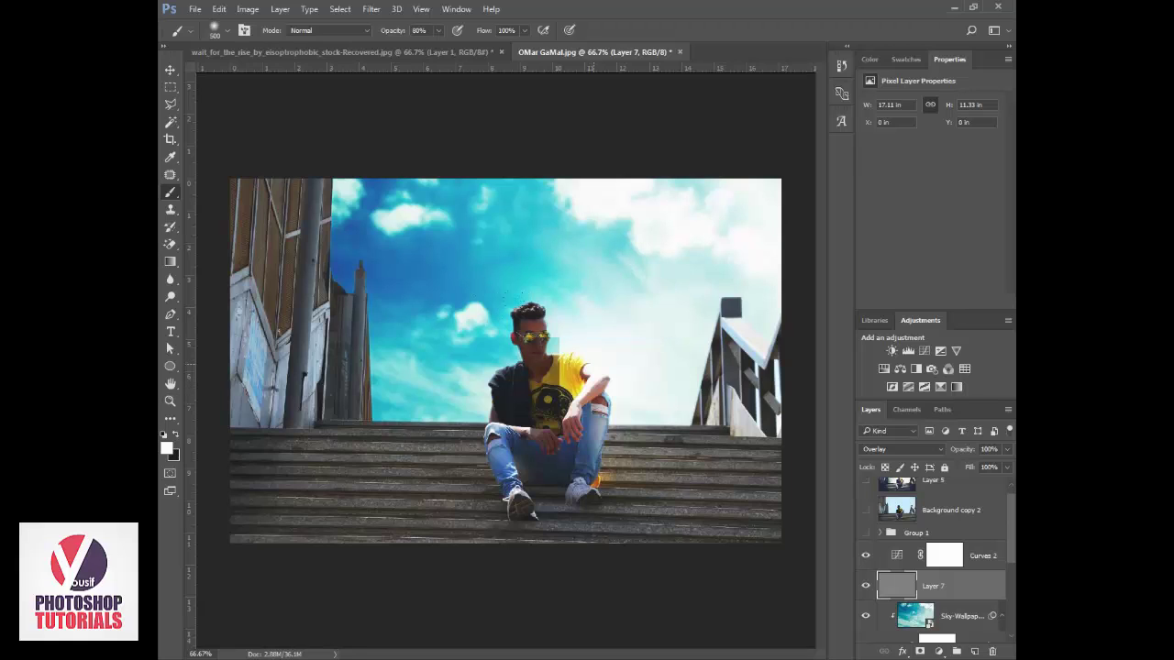
click(519, 394)
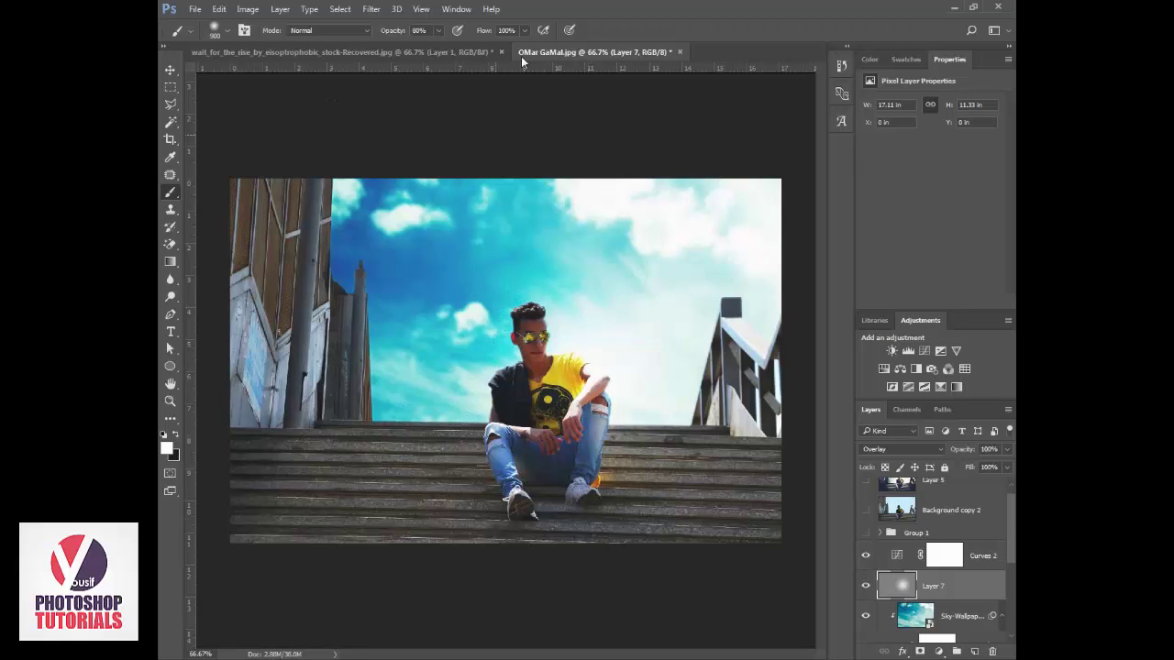
click(507, 101)
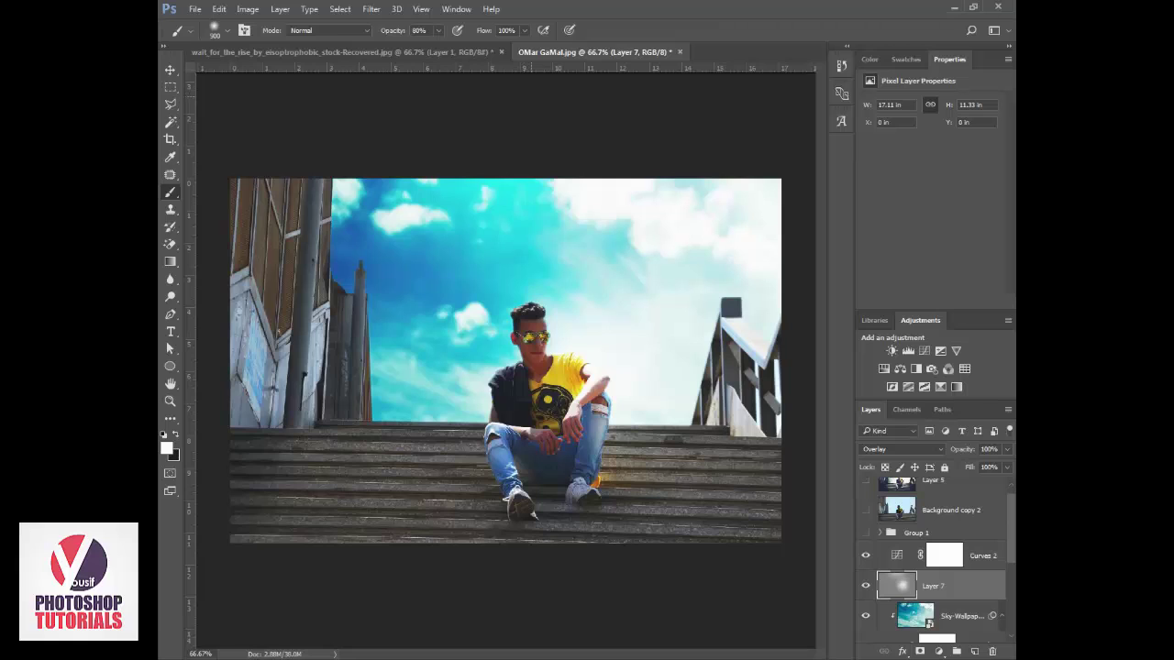
- Darken the wooden building and the staircase on the gray layer with a size 1100 dark gray brush at 80% opacity
key(ctrl+minus)
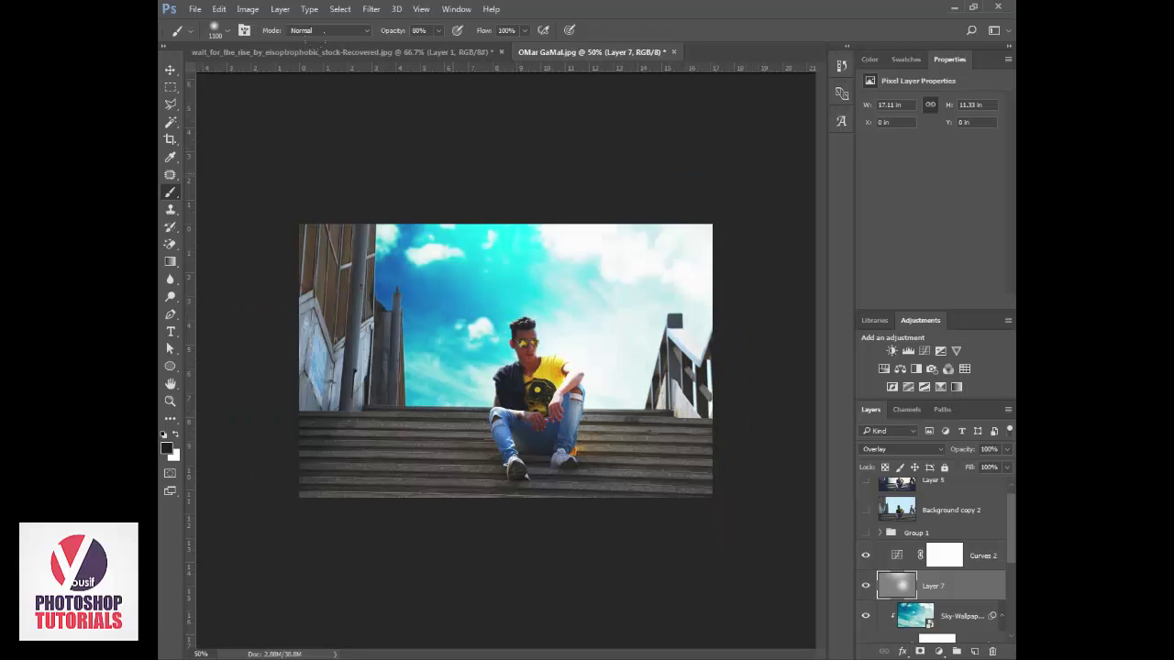
click(367, 293)
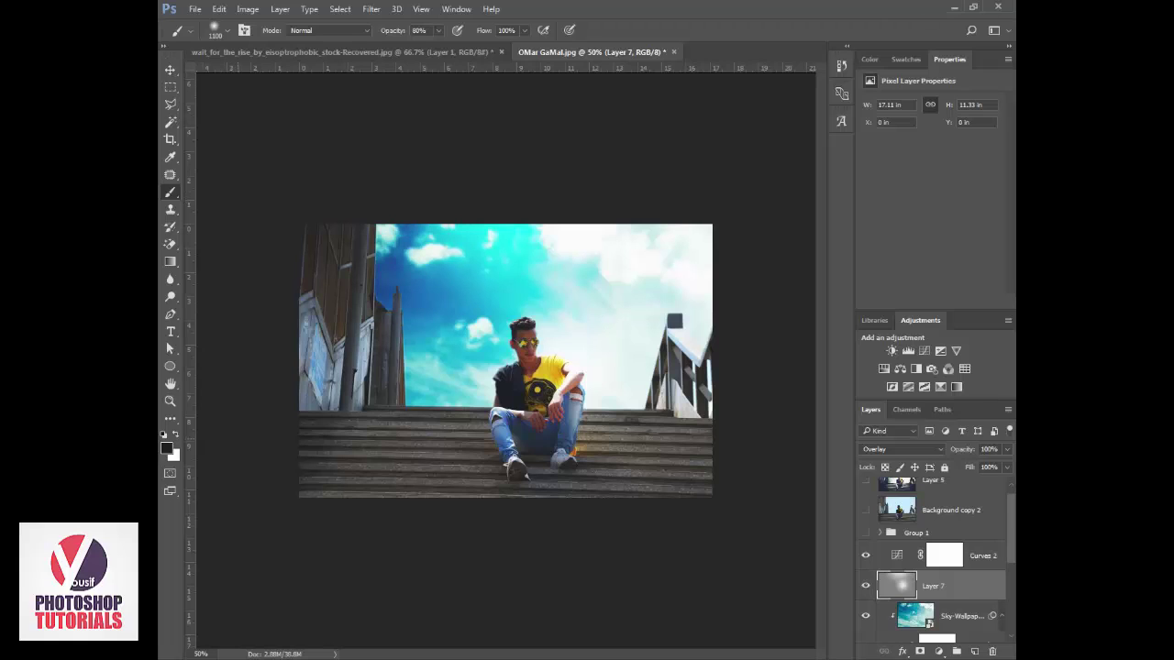
click(348, 413)
click(406, 468)
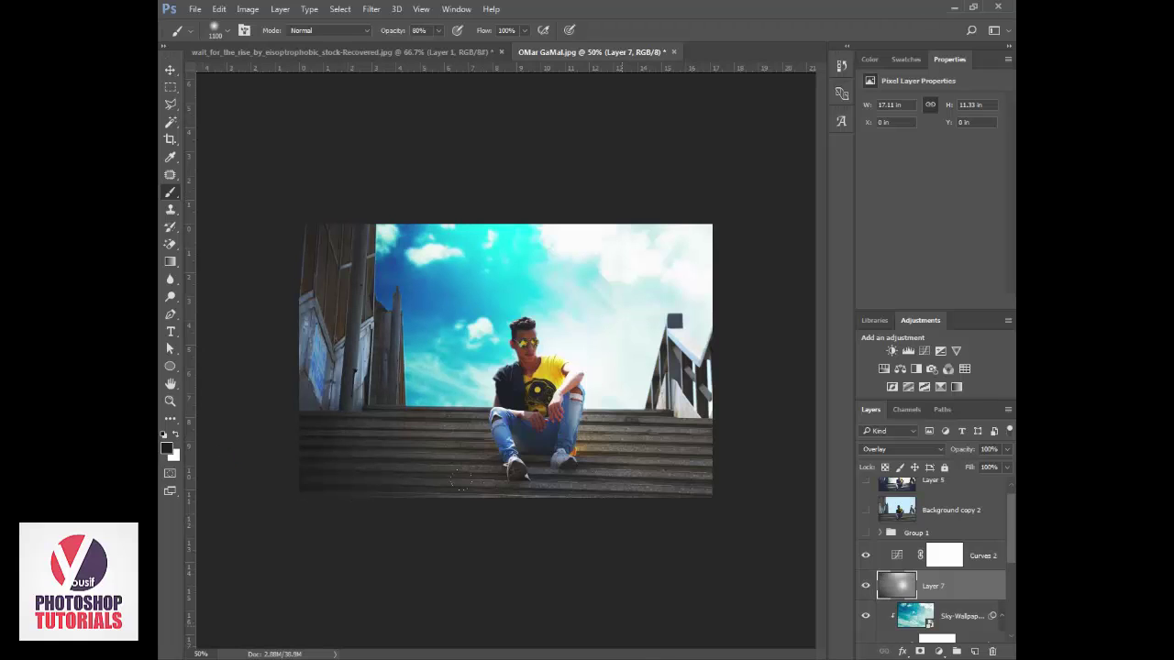
drag(639, 458, 697, 477)
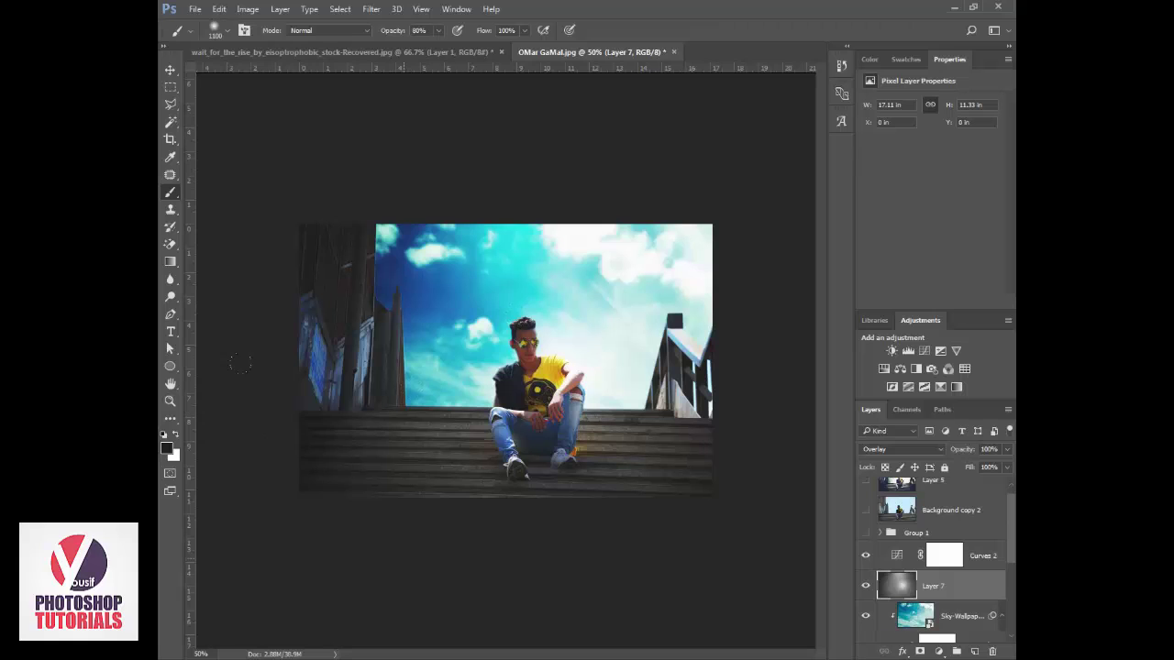
- Brighten the areas on both sides of the seated man on the gray layer with a size 700 white brush at 53% opacity
key(x)
key(bracketright)
key(bracketright)
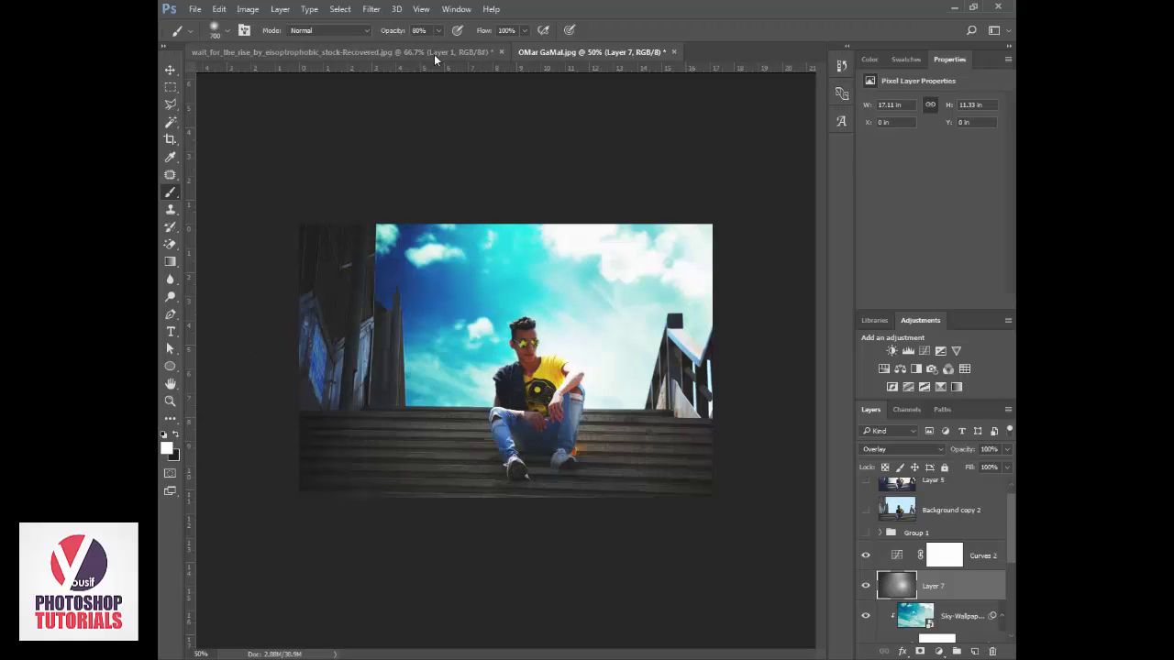
key(5)
key(3)
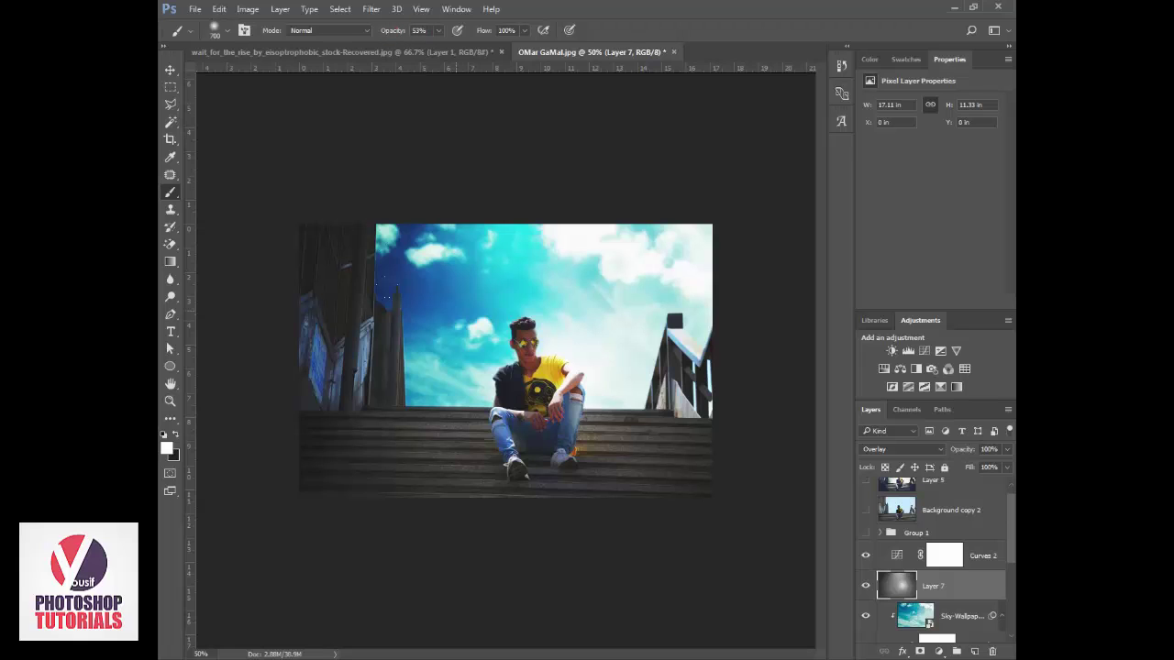
click(455, 403)
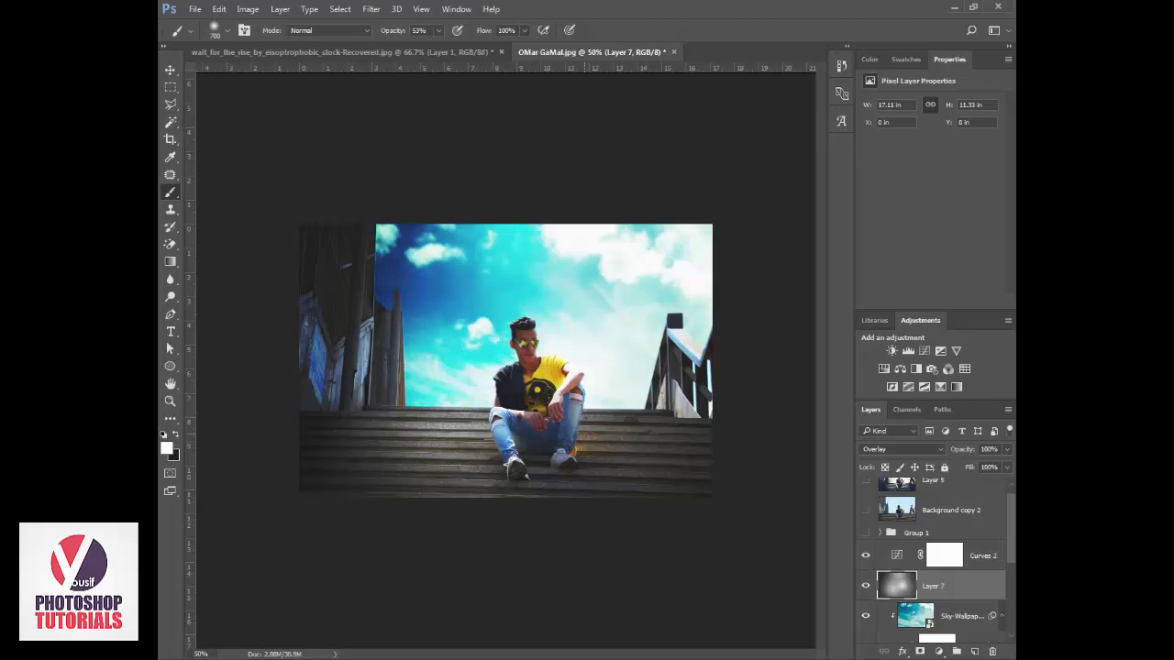
click(585, 423)
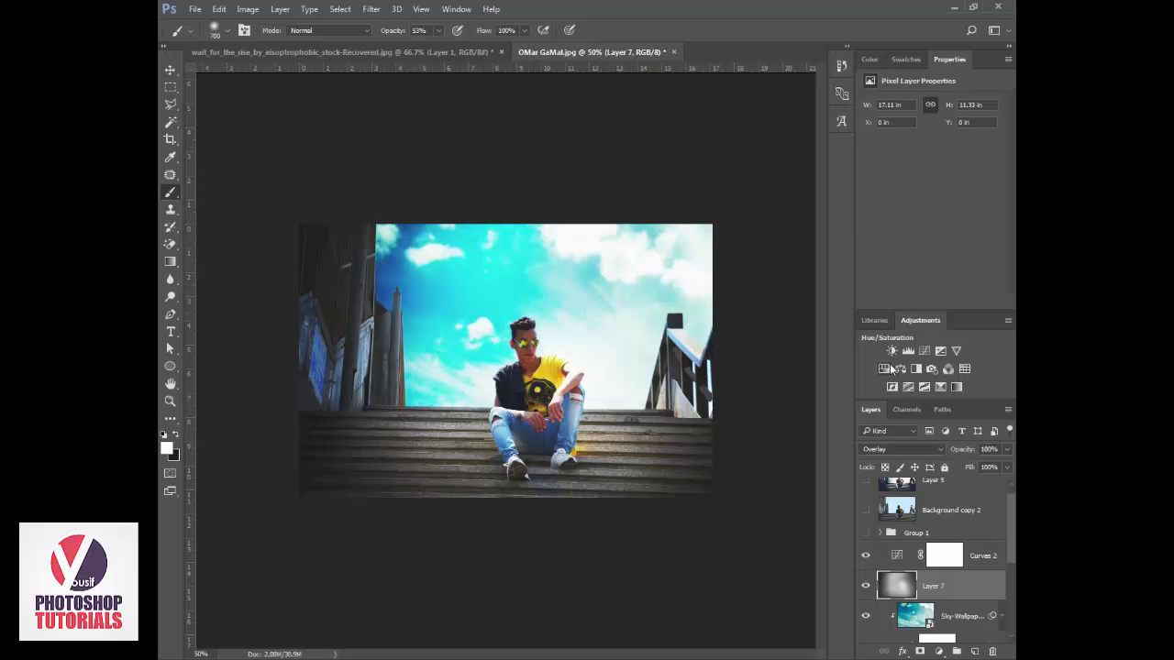
- Add a Color Lookup adjustment with the FoggyNight.3DL file and place it below Curves 2
key(ctrl+0)
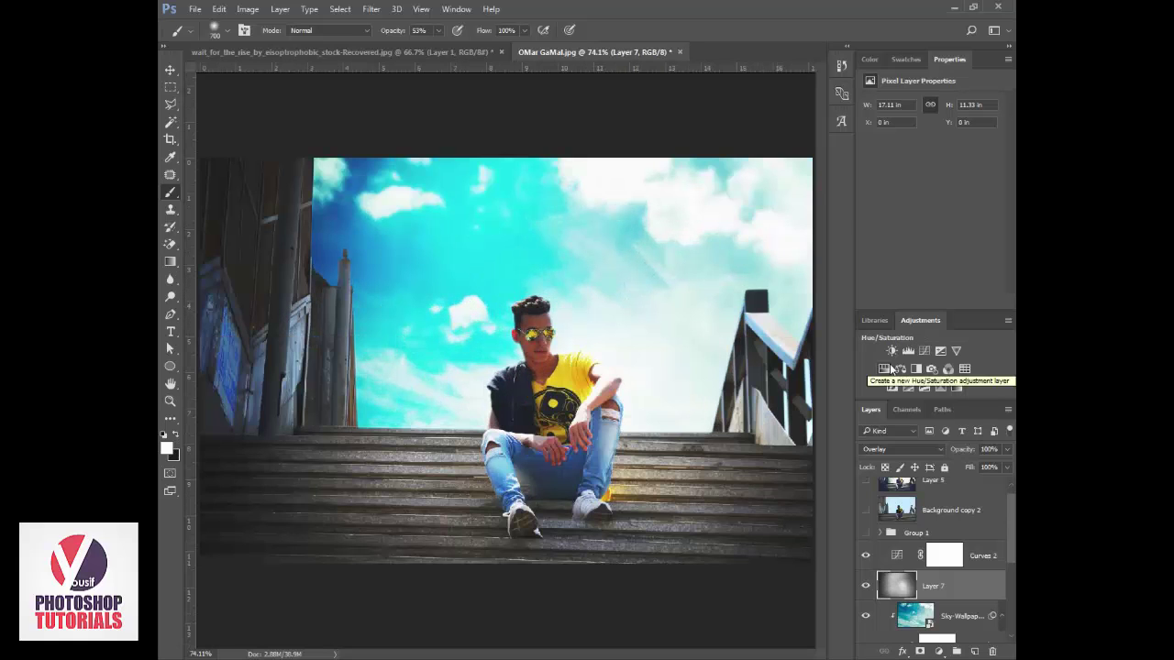
click(945, 555)
key(x)
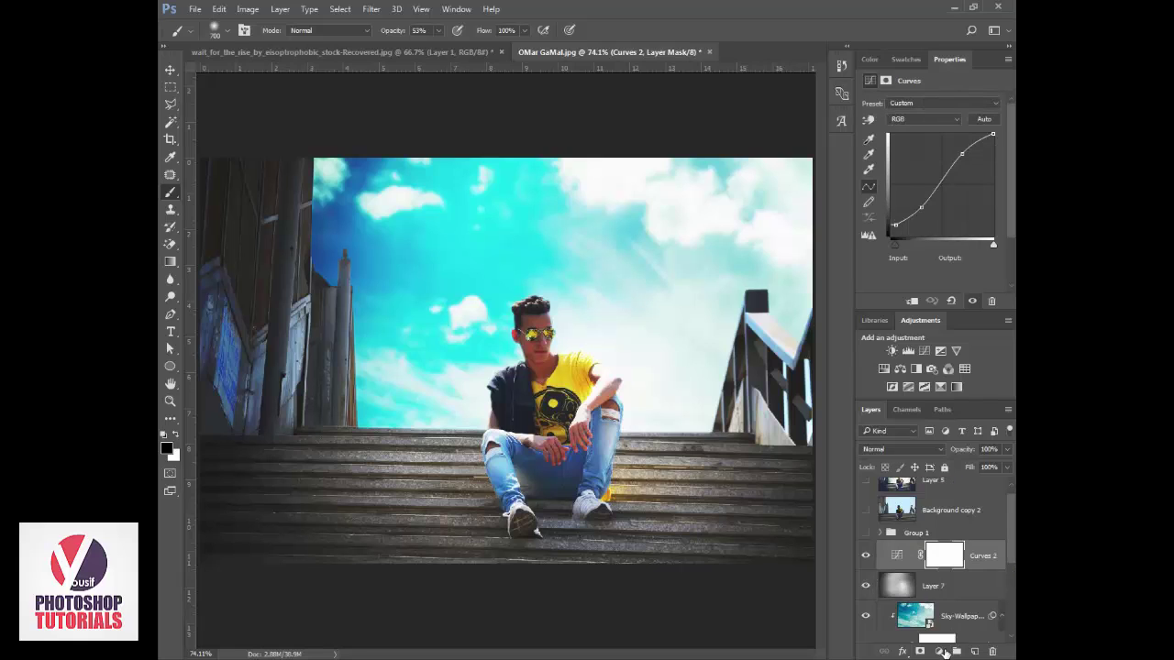
click(943, 651)
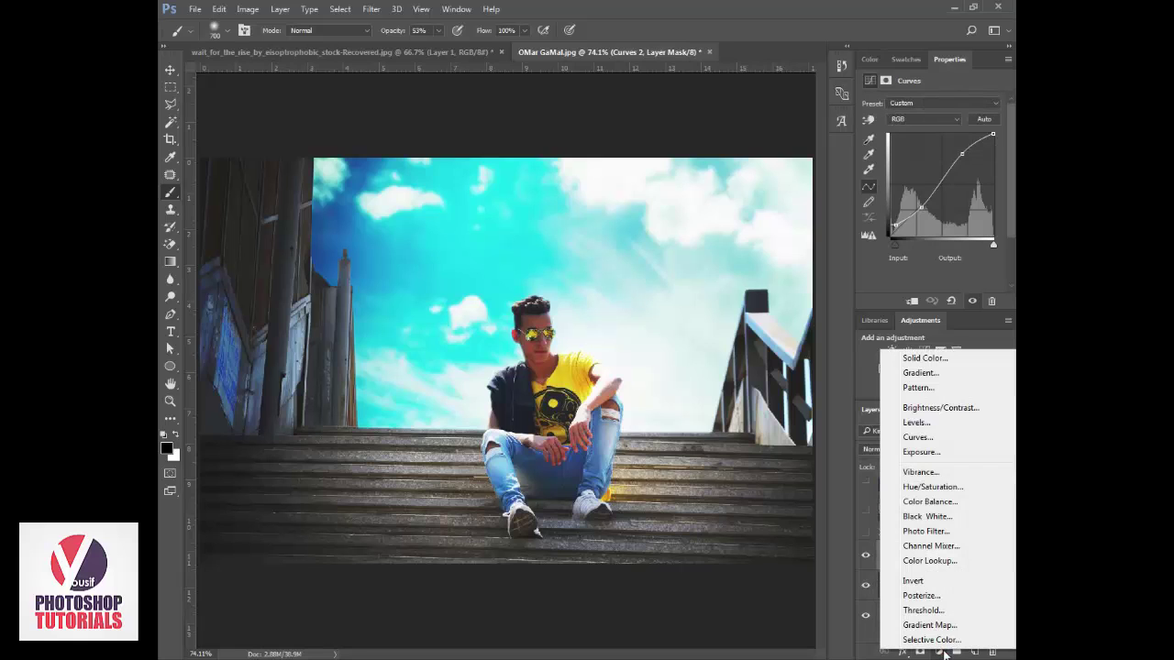
click(938, 559)
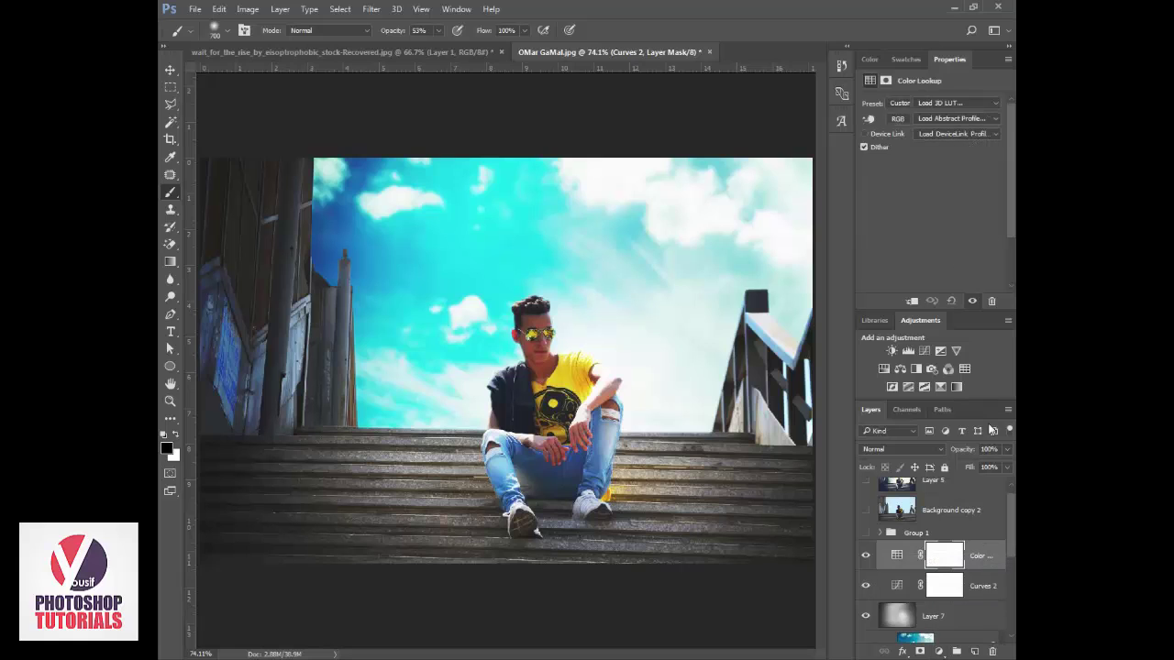
click(944, 105)
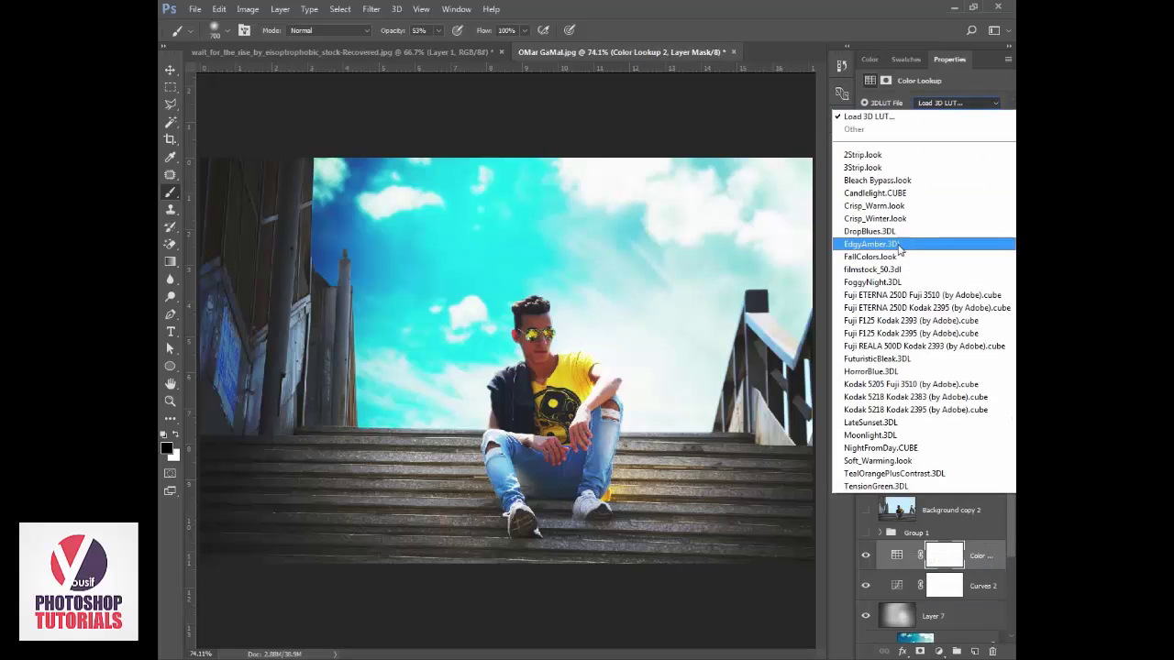
click(873, 284)
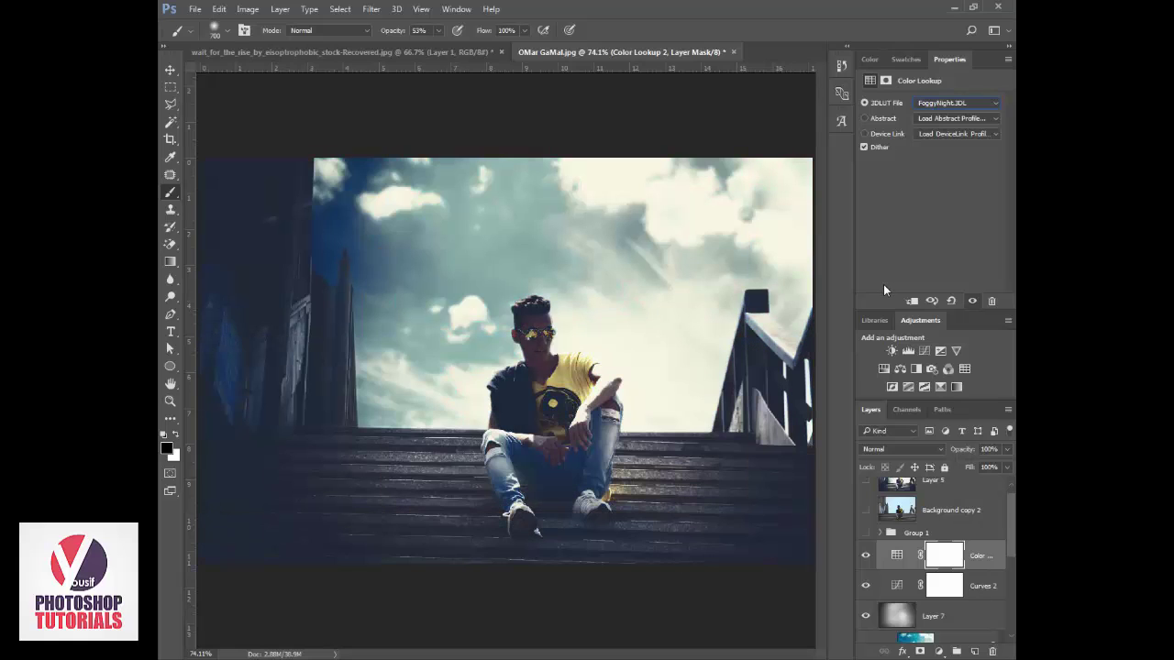
drag(986, 561, 954, 592)
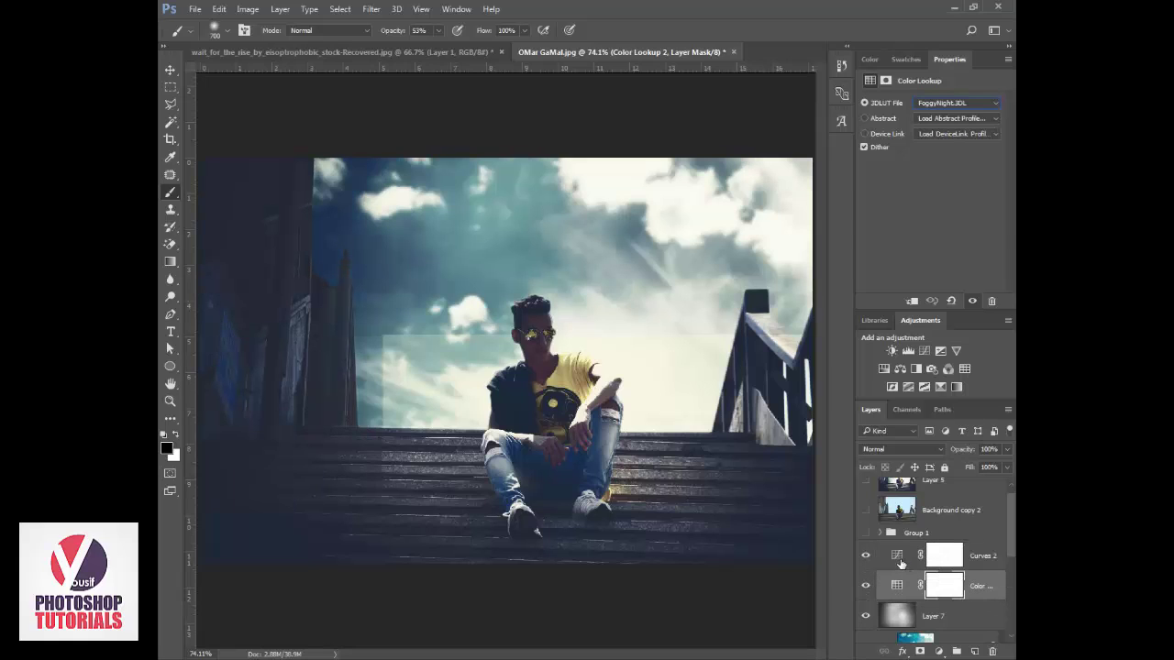
- Compare the image with and without the Curves 2 adjustment
click(899, 558)
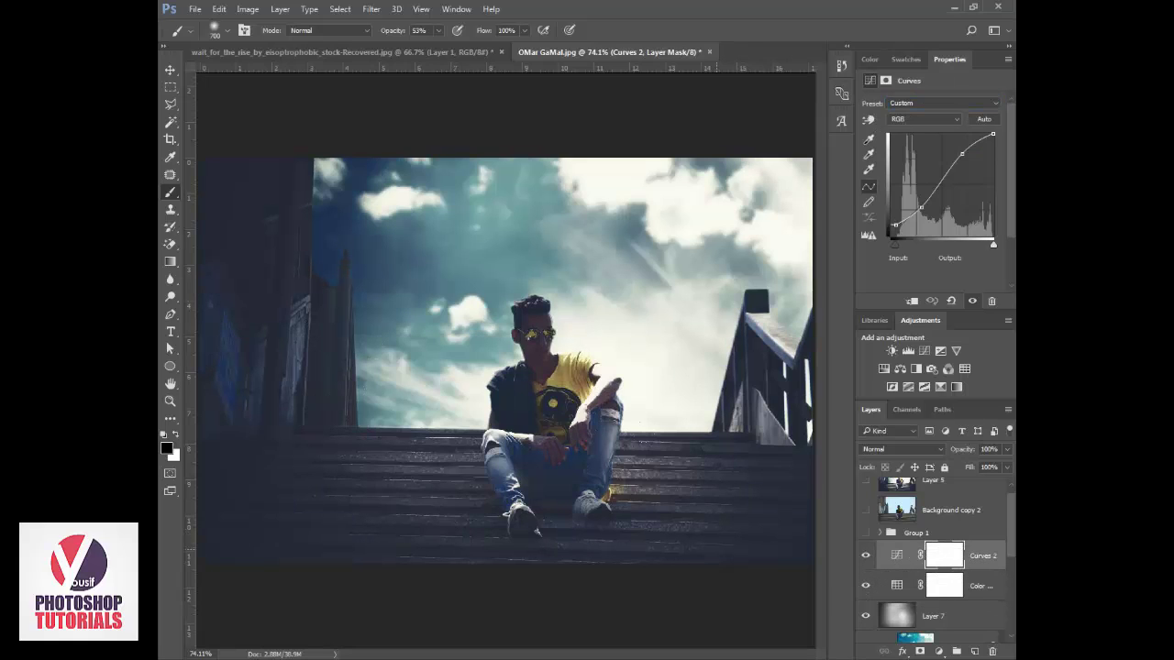
click(864, 555)
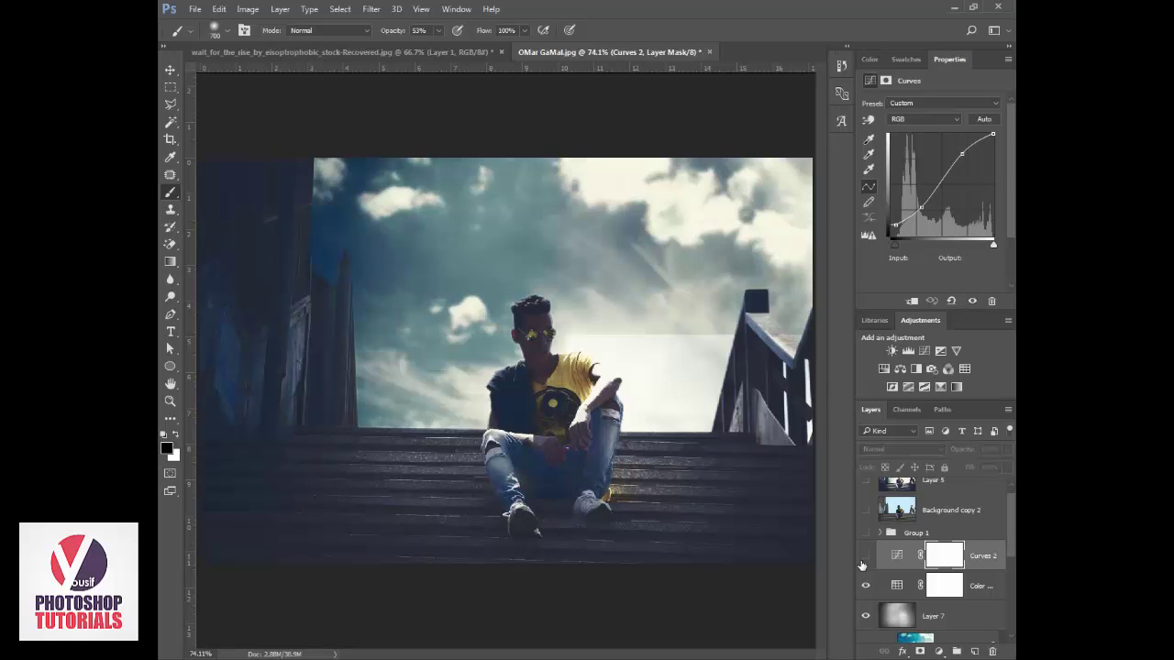
click(864, 557)
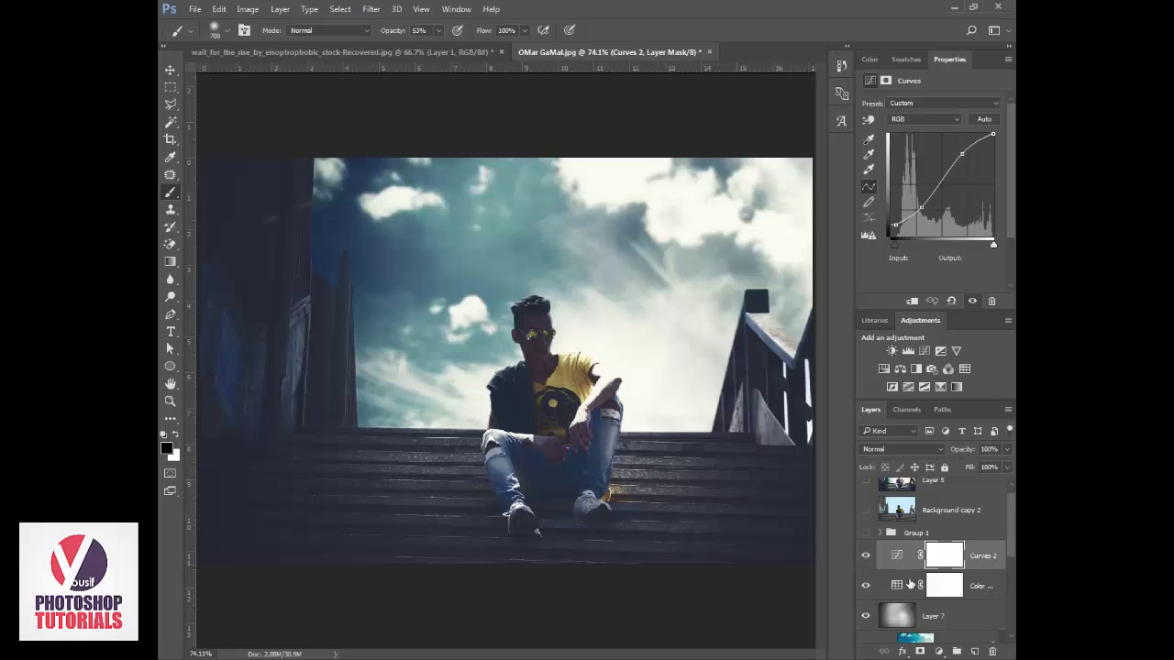
- Add a layer above Background copy 3 and paint white over the man's face and chest with a size 200 brush at 53% opacity
scroll(922, 591, down, 5)
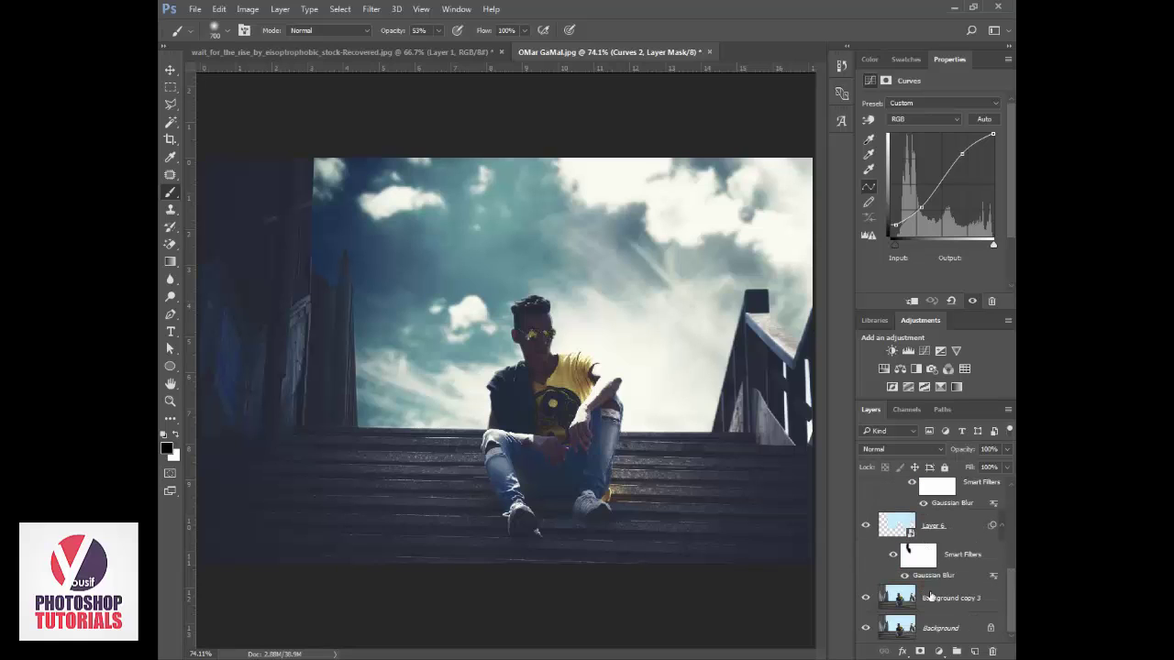
click(975, 651)
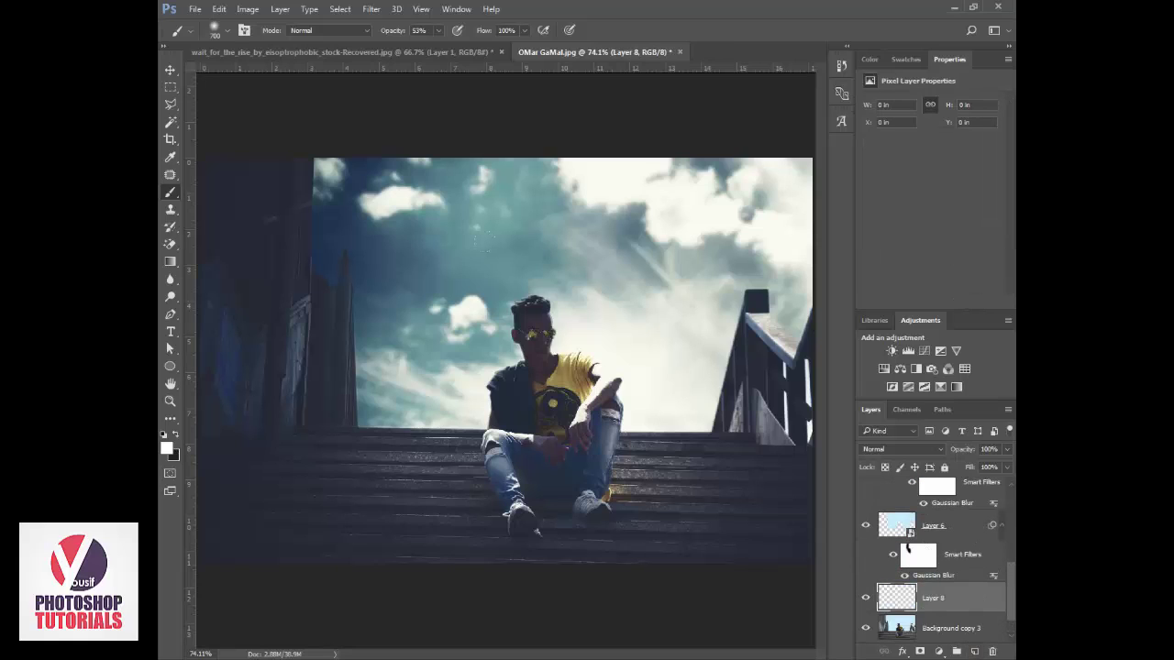
key(z)
click(540, 350)
click(540, 350)
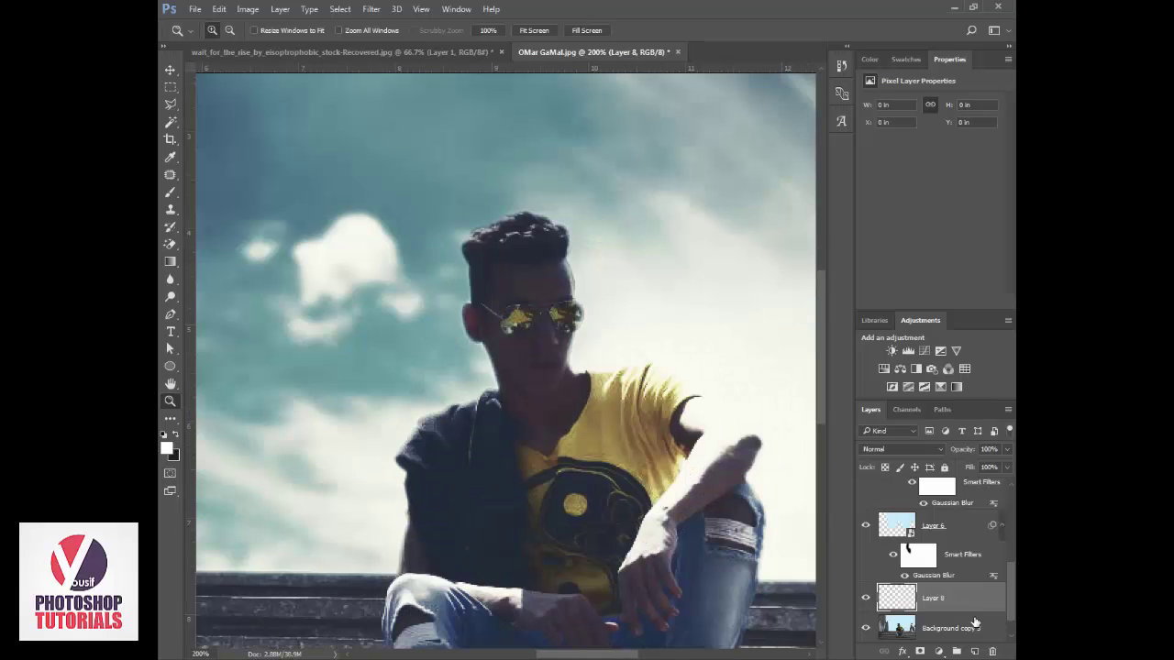
key(b)
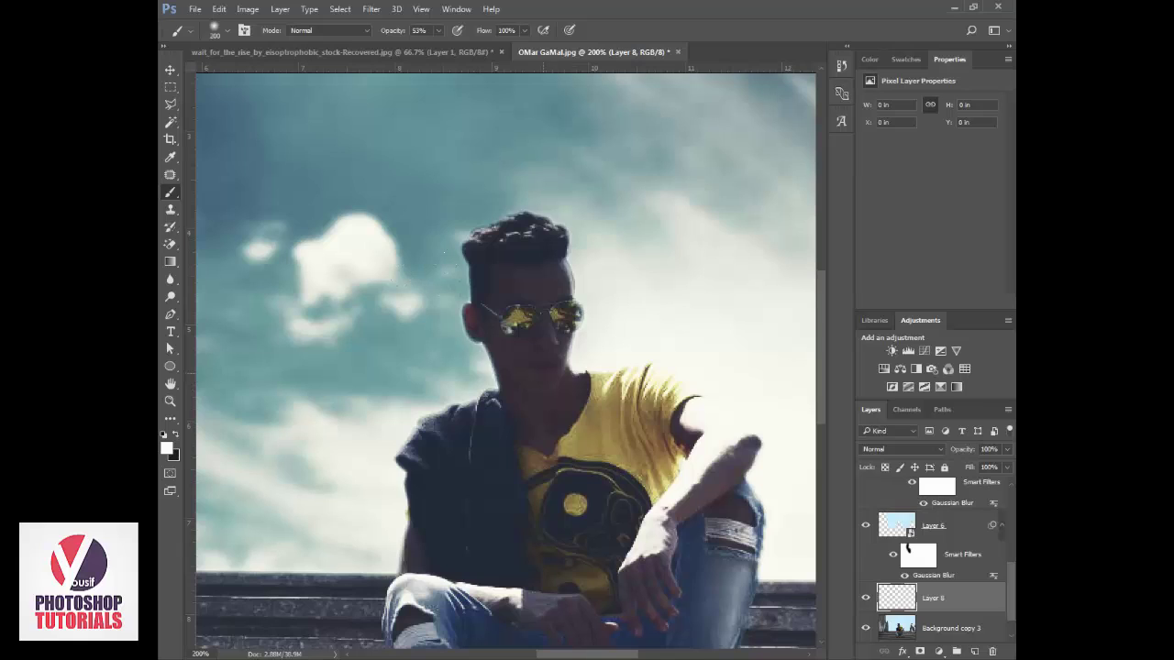
drag(517, 397, 528, 303)
click(565, 510)
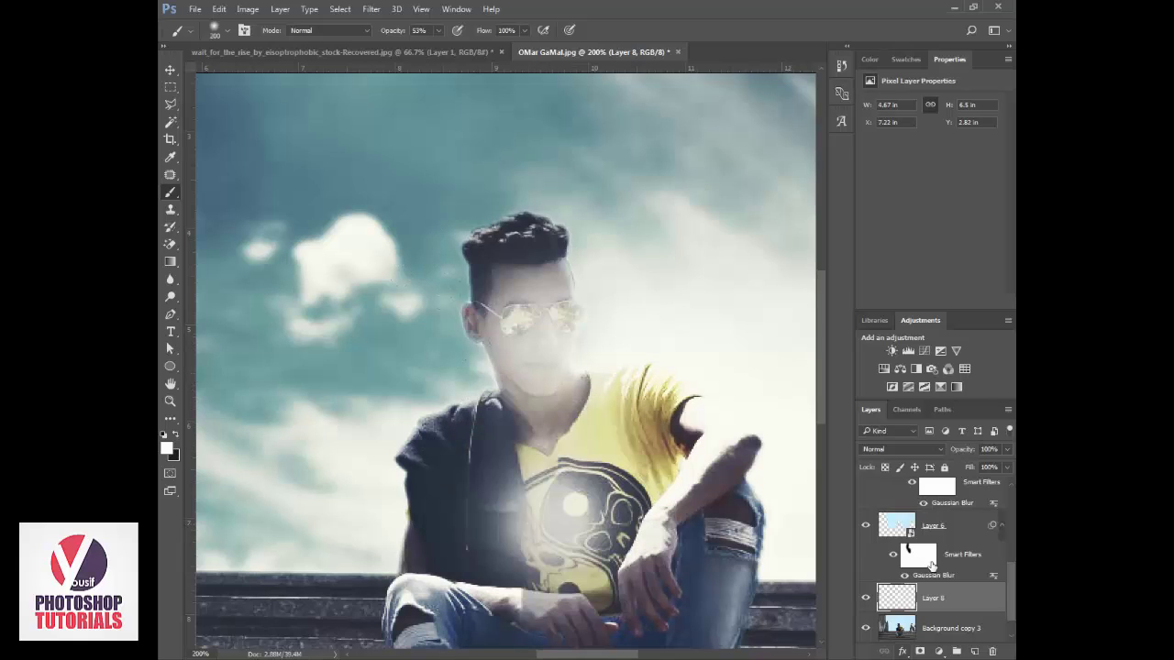
- Set the new layer's blend mode to Overlay and brush more white over the man's face and yellow shirt
click(881, 449)
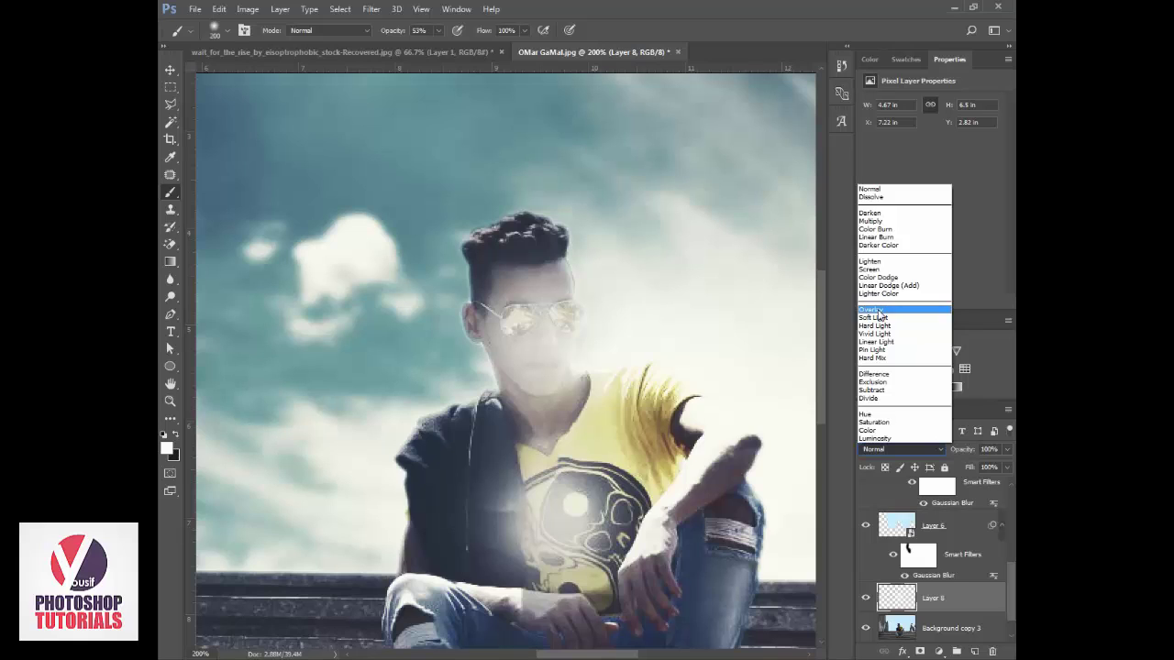
click(879, 311)
drag(507, 300, 525, 356)
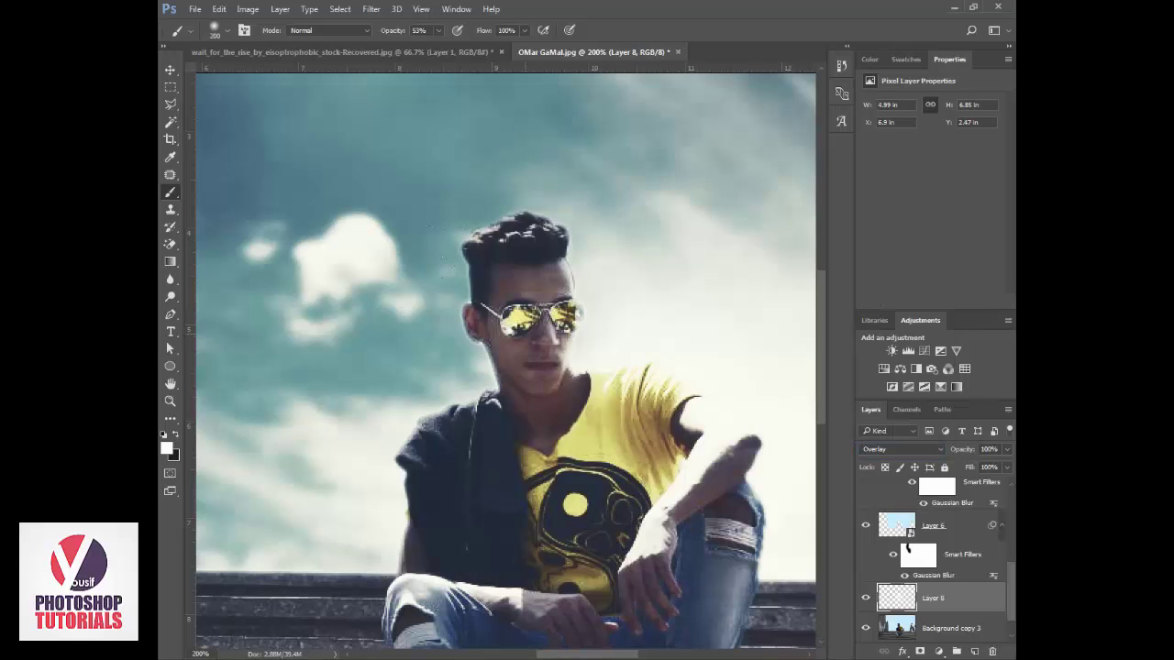
click(601, 466)
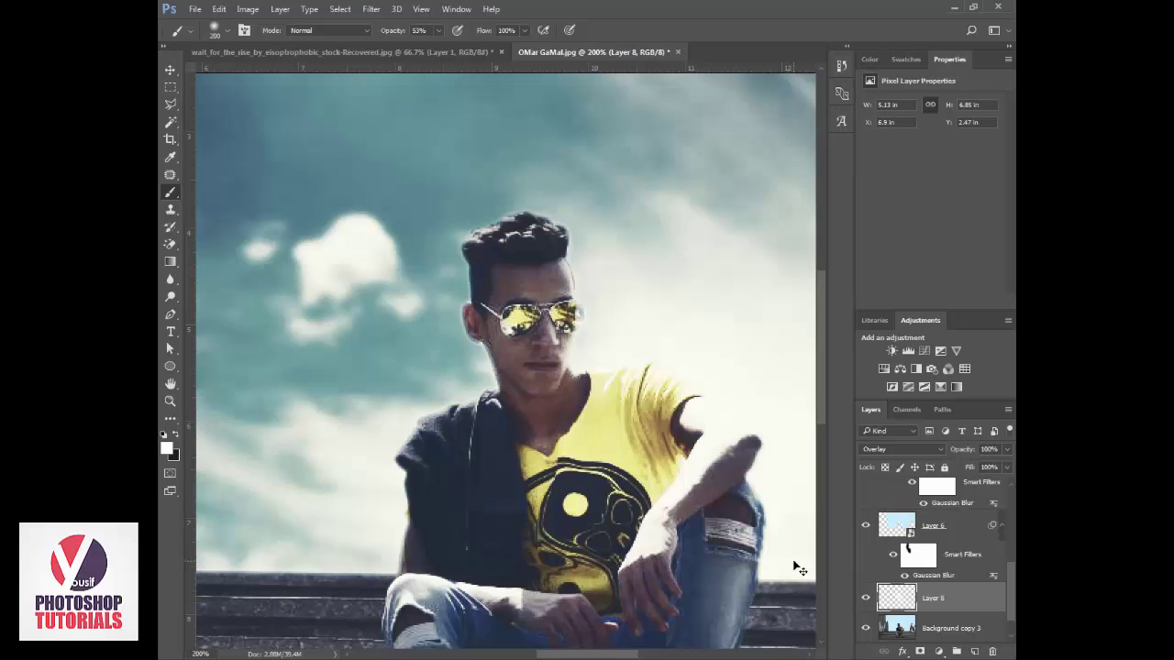
- Brighten the seated man's body and head on the Overlay layer with a size 400 white brush
key(ctrl+minus)
key(ctrl+minus)
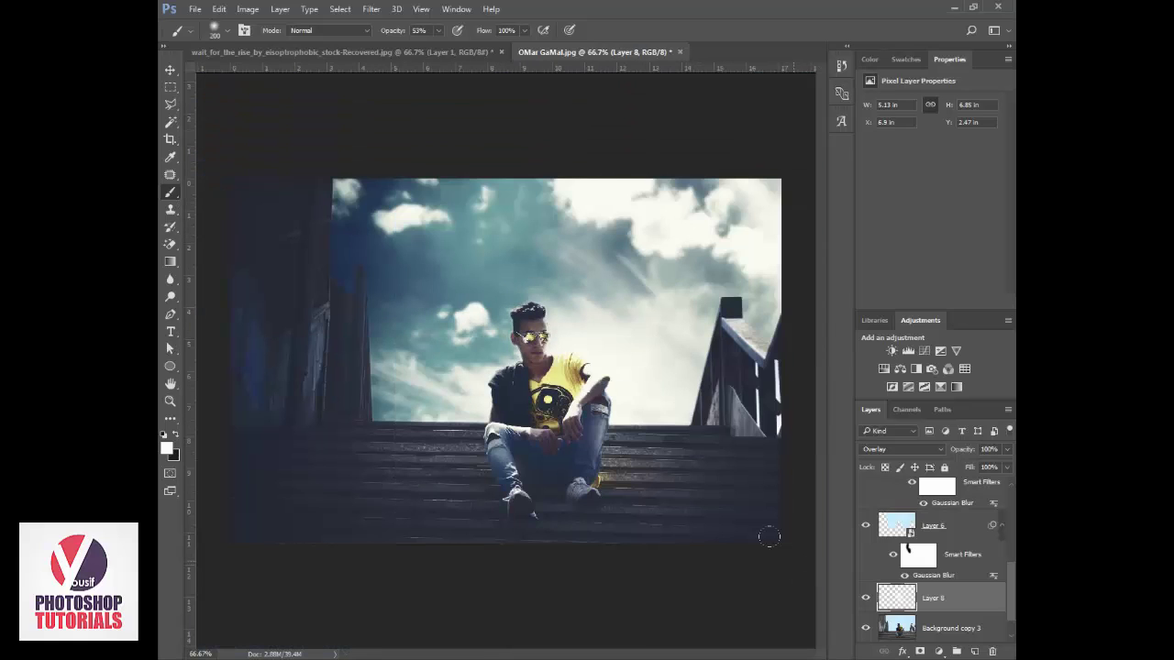
drag(565, 431, 539, 377)
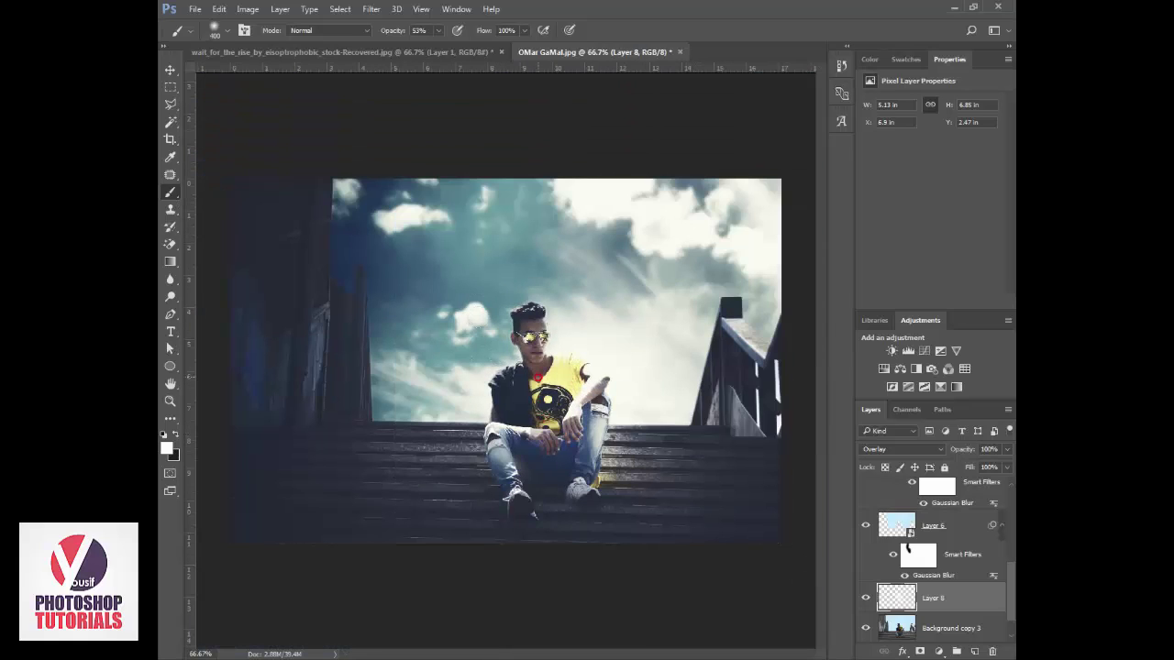
drag(531, 338, 534, 334)
- Add another empty layer above Layer 8 and set its blend mode to Overlay
key(z)
click(533, 344)
click(534, 344)
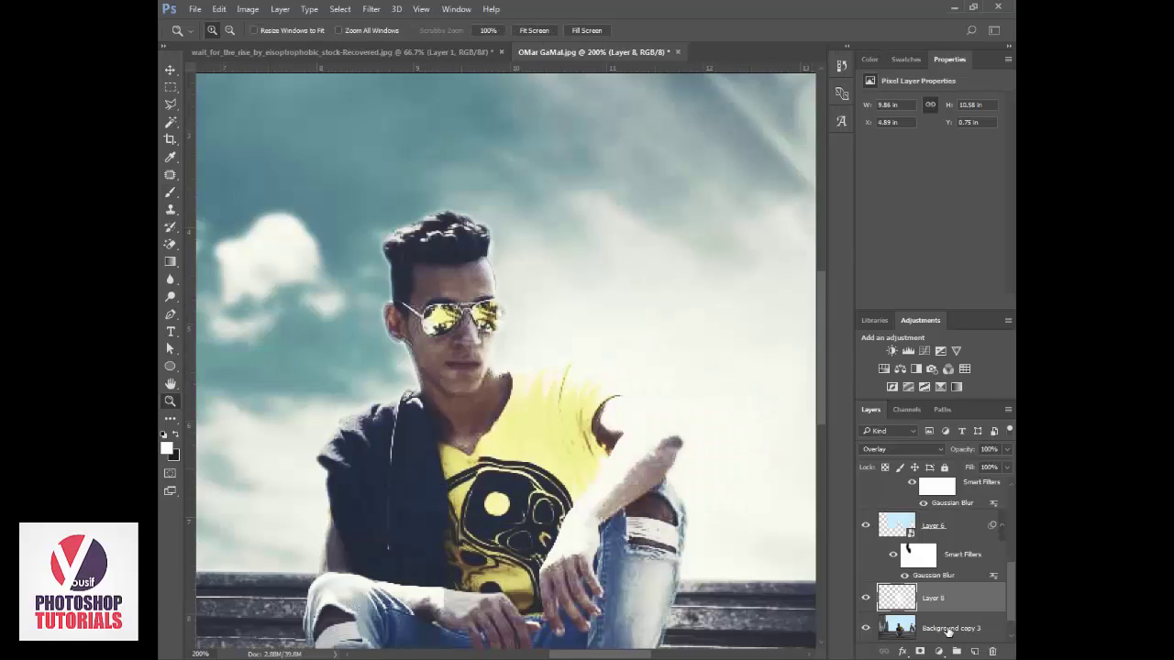
click(973, 651)
click(908, 450)
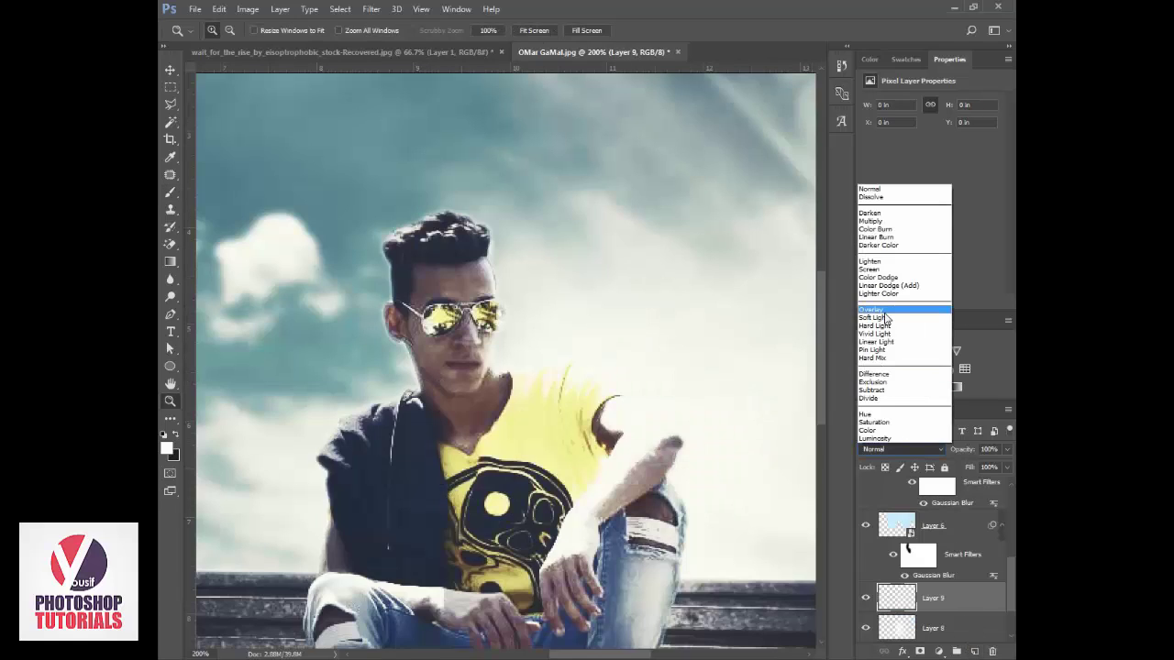
click(881, 313)
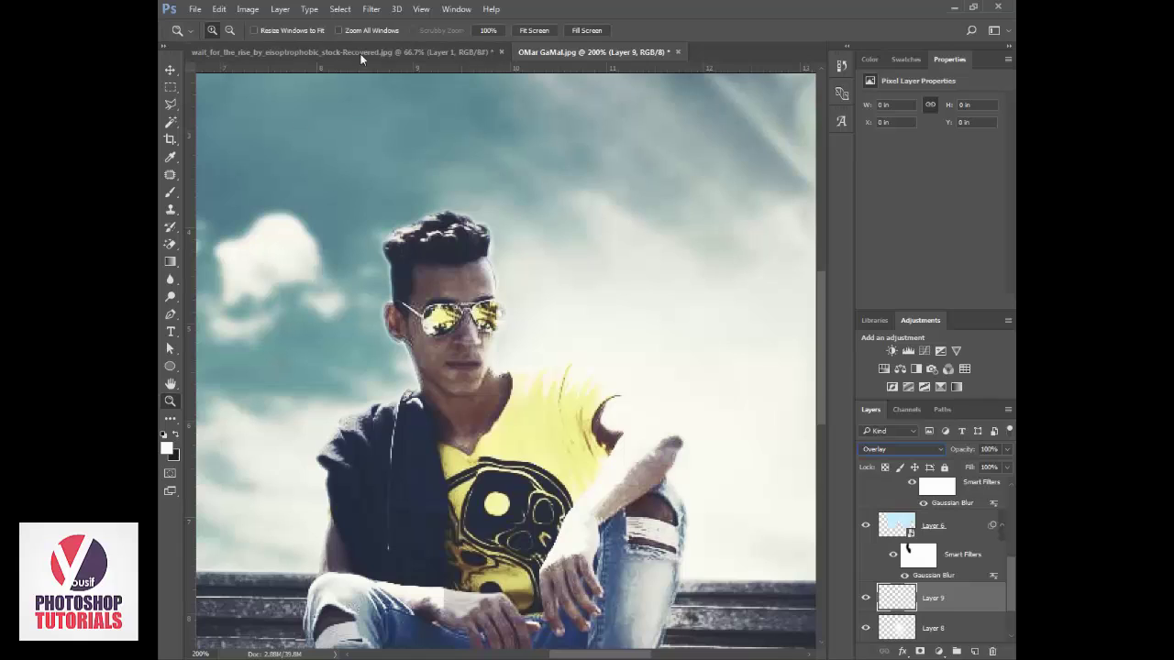
- Dab white light beside the man's jaw and neck with a size 100 brush at 81% opacity
click(170, 192)
click(230, 190)
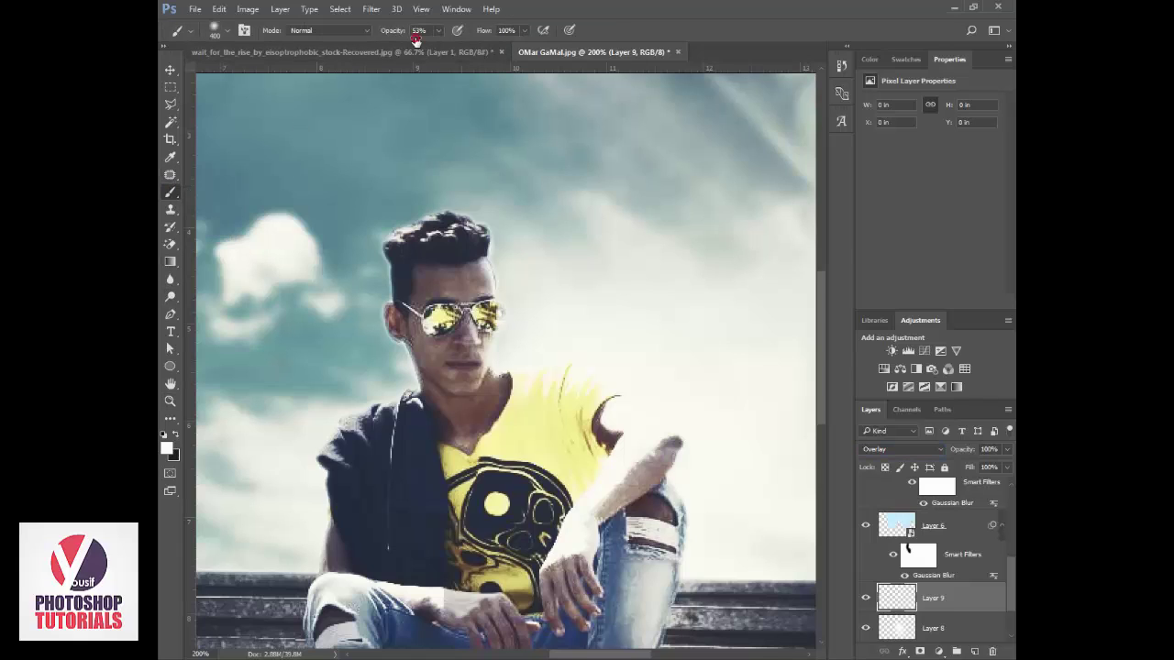
click(416, 35)
click(332, 335)
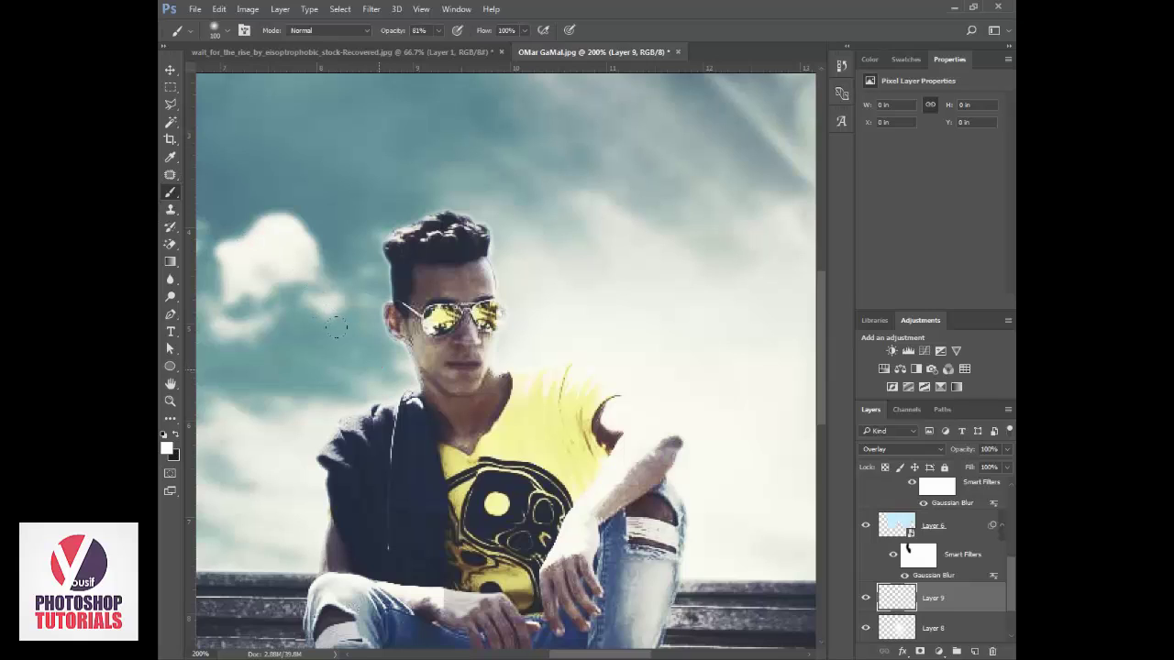
click(332, 336)
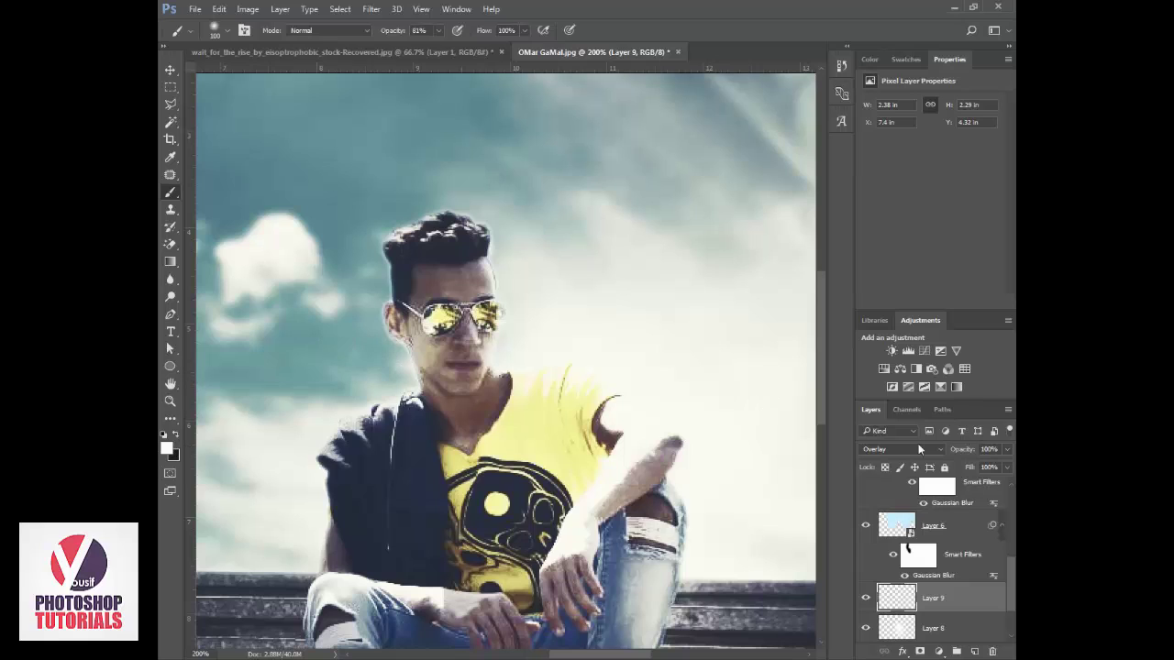
- Switch Layer 9 to Normal blending and paint a white glow along the jacket side of the man's shoulder and arm
click(902, 445)
click(891, 213)
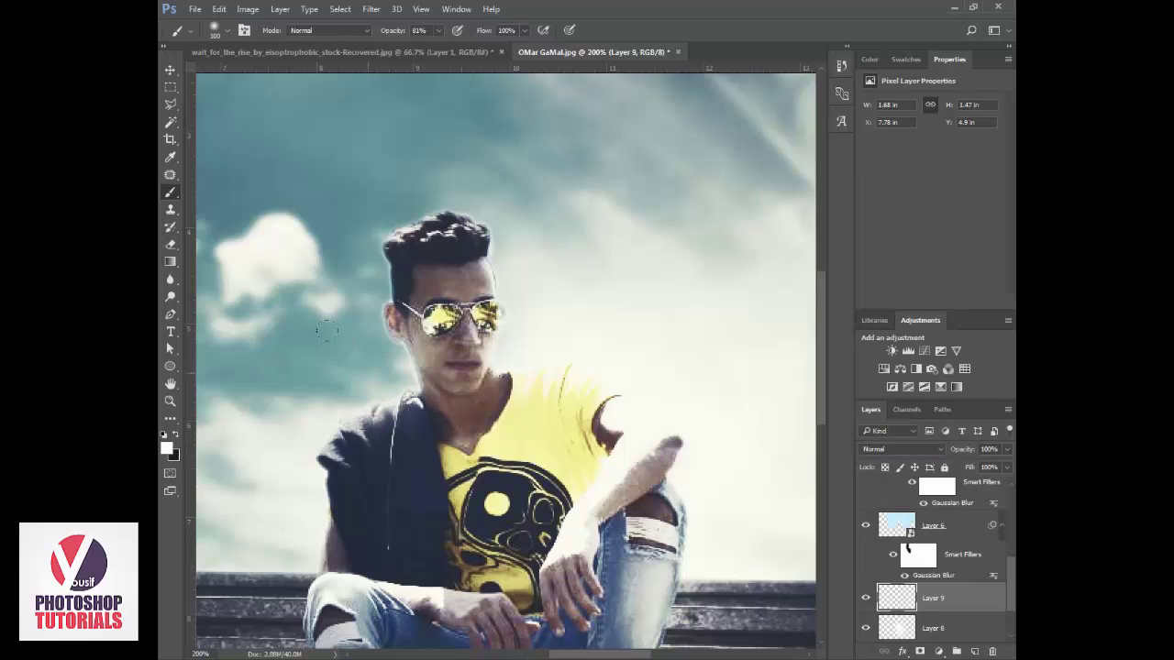
drag(371, 565, 519, 535)
click(434, 490)
click(439, 516)
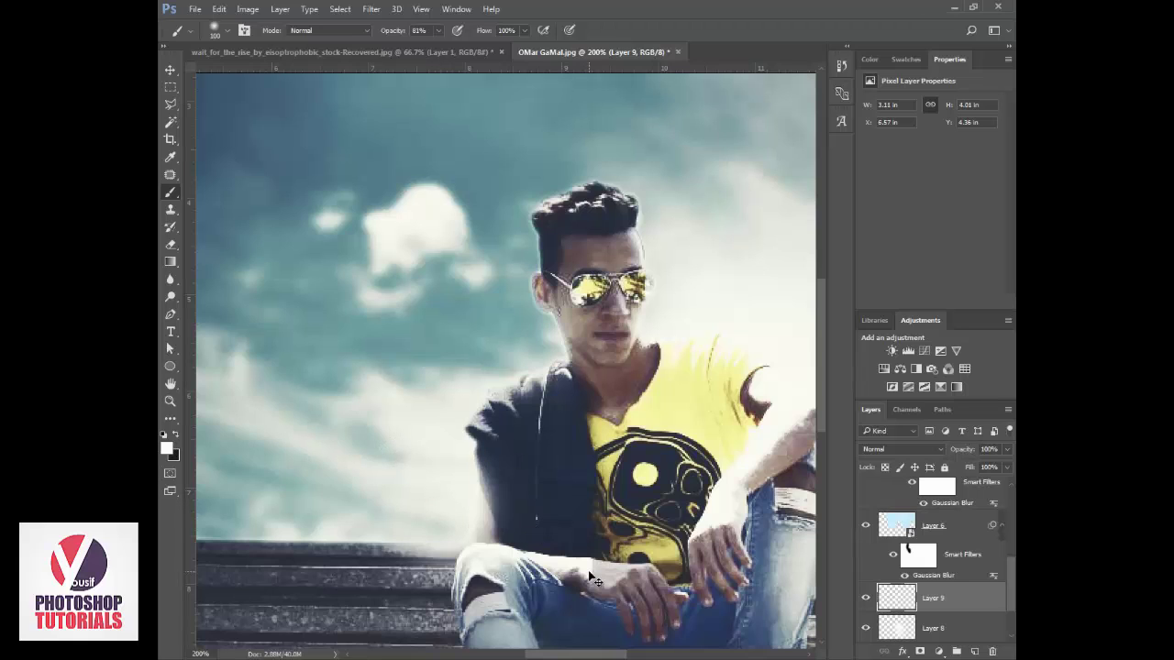
- Add a white glow beside the man's yellow sleeve with a size 500 brush and near the railing post with a size 200 brush
key(ctrl+0)
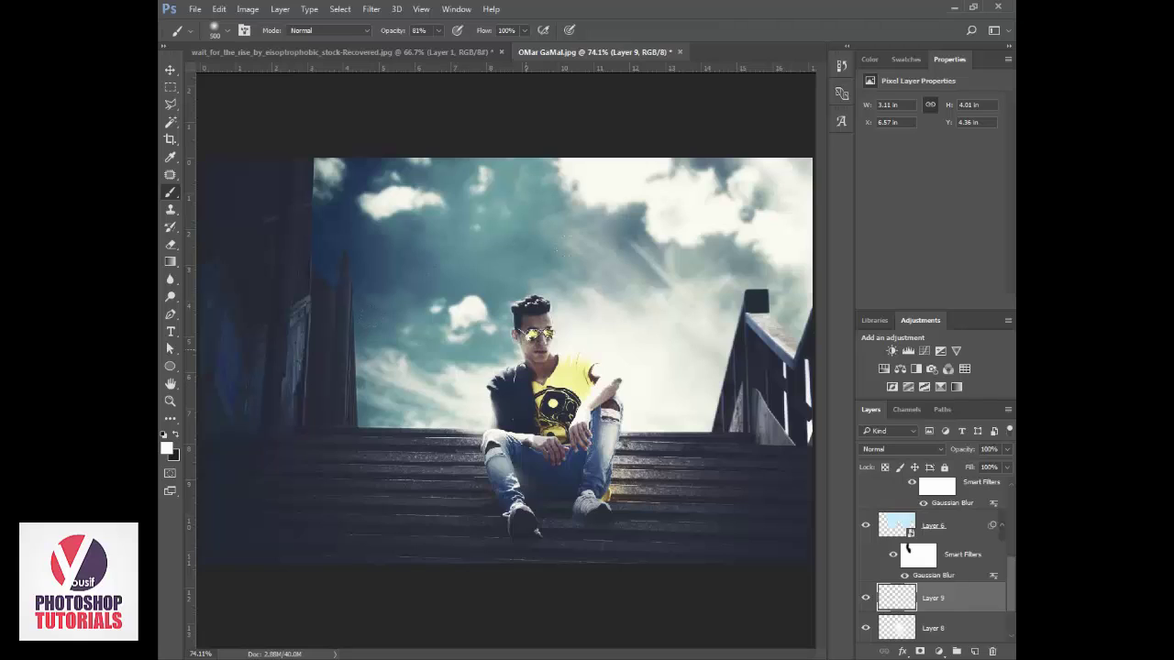
click(658, 361)
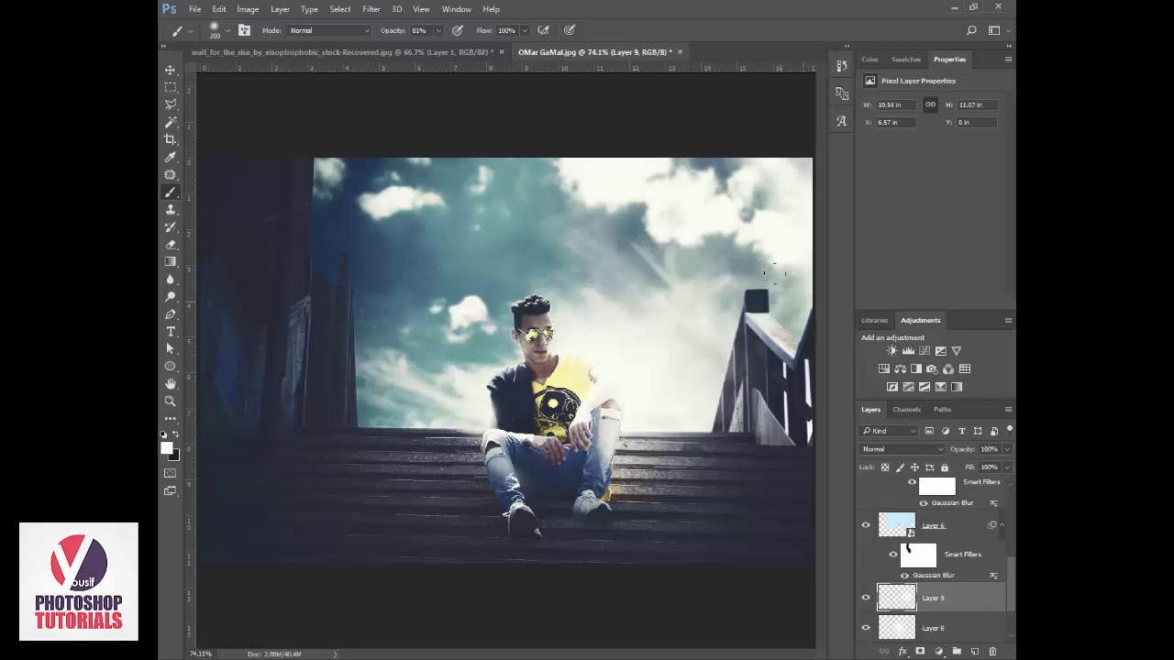
drag(775, 273, 768, 275)
- Stamp all visible layers into a new layer above Curves 2 and duplicate that merged layer
scroll(990, 555, down, 5)
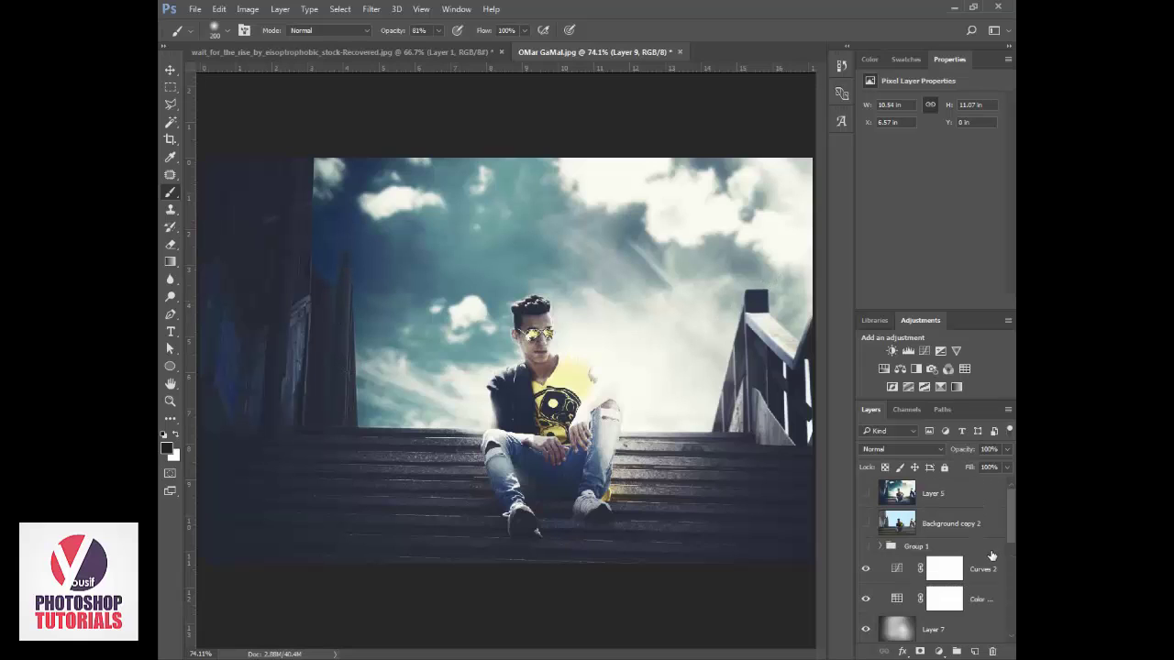
click(980, 567)
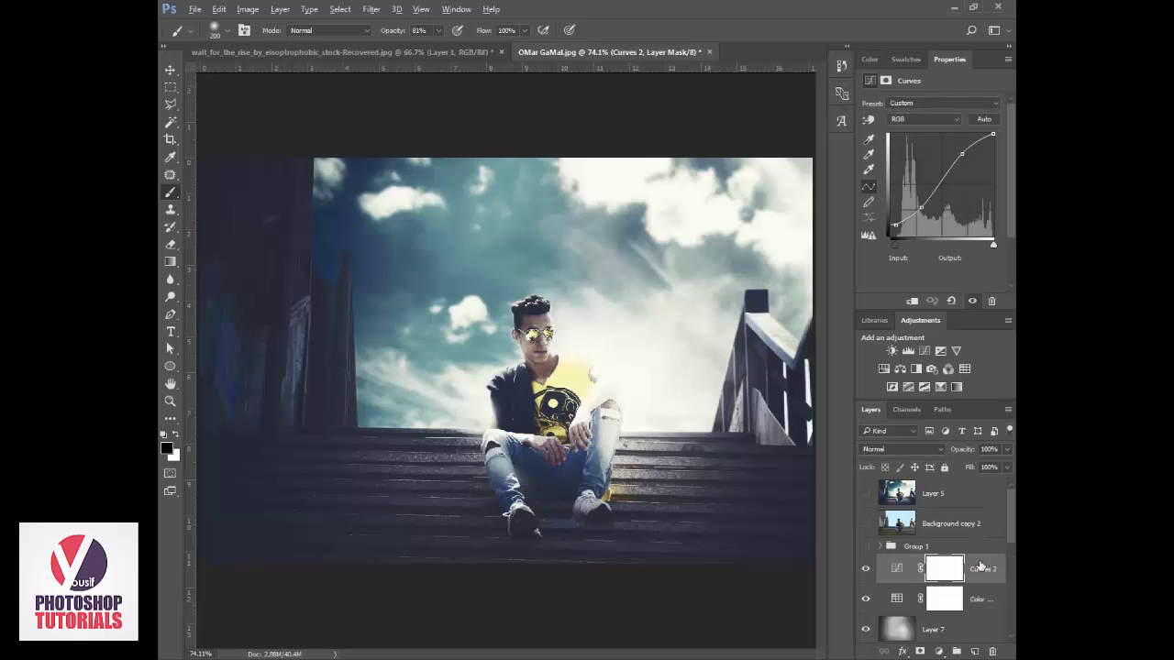
key(ctrl+shift+alt+n)
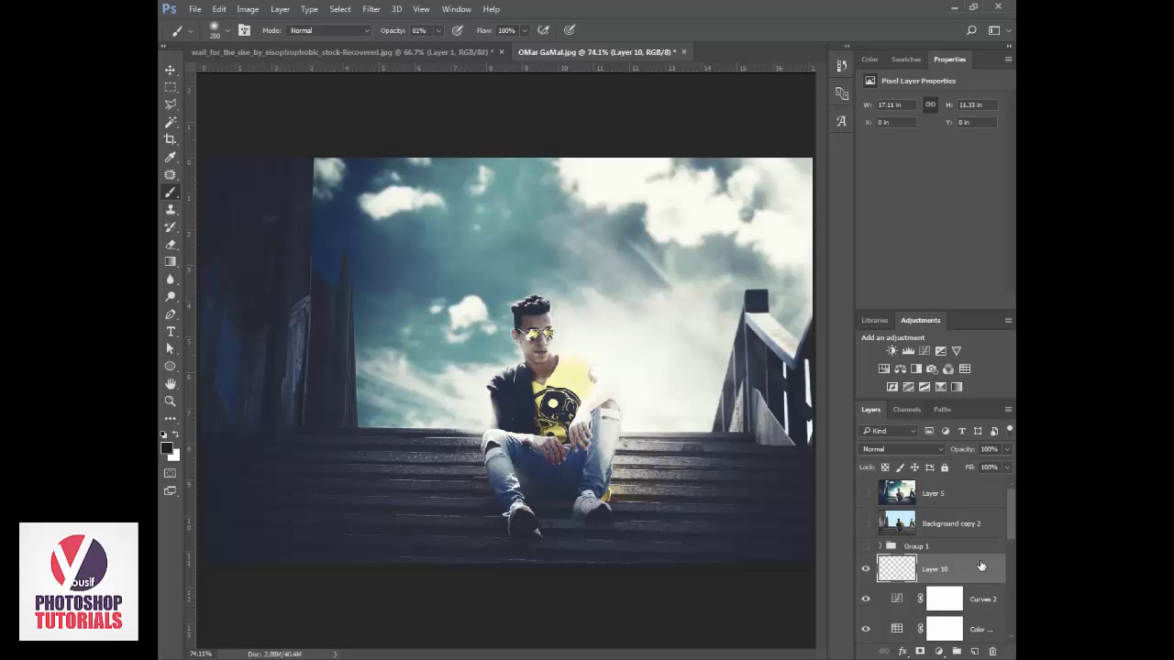
key(ctrl+shift+alt+e)
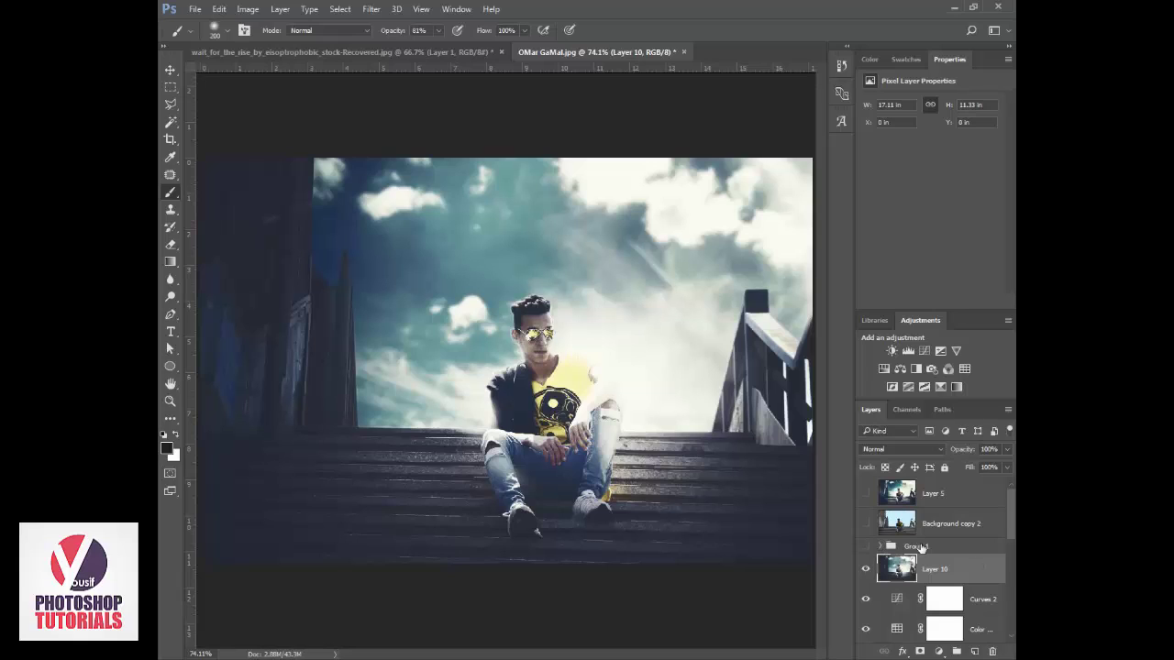
drag(960, 571, 977, 643)
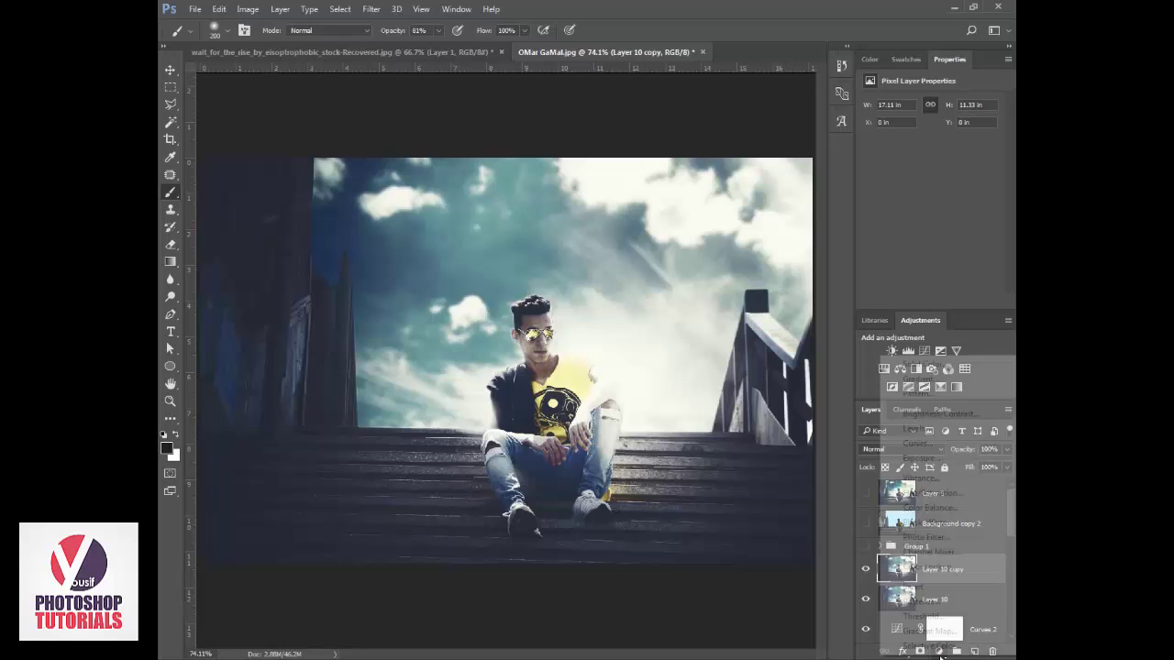
- Add a Hue/Saturation adjustment above the merged copy and set the Yellows saturation to +35
click(939, 651)
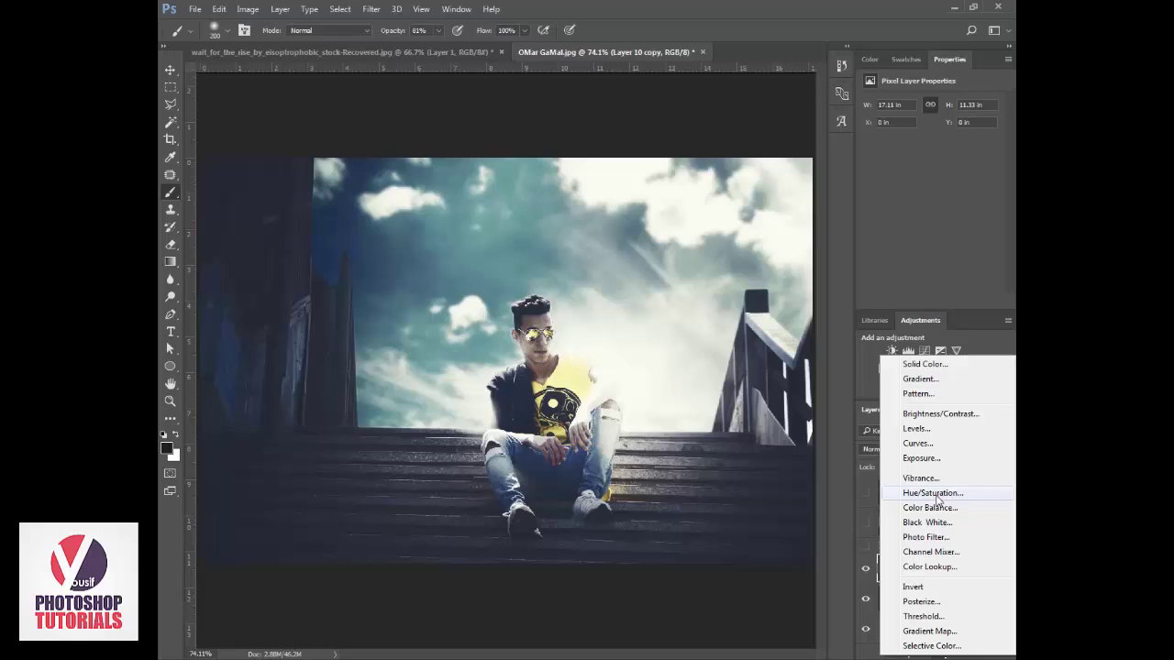
click(937, 498)
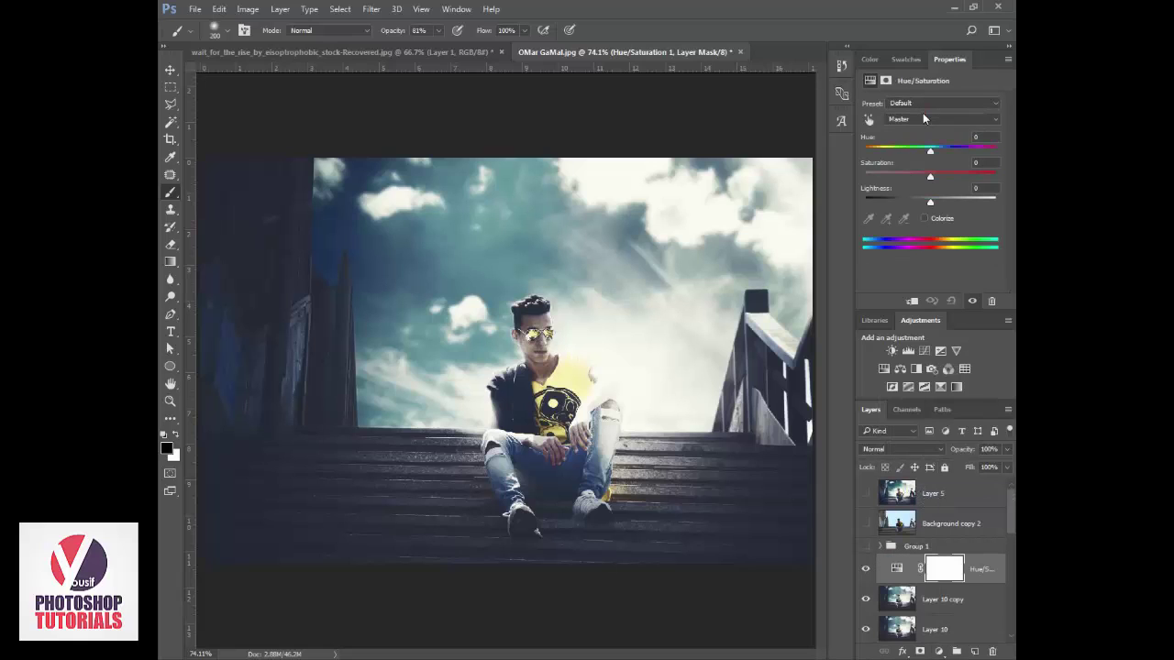
click(925, 119)
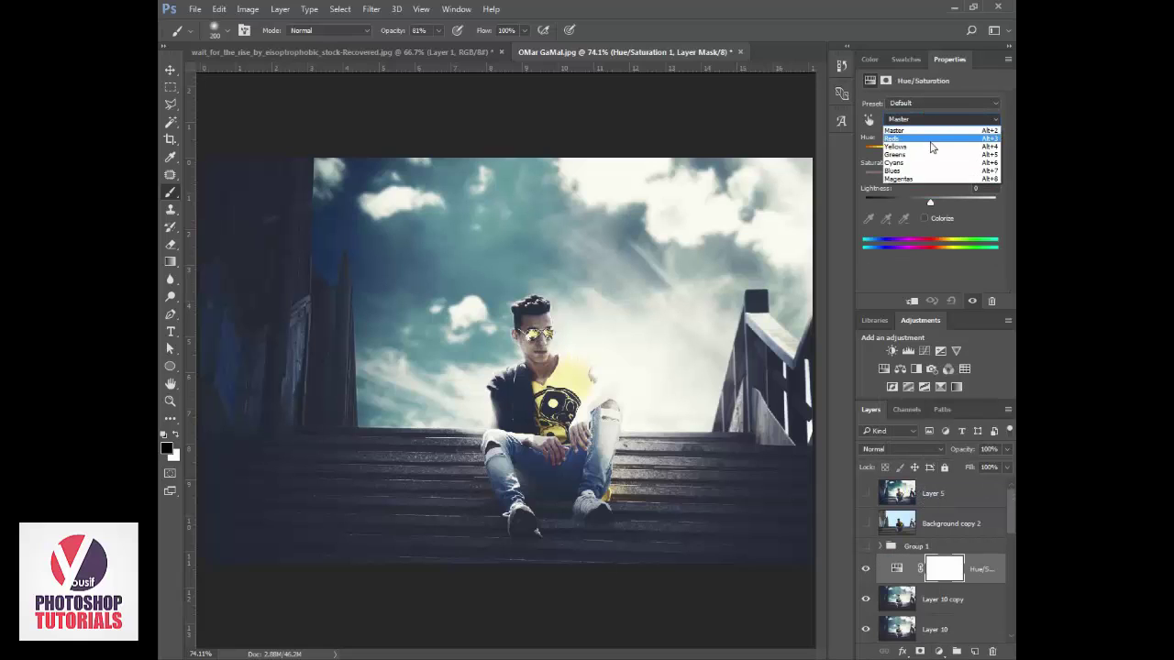
click(929, 147)
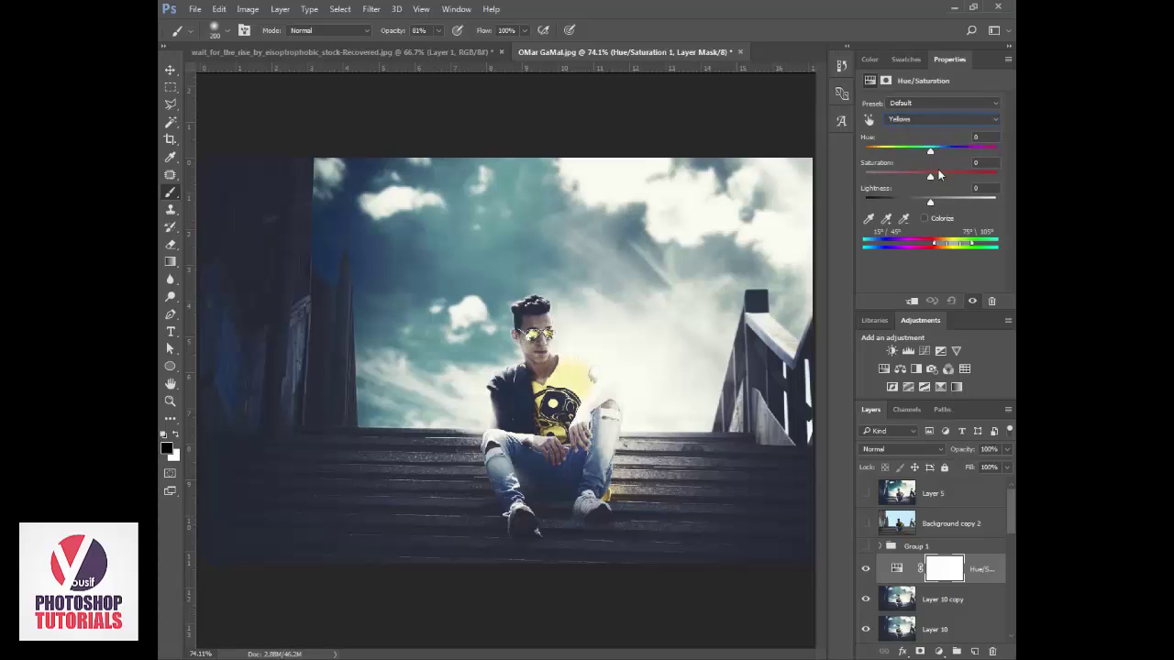
drag(930, 175, 954, 181)
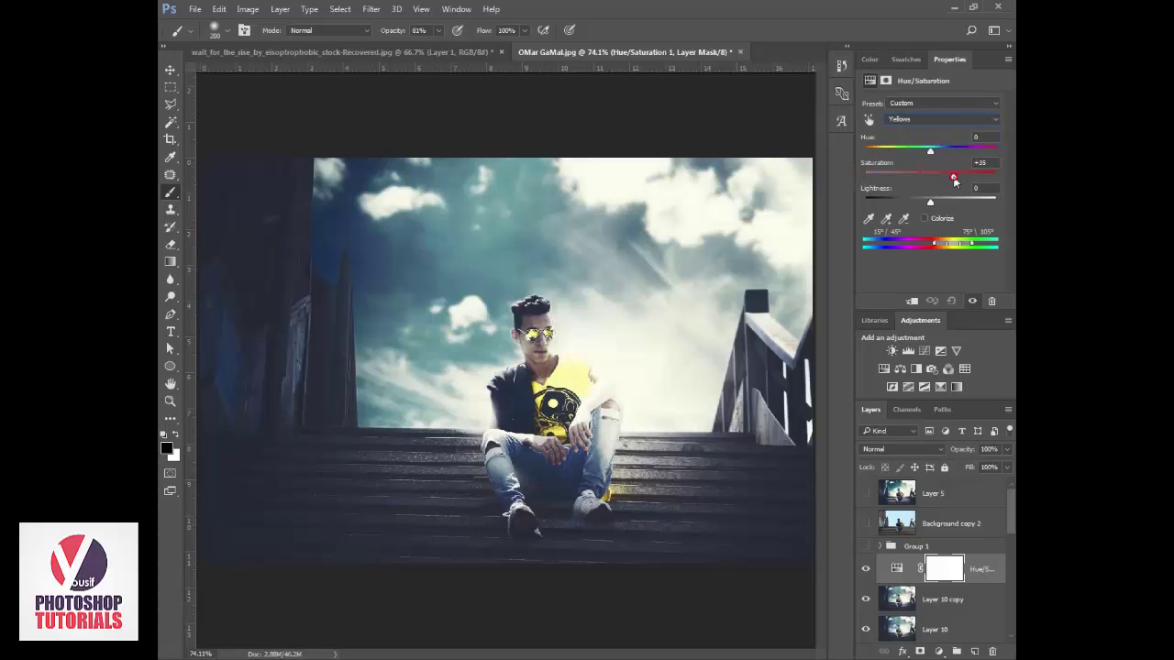
- Raise the Reds saturation in the Hue/Saturation adjustment to about +34
click(940, 120)
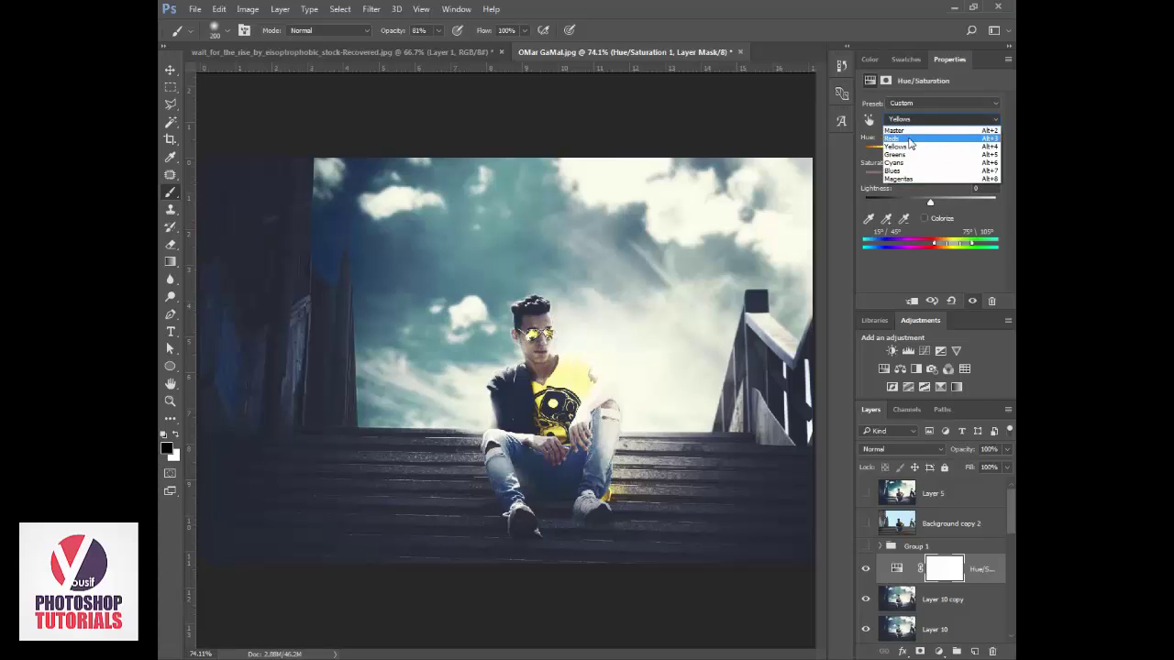
click(917, 139)
drag(931, 177, 961, 182)
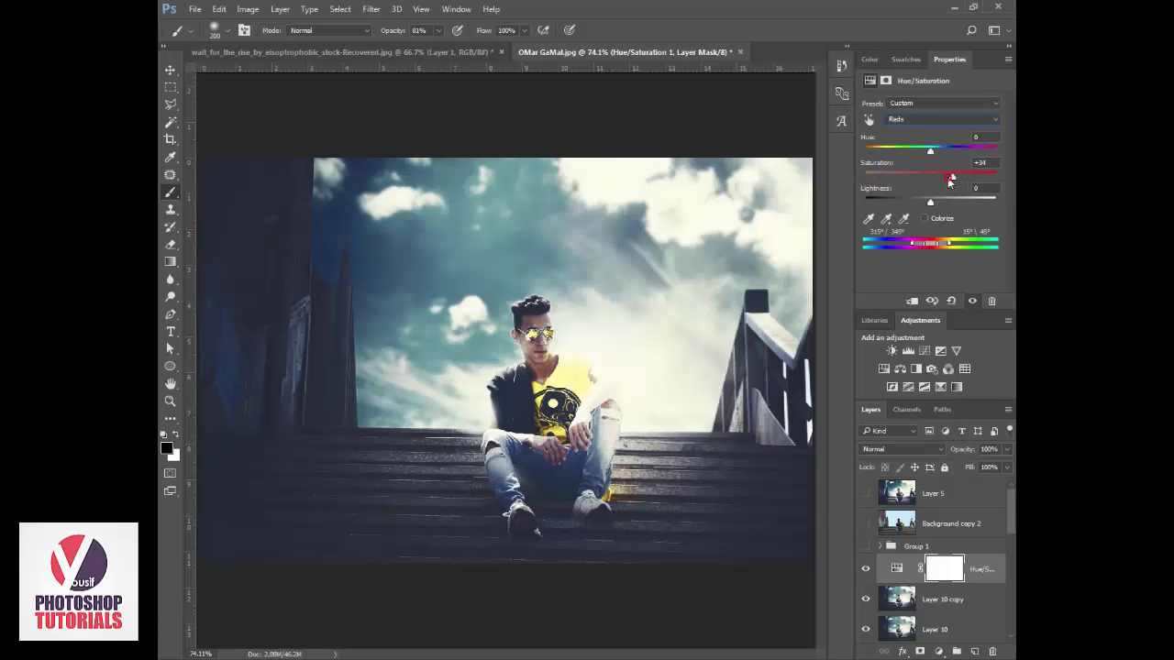
- Raise the Cyans saturation in the Hue/Saturation adjustment to +50
click(937, 120)
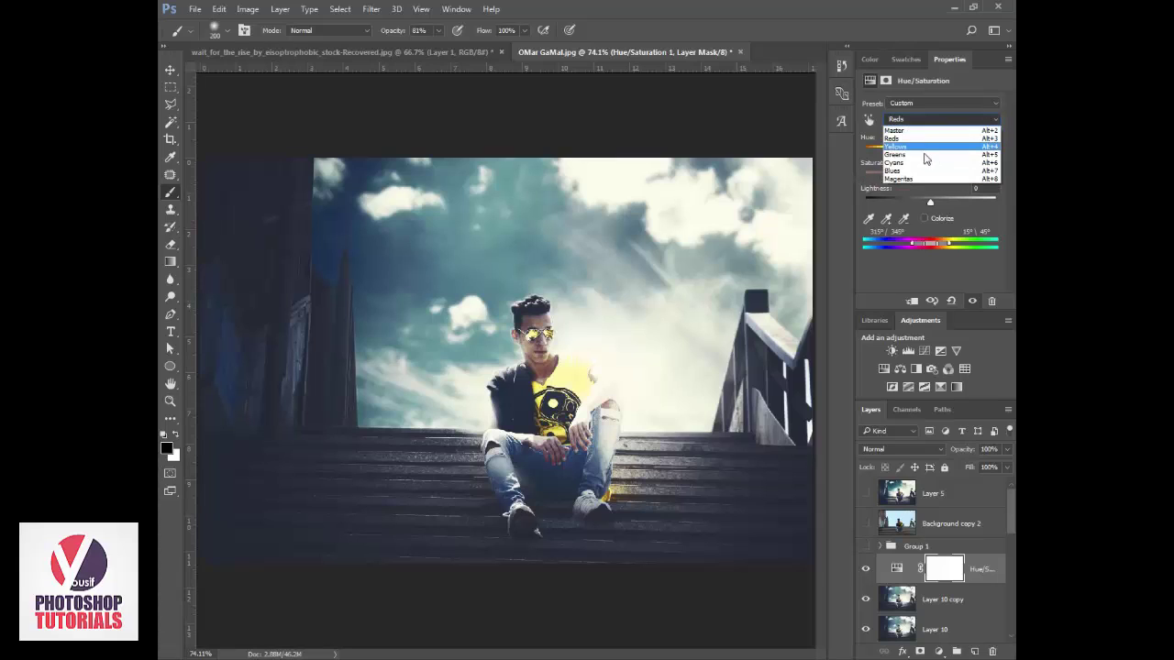
click(922, 162)
click(937, 120)
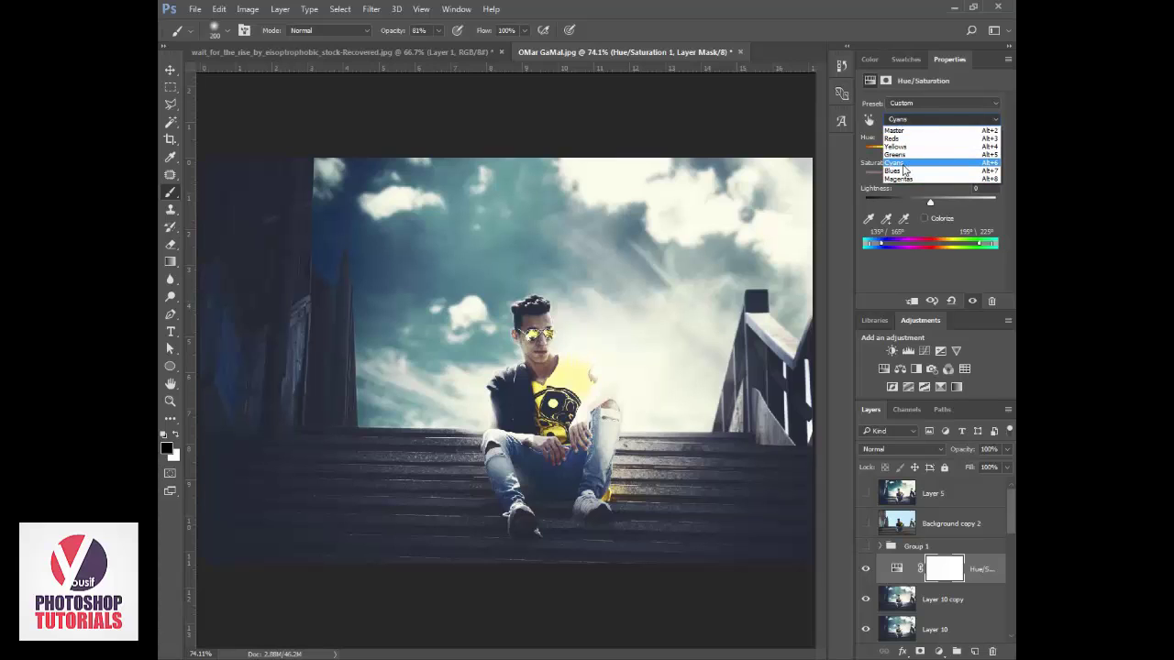
click(905, 164)
drag(974, 182, 963, 180)
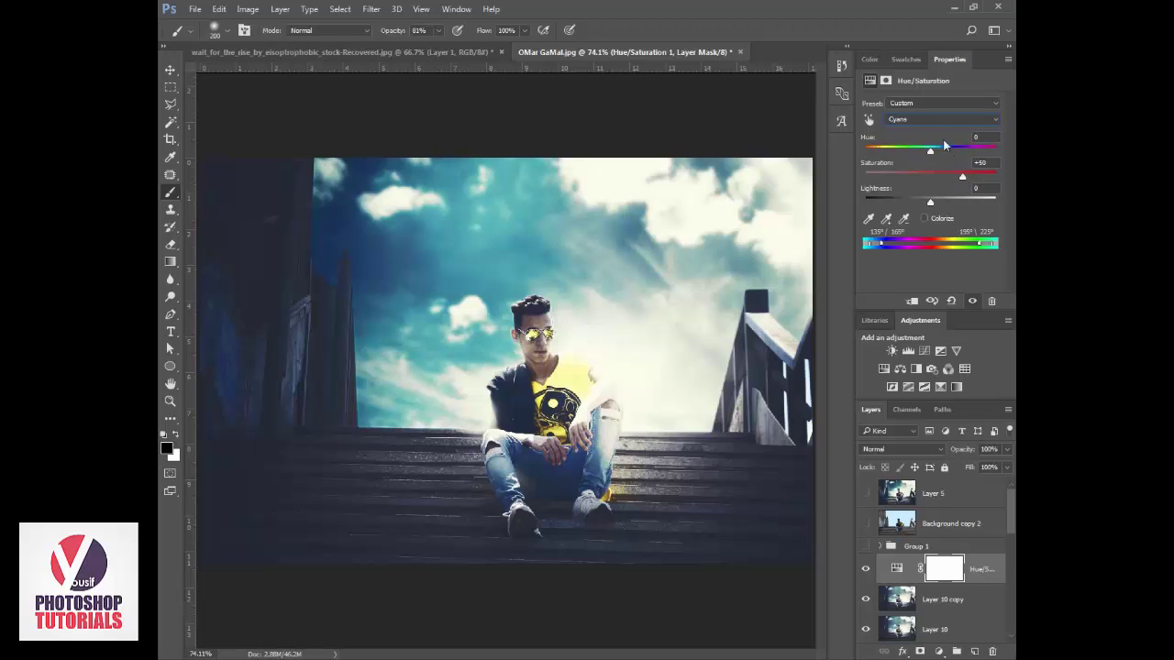
- Stamp all visible layers into a new layer above Hue/Saturation and apply Camera Raw to it with Clarity +47, Vibrance +25 and Highlights about +14
click(990, 571)
key(ctrl+alt+shift+e)
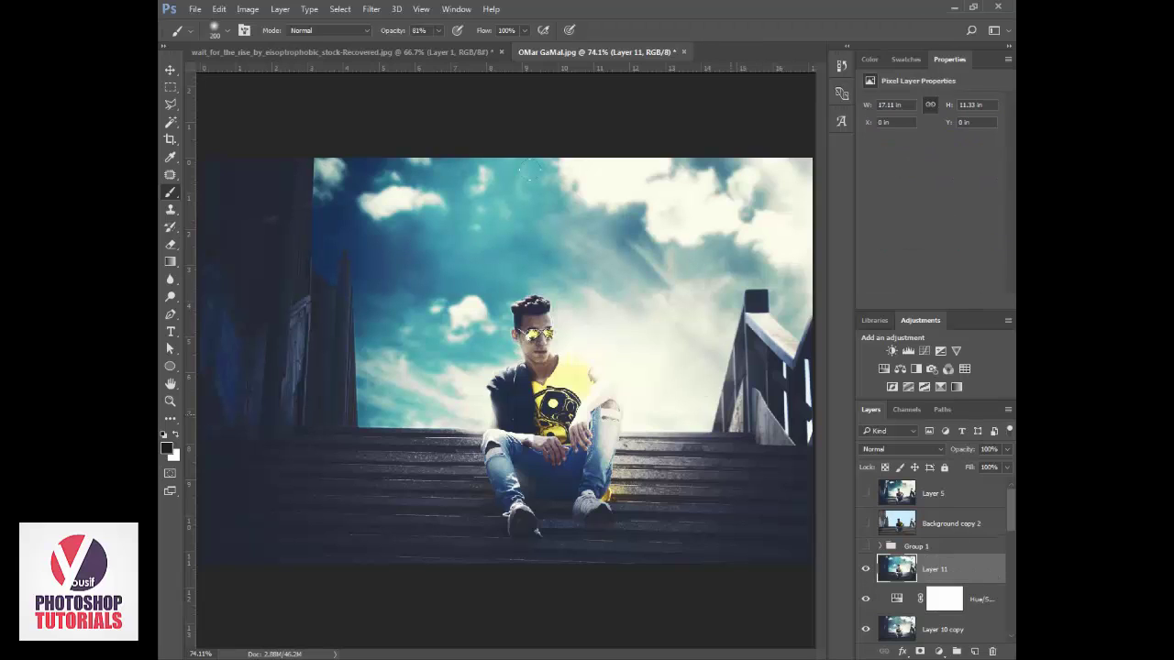
click(384, 9)
mouse_move(374, 9)
click(428, 85)
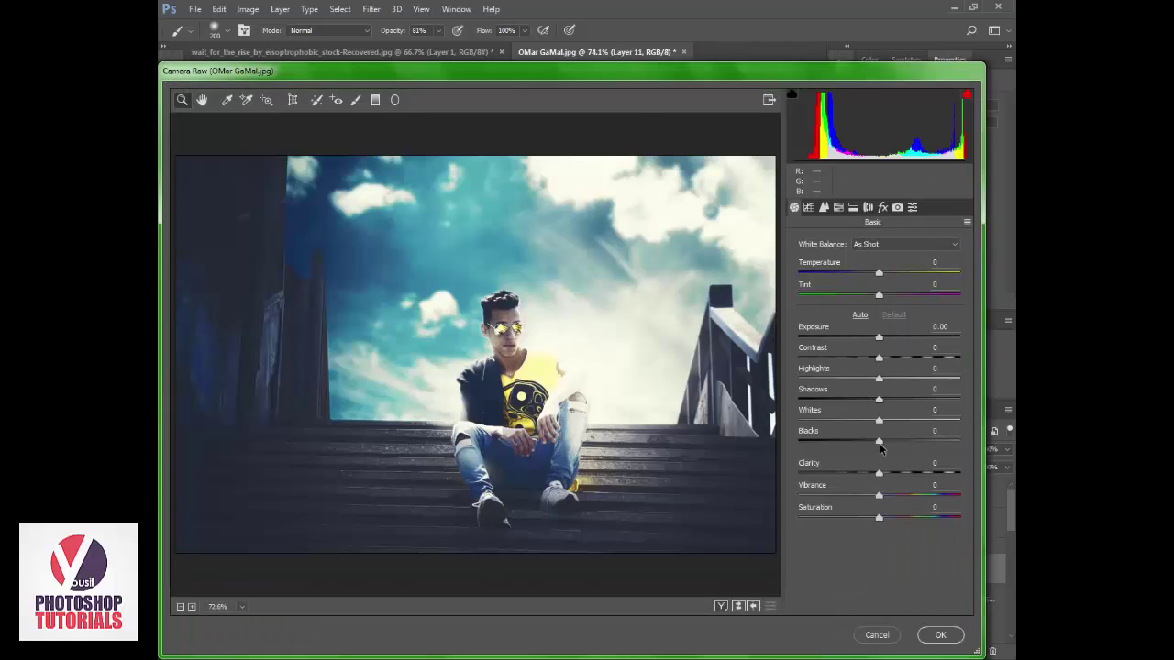
drag(881, 473, 898, 495)
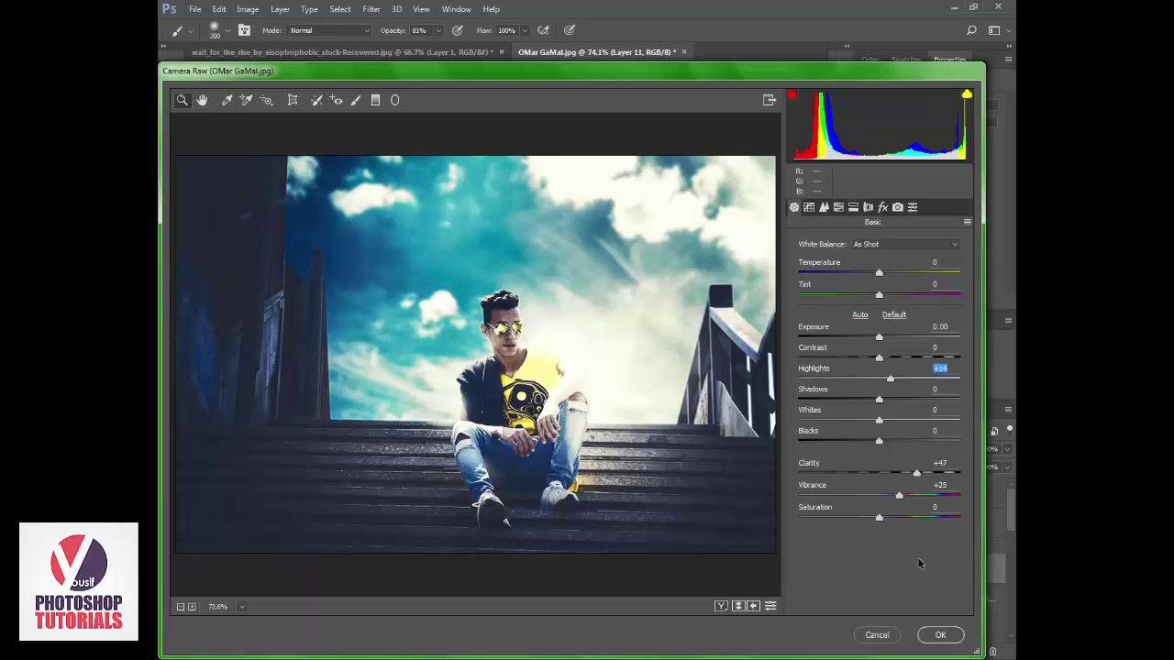
click(940, 635)
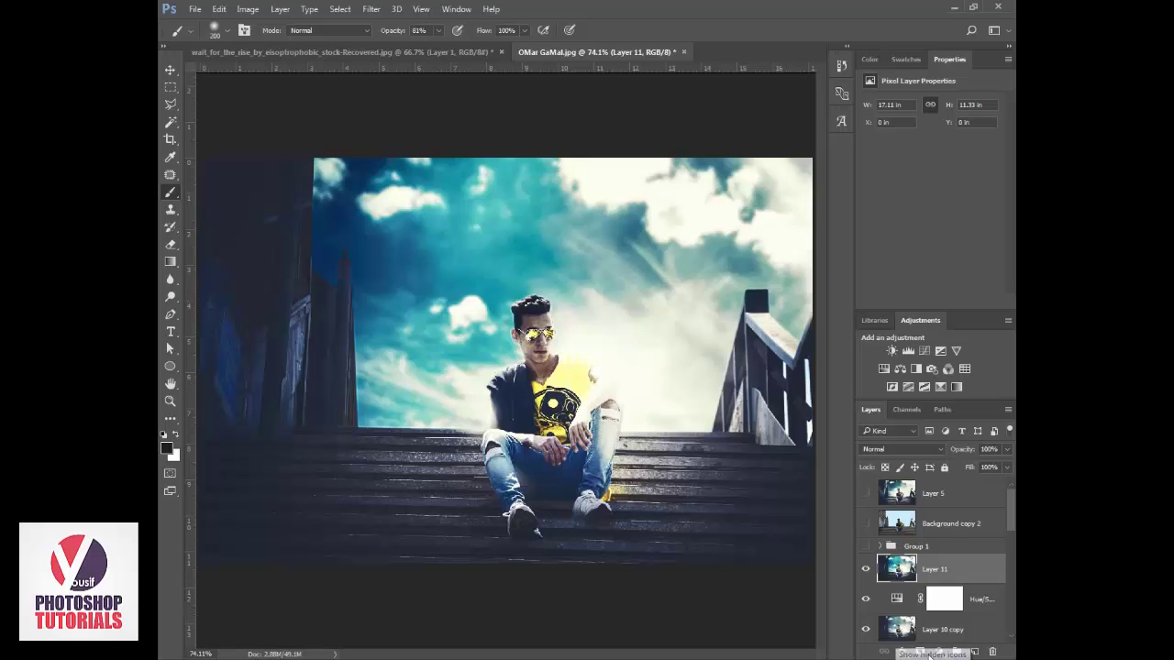
- Add a white layer mask to the merged Layer 11
click(945, 651)
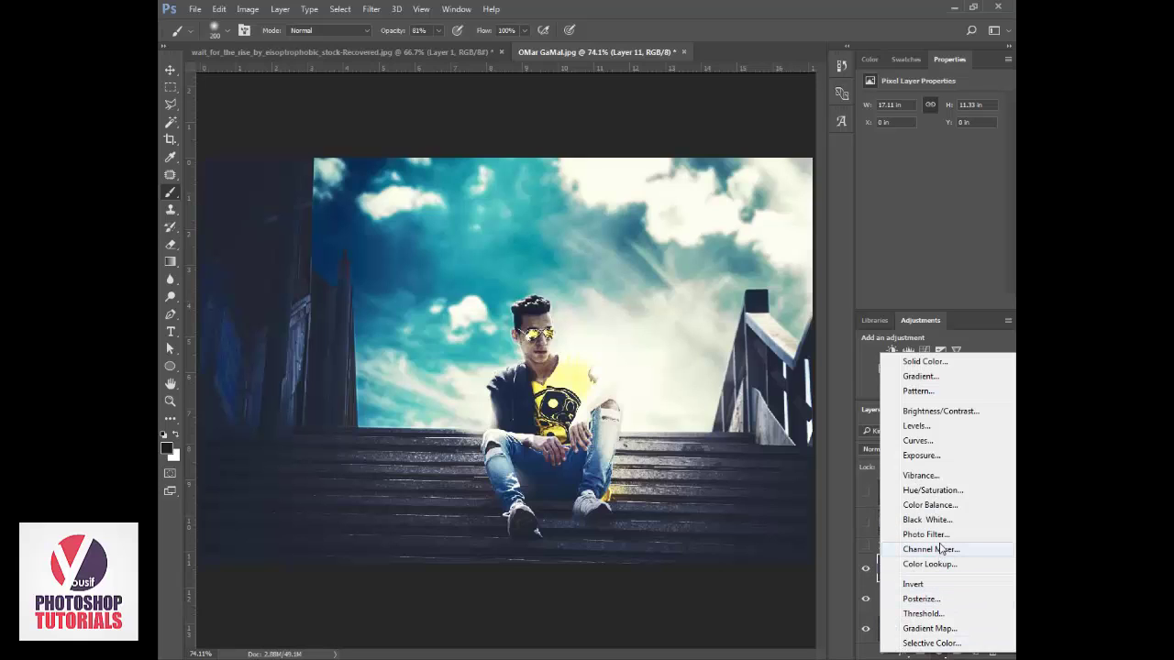
click(980, 279)
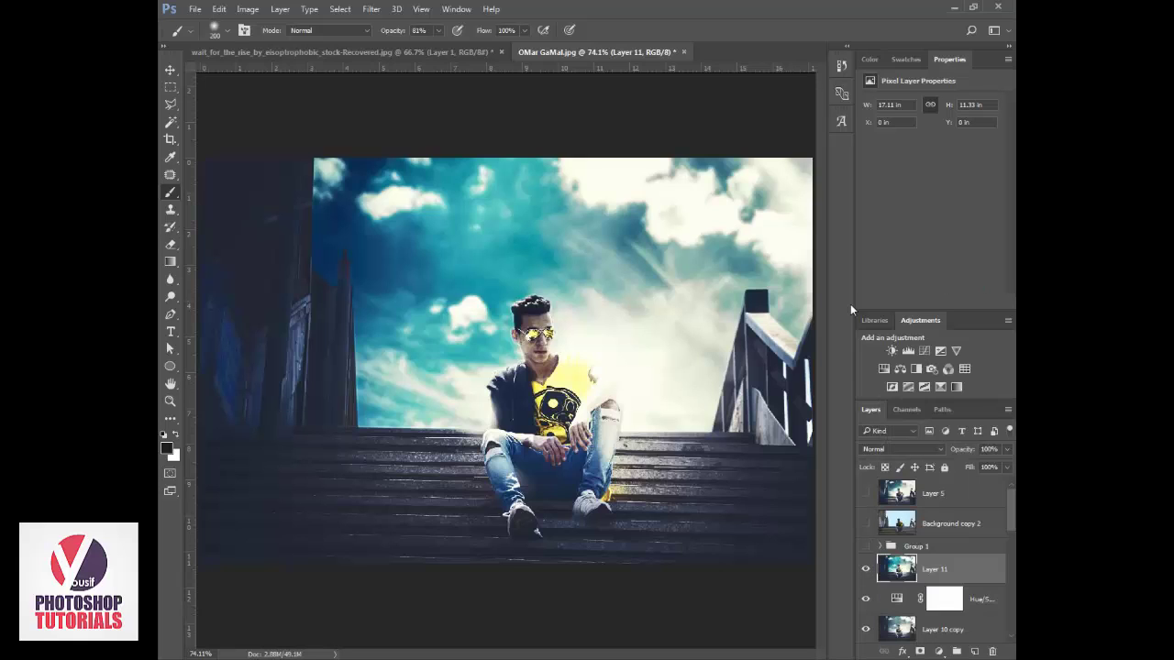
click(920, 651)
click(938, 652)
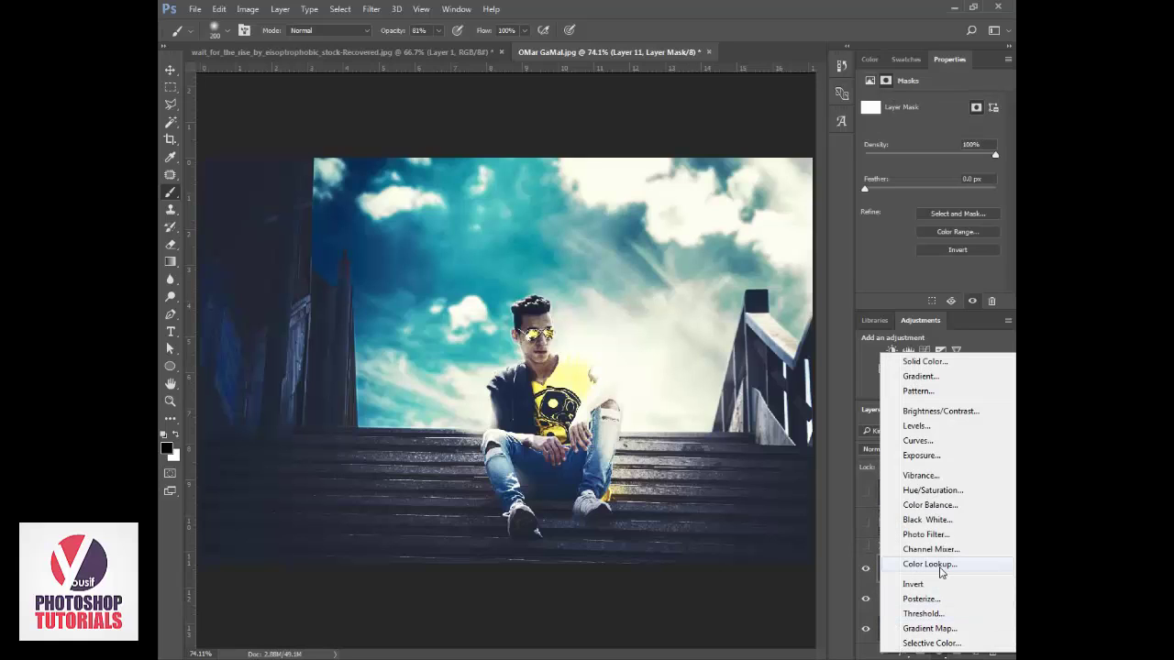
click(845, 276)
- Compare the graded image with the earlier version by toggling the visibility of Layer 5
key(z)
alt+click(592, 344)
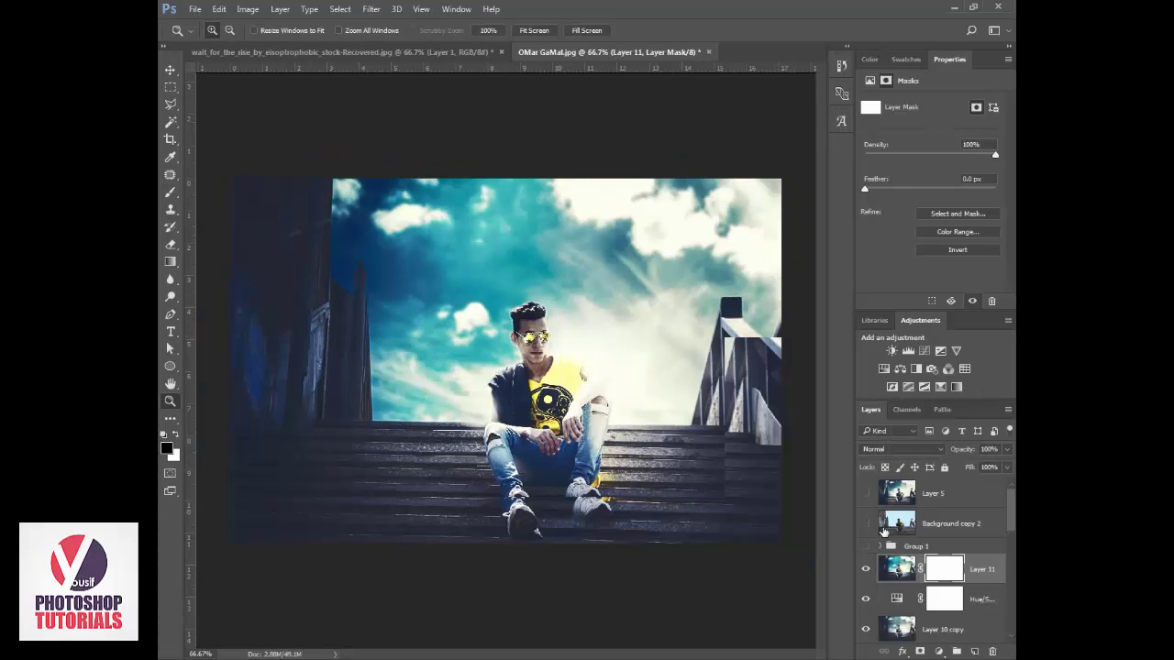
click(866, 494)
click(865, 493)
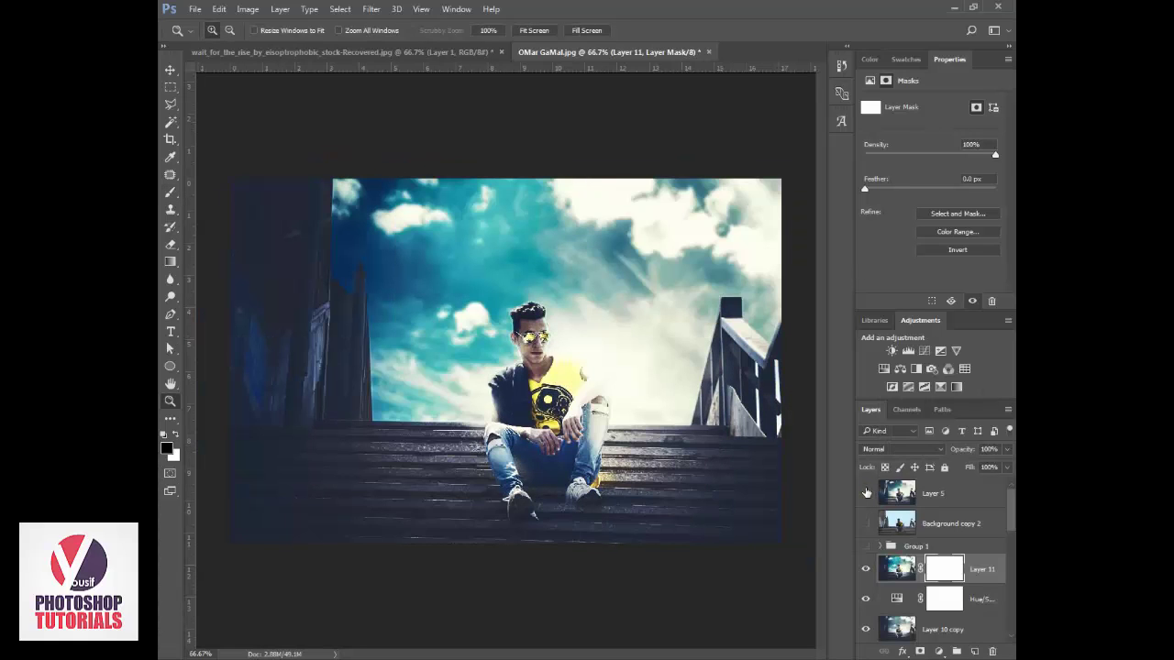
click(865, 493)
click(866, 494)
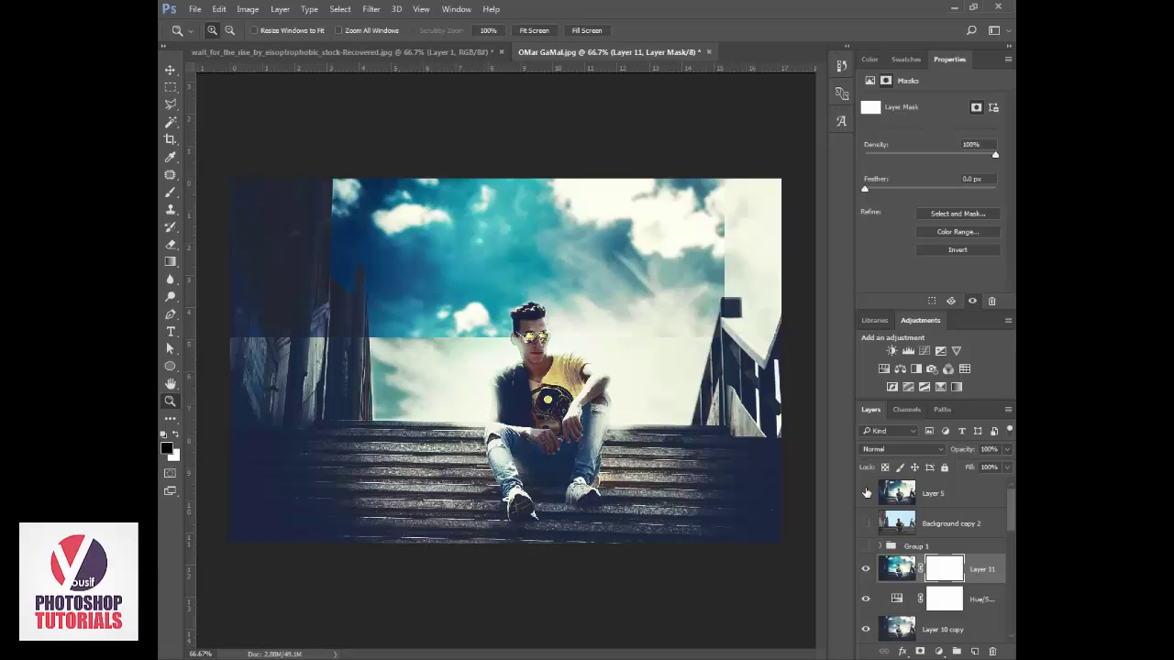
click(866, 494)
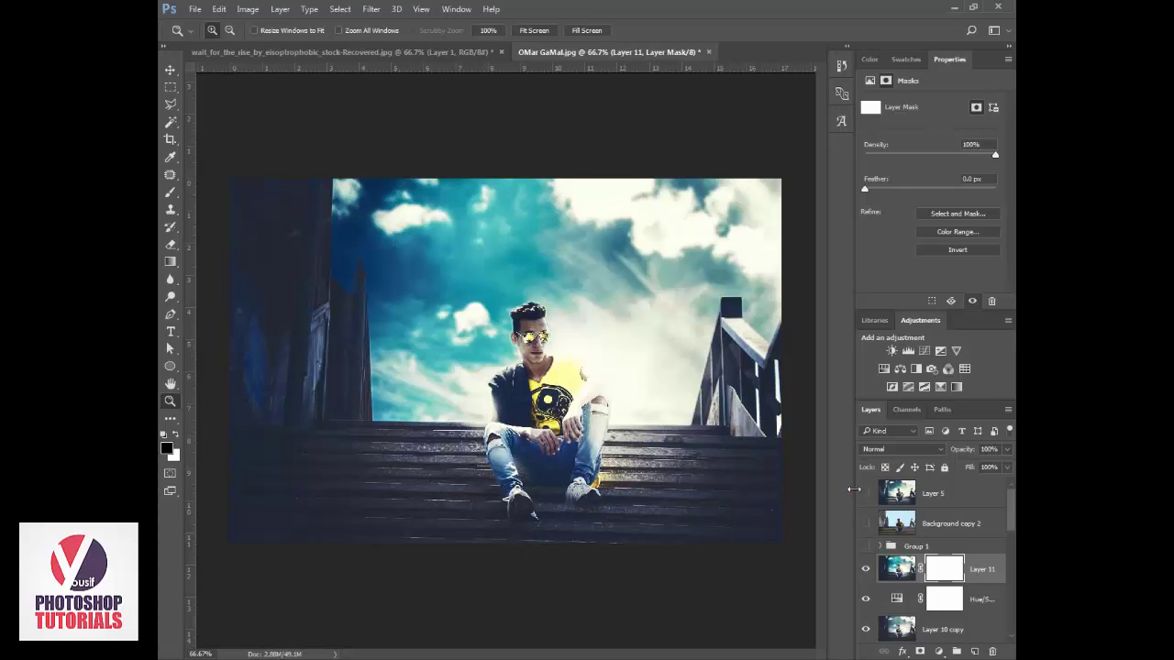
click(864, 494)
click(864, 494)
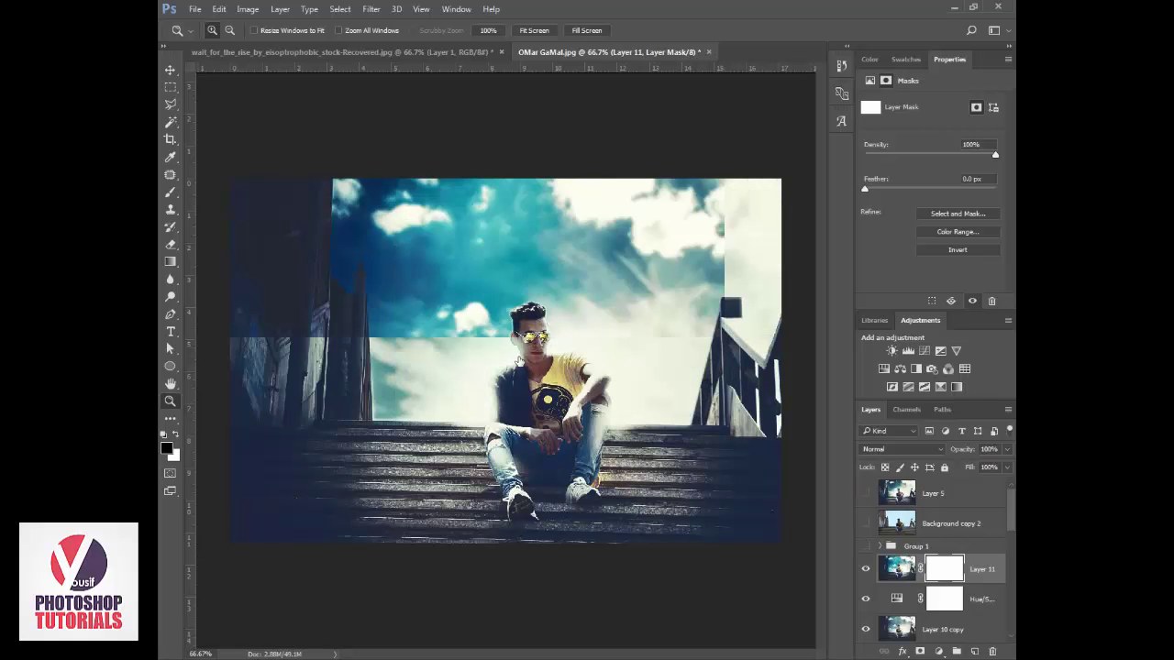
- Hide Layer 11, its Hue/Saturation adjustment, Layer 10 copy and Layer 10, and select the Overlay dodge-and-burn Layer 7
scroll(884, 588, down, 2)
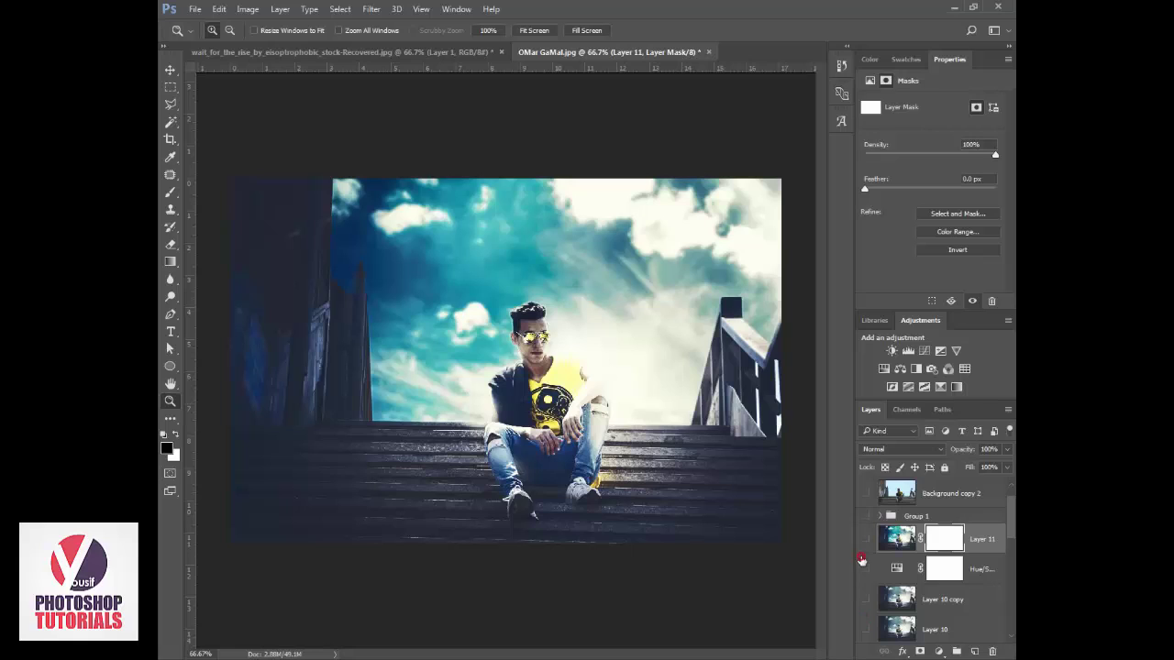
alt+click(865, 568)
scroll(908, 573, down, 5)
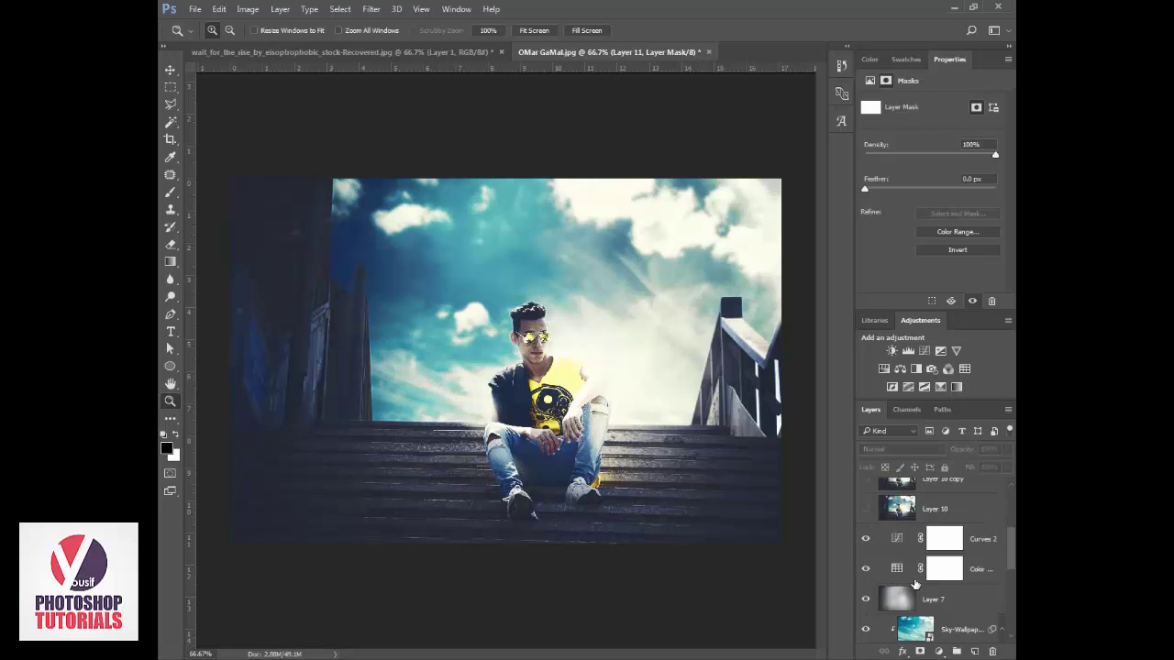
click(933, 570)
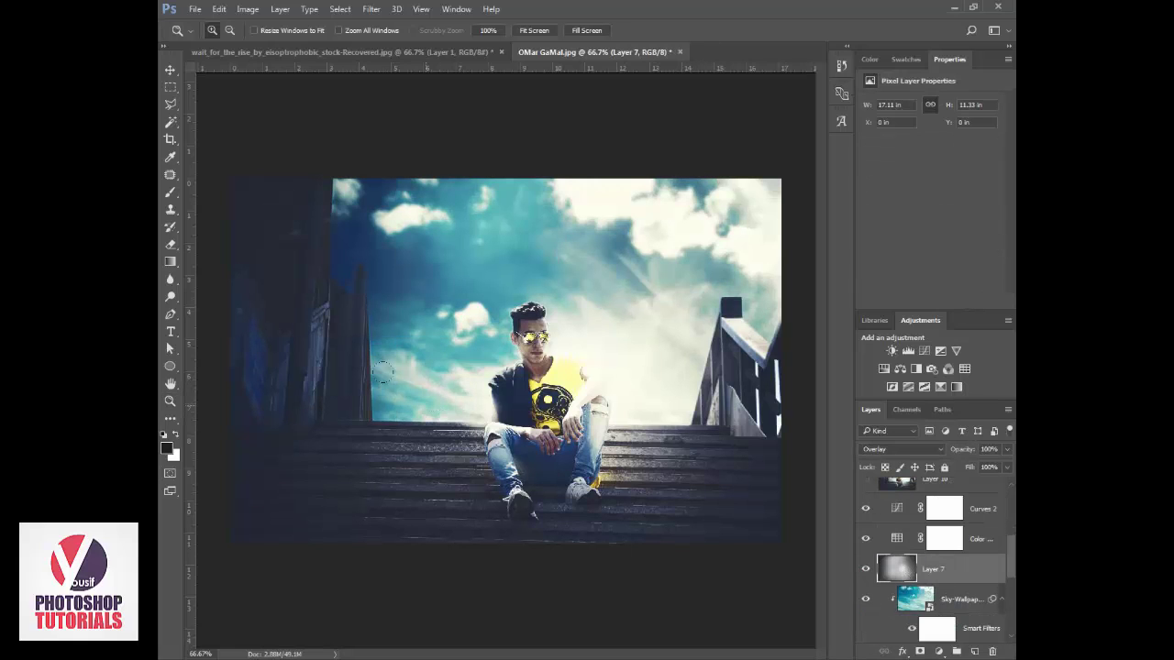
- Try to brighten the dark wooden wall beside the stairs on Layer 7 with a white brush at size 400
key(b)
mouse_move(281, 288)
mouse_down()
mouse_move(338, 372)
mouse_move(318, 222)
mouse_move(362, 261)
mouse_up()
key(ctrl+z)
key(x)
key(bracketright)
key(bracketright)
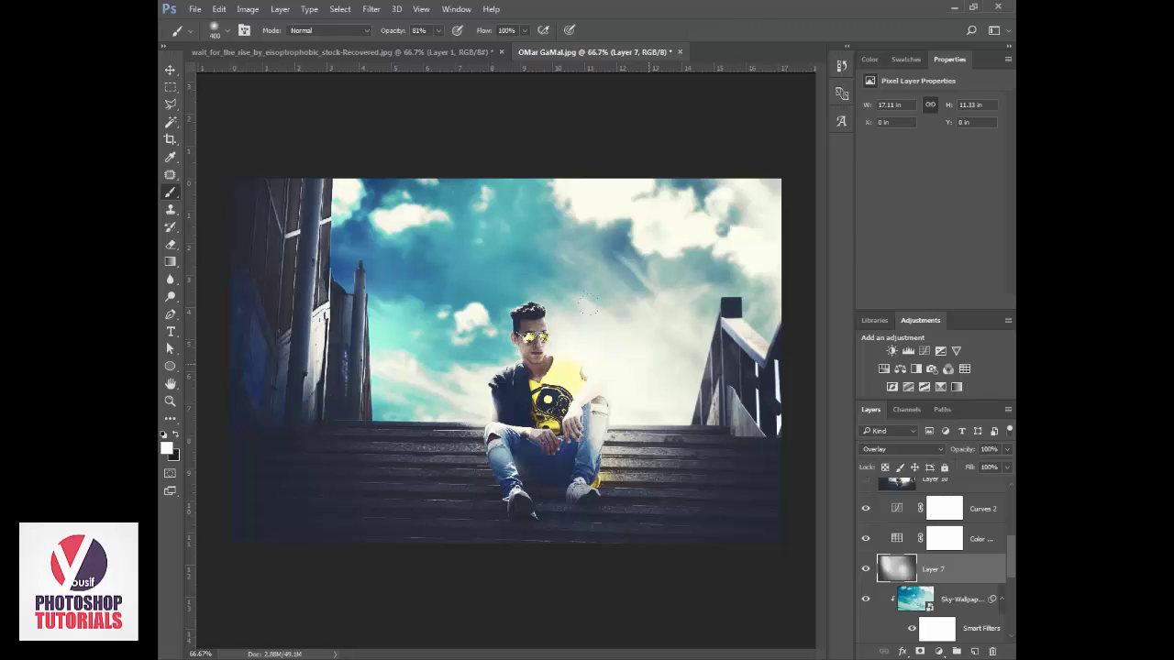
key(ctrl+z)
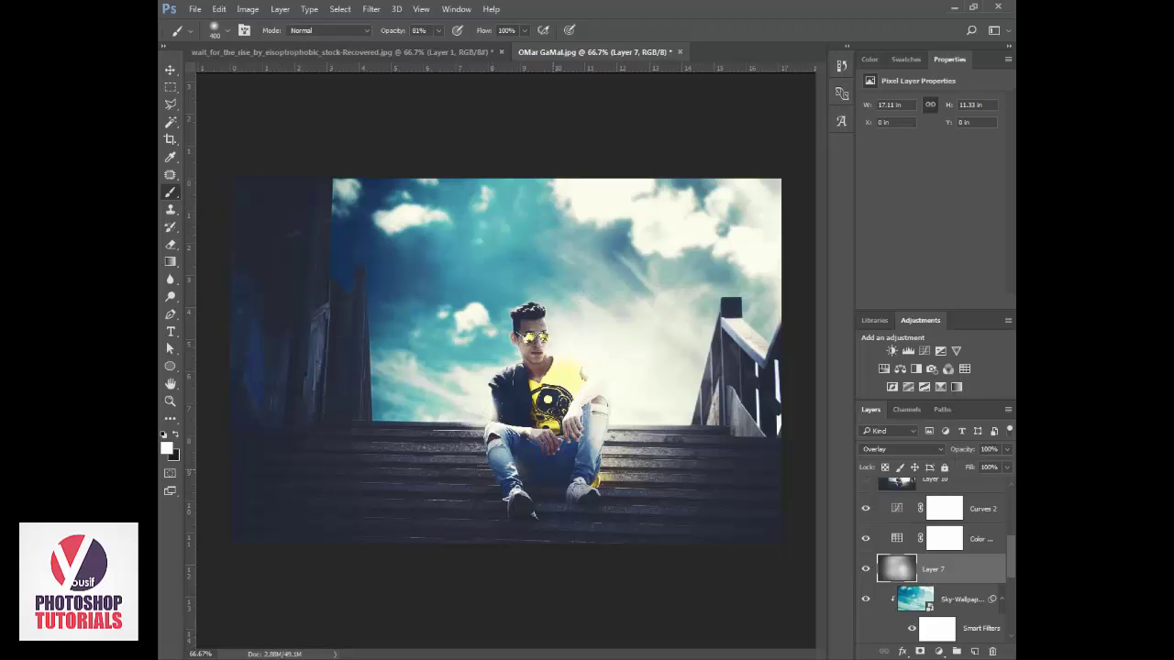